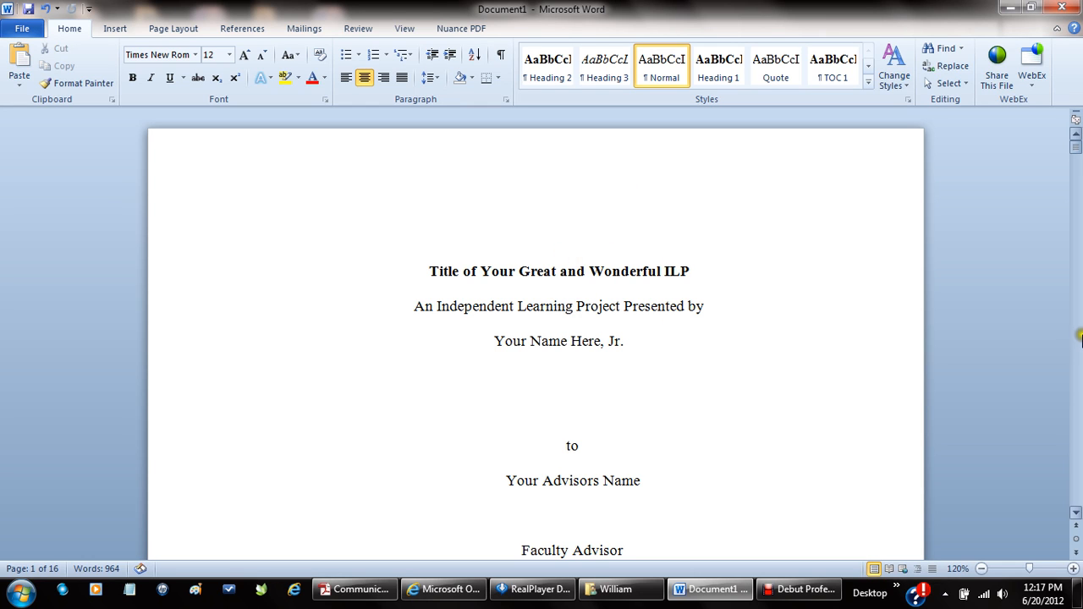
# - Look through the document from the title page to the Literature Review, ending at the Introduction heading
pyautogui.click(1076, 347)
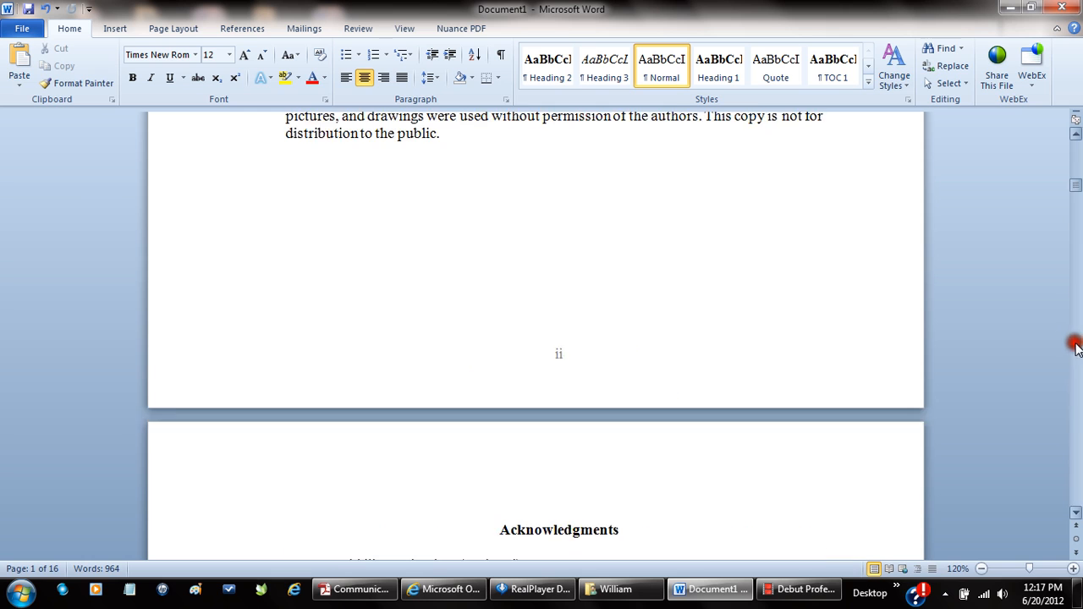
pyautogui.click(1076, 347)
pyautogui.click(1077, 347)
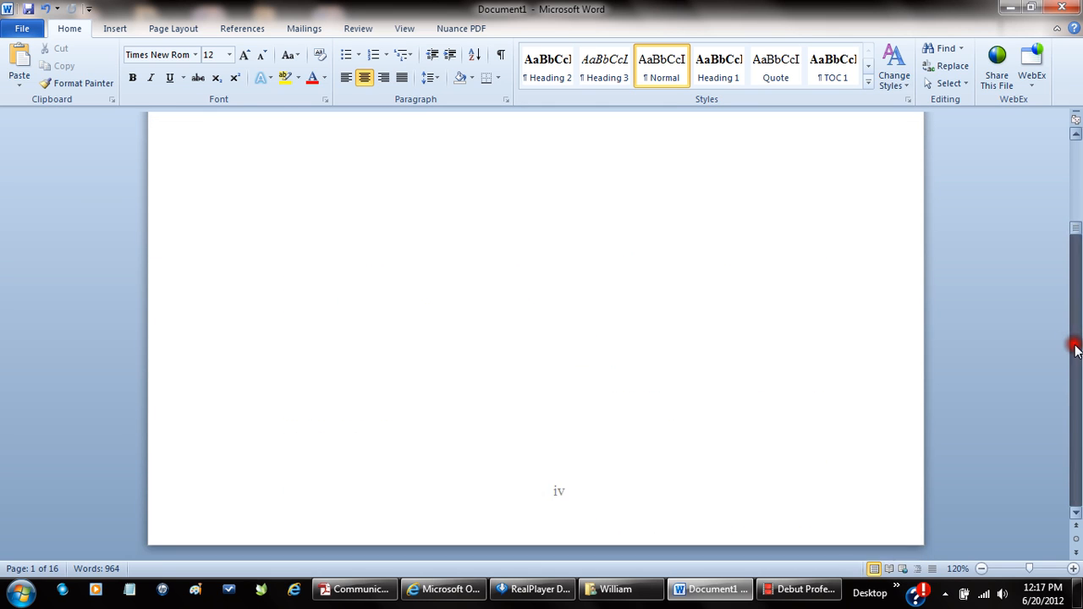
pyautogui.click(1076, 347)
pyautogui.click(1074, 347)
pyautogui.click(1074, 346)
pyautogui.click(1074, 347)
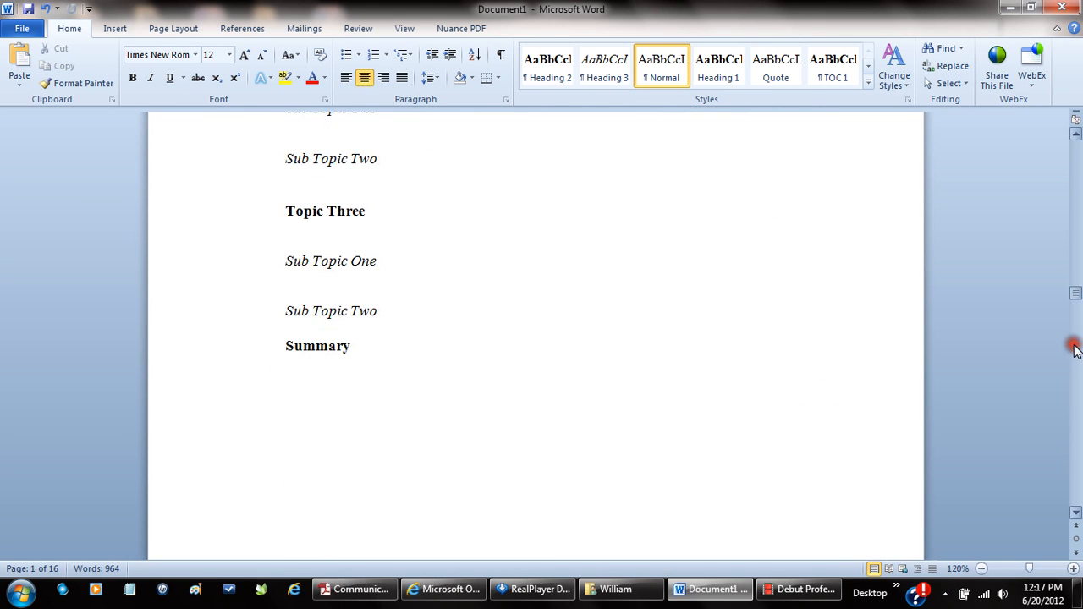
pyautogui.click(1073, 190)
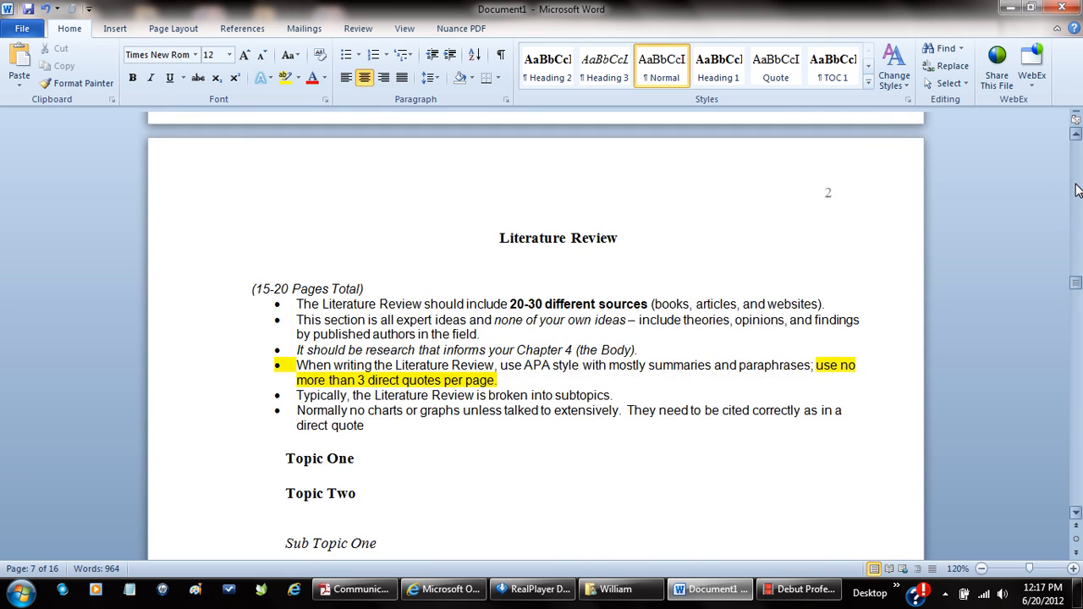
pyautogui.click(1076, 189)
pyautogui.click(1076, 190)
pyautogui.click(1077, 189)
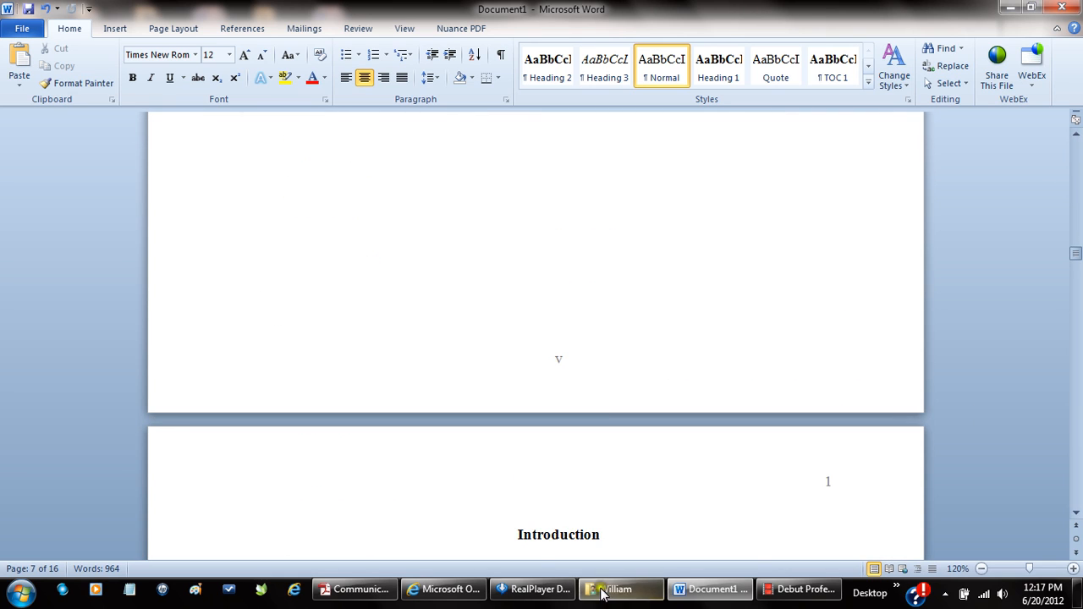
# - Check which heading styles are applied to "Introduction" and "Introduction to the Paper", and preview Heading 3 on the latter
pyautogui.moveTo(513, 533); pyautogui.dragTo(627, 536)
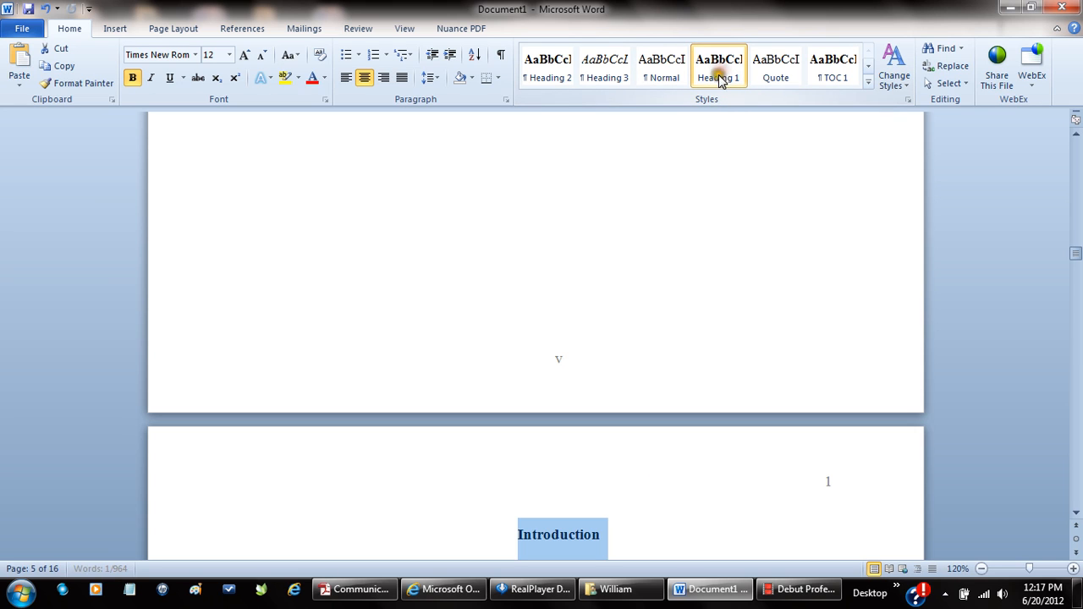
pyautogui.click(1077, 514)
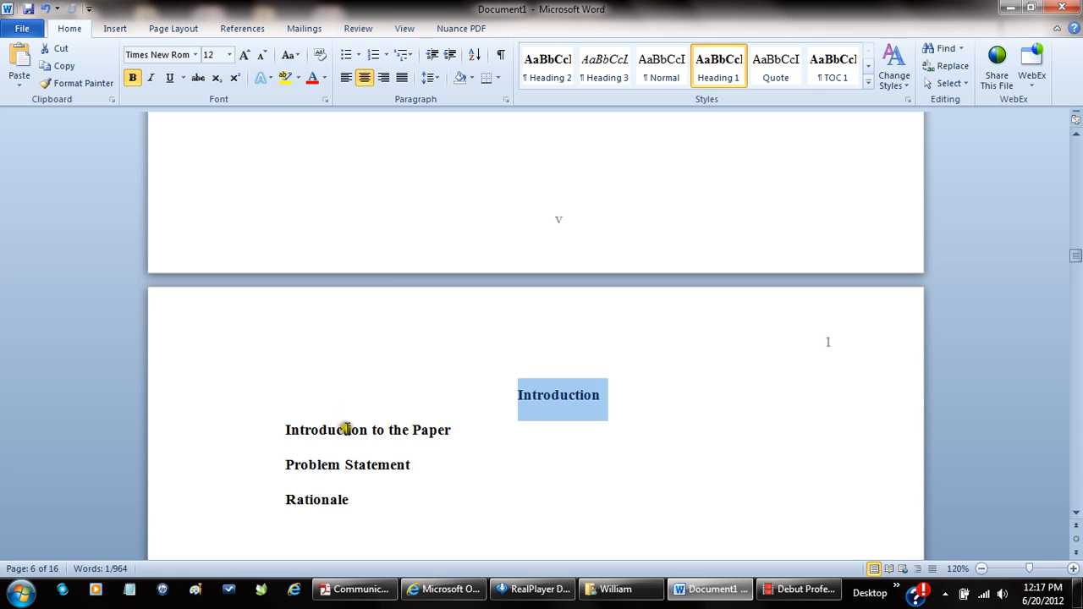
pyautogui.moveTo(327, 429)
pyautogui.mouseDown()
pyautogui.moveTo(450, 418)
pyautogui.moveTo(314, 443)
pyautogui.mouseUp()
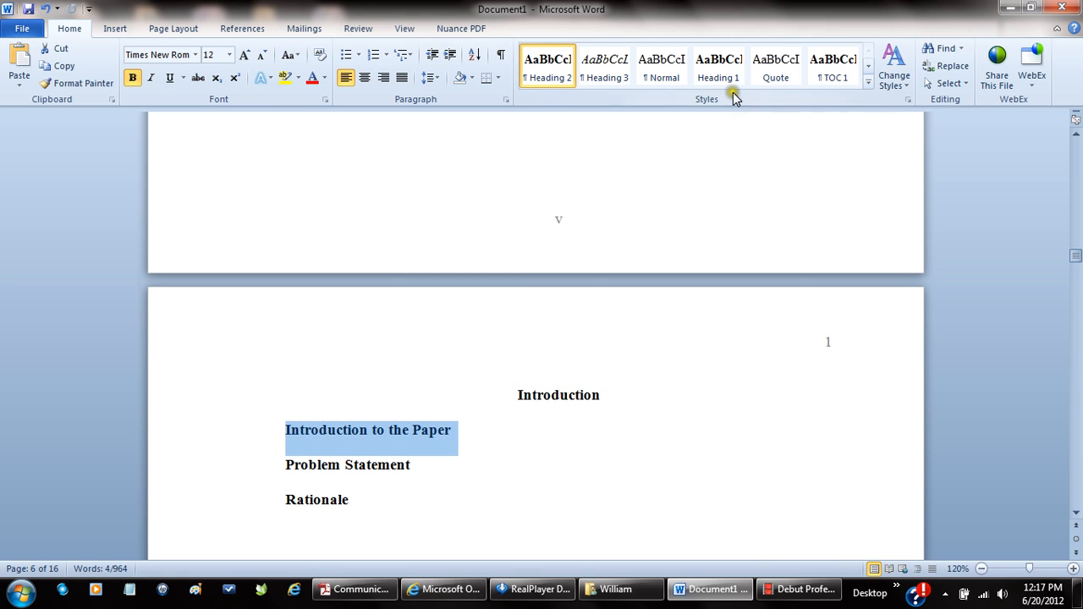
pyautogui.click(550, 80)
pyautogui.click(590, 77)
pyautogui.click(595, 78)
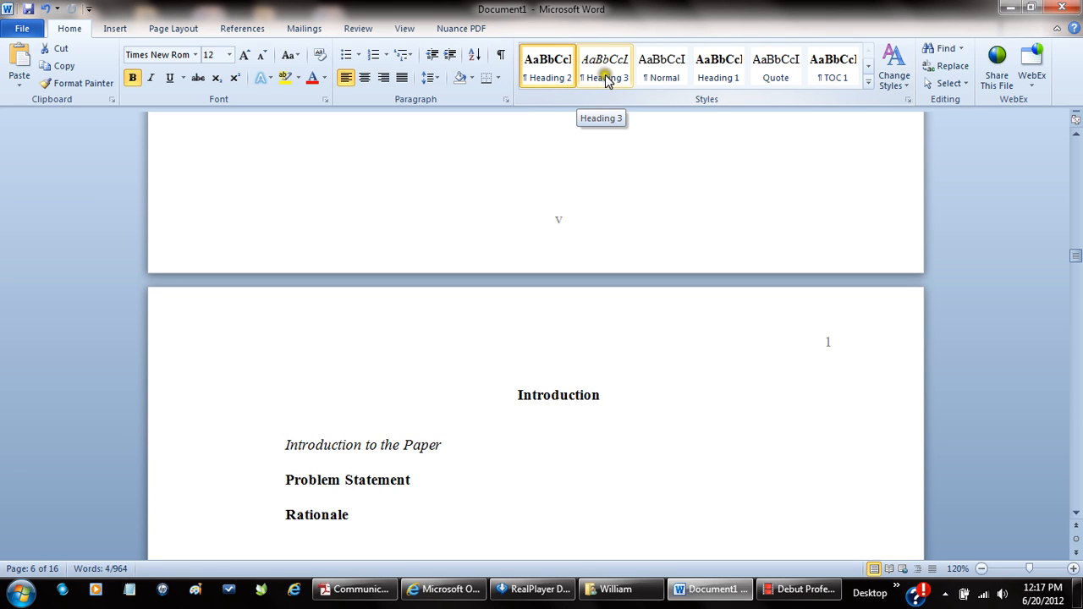
# - Open the Heading 3 style for modification and remove its italic formatting
pyautogui.rightClick(606, 78)
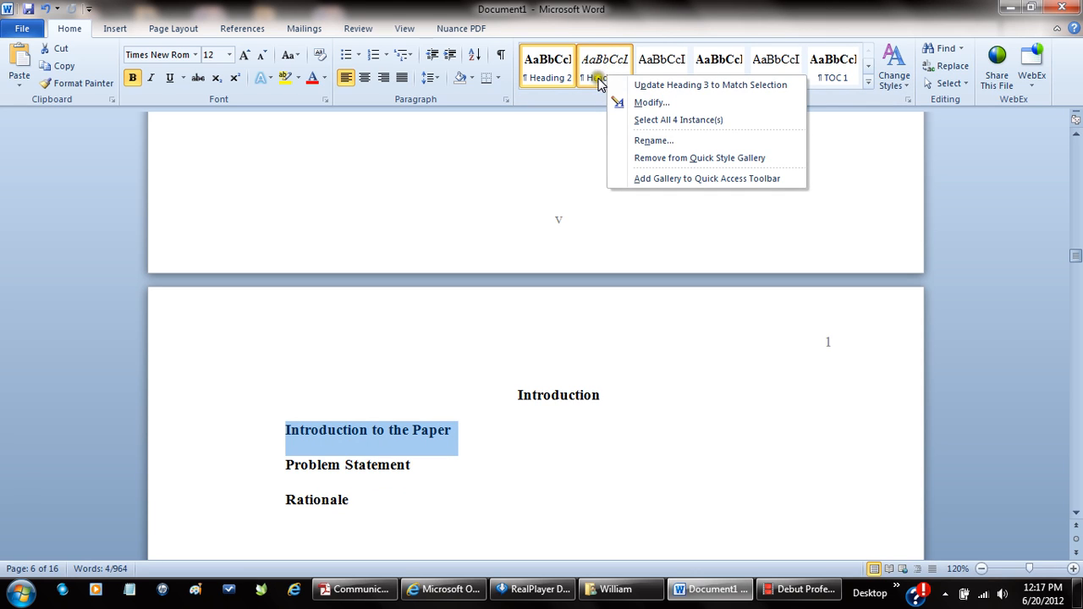
pyautogui.click(648, 104)
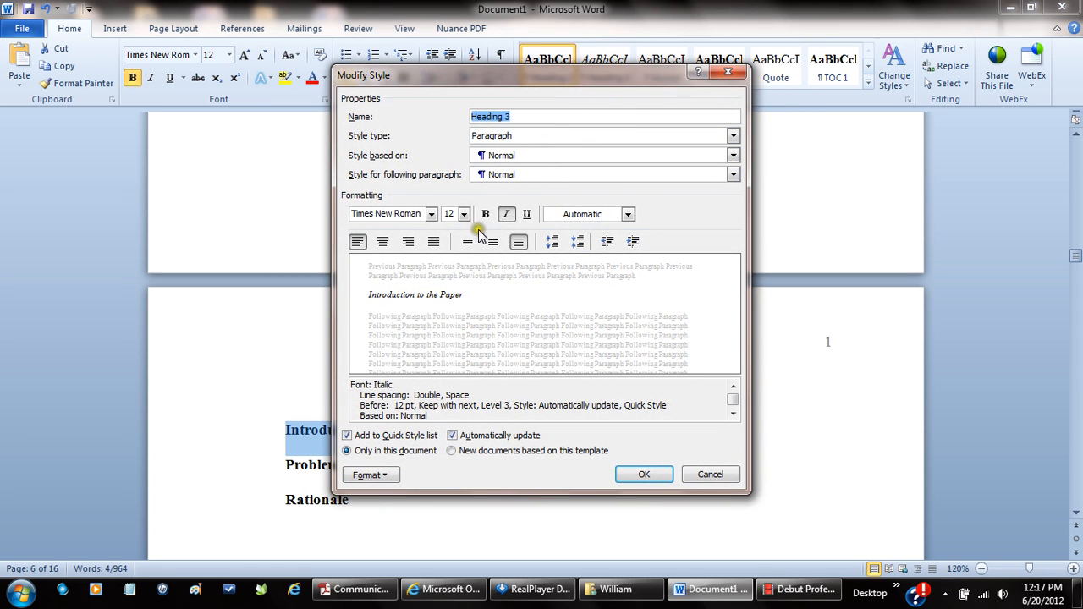
pyautogui.click(506, 215)
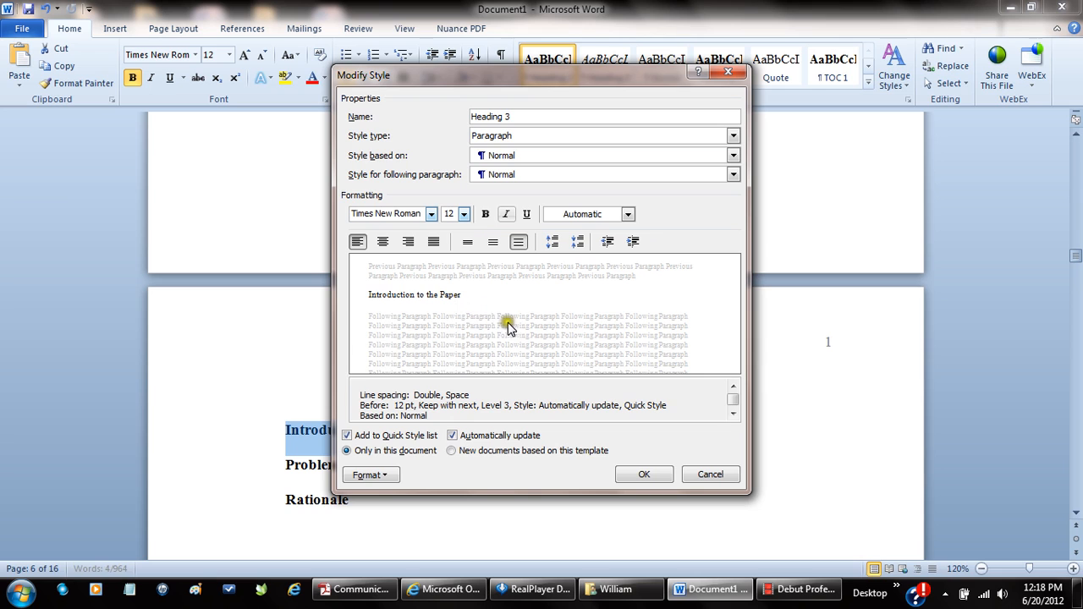
# - Set the left paragraph indentation of the Heading 3 style to 0.5"
pyautogui.click(385, 477)
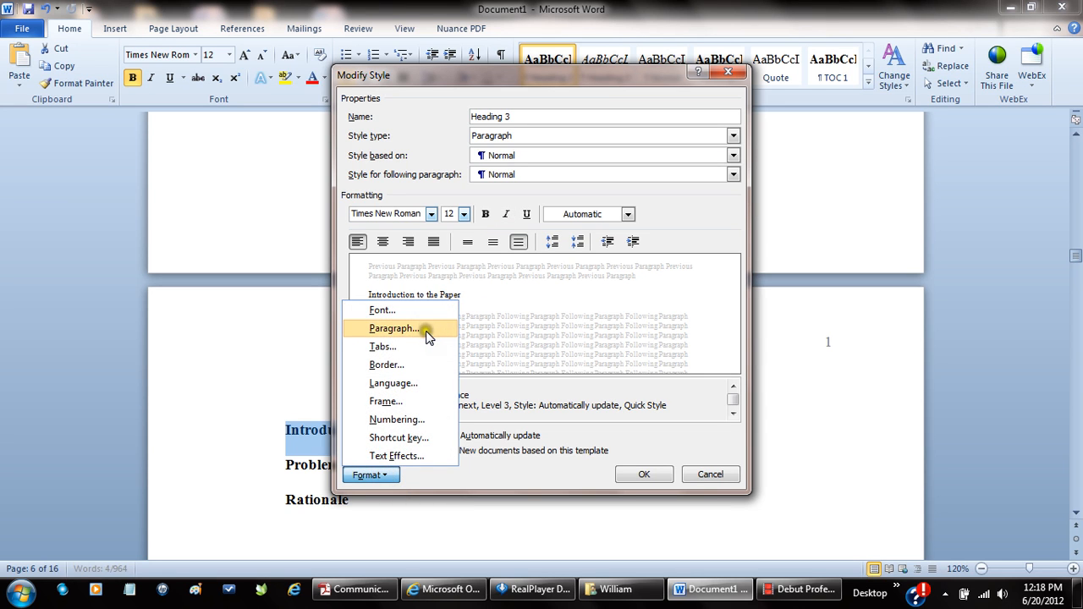
pyautogui.click(425, 329)
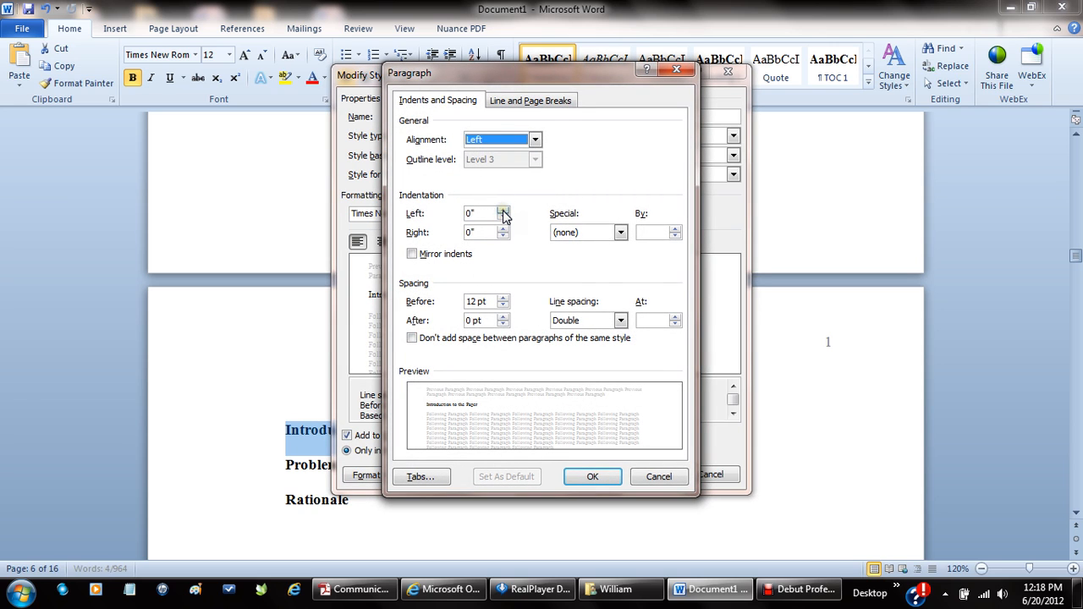
pyautogui.click(503, 209)
pyautogui.click(503, 210)
pyautogui.click(502, 210)
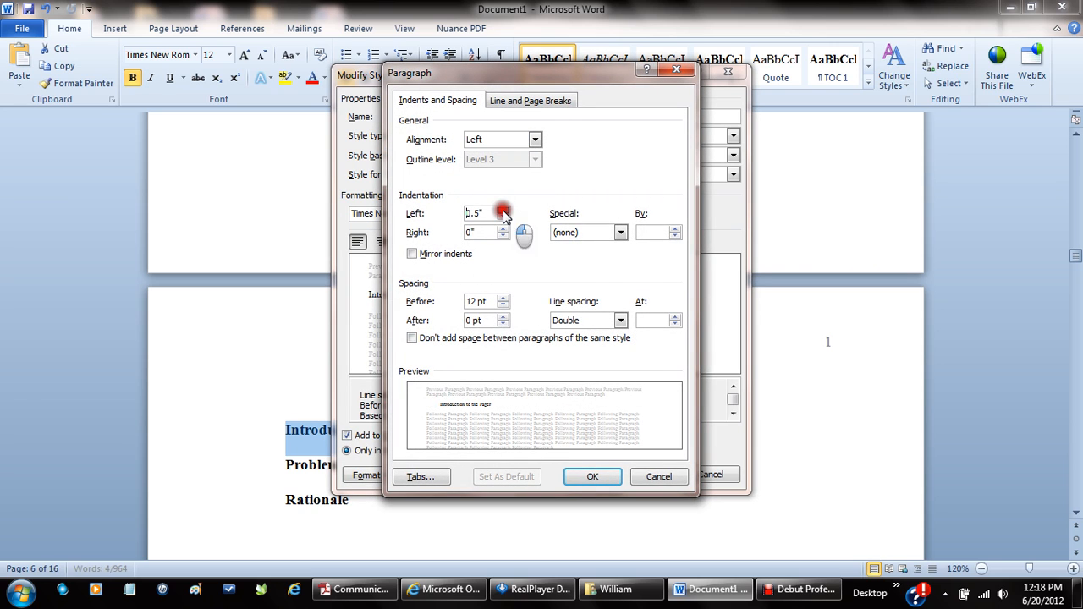
pyautogui.click(574, 478)
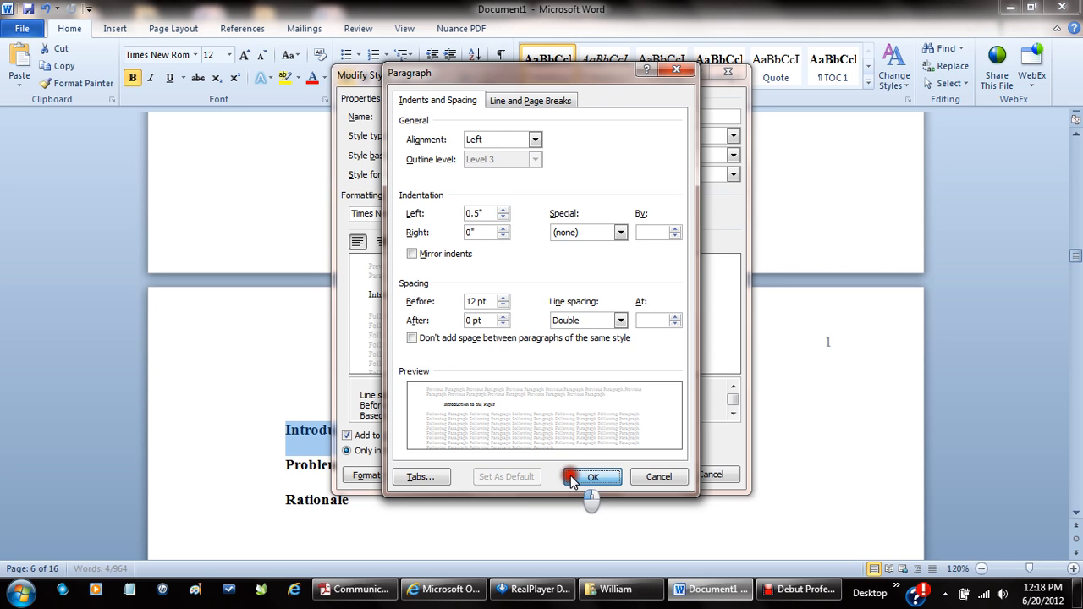
# - Make the Heading 3 style bold and apply the style changes to the document
pyautogui.click(486, 216)
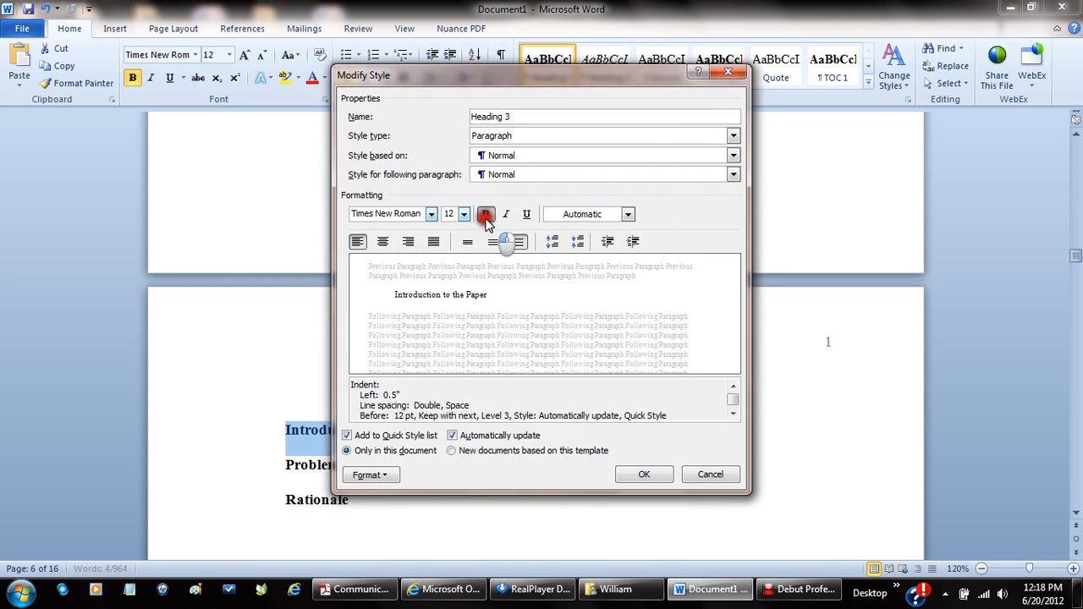
pyautogui.click(629, 476)
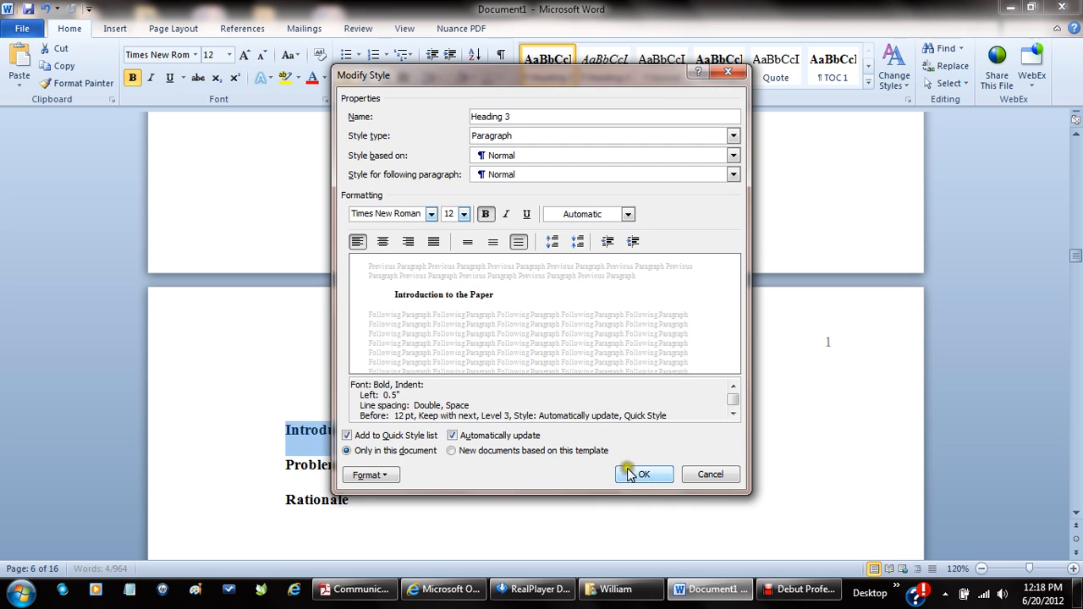
pyautogui.moveTo(390, 297); pyautogui.dragTo(467, 297)
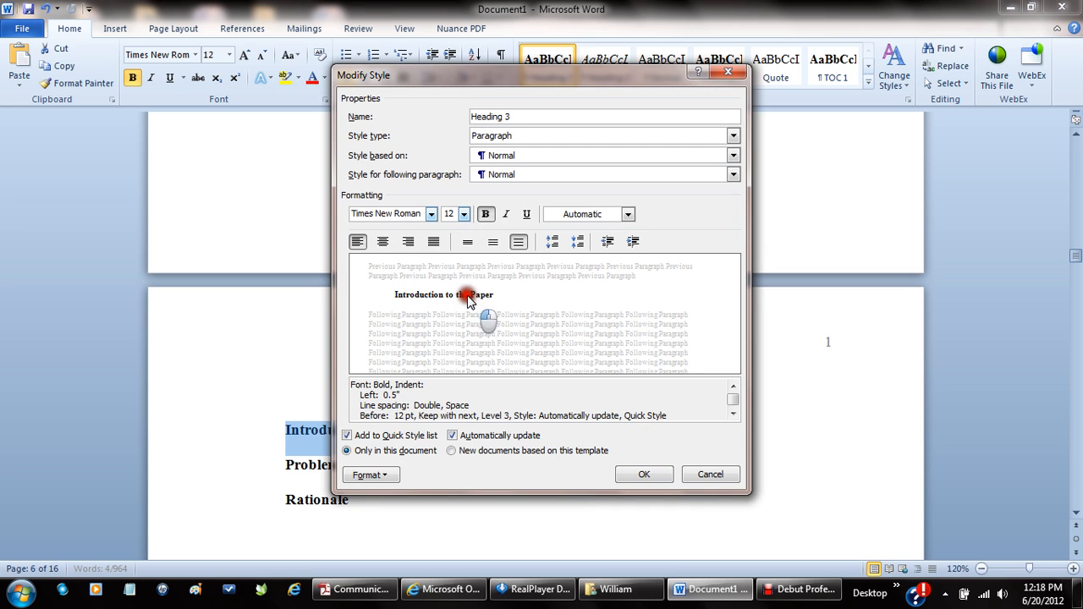
pyautogui.click(660, 476)
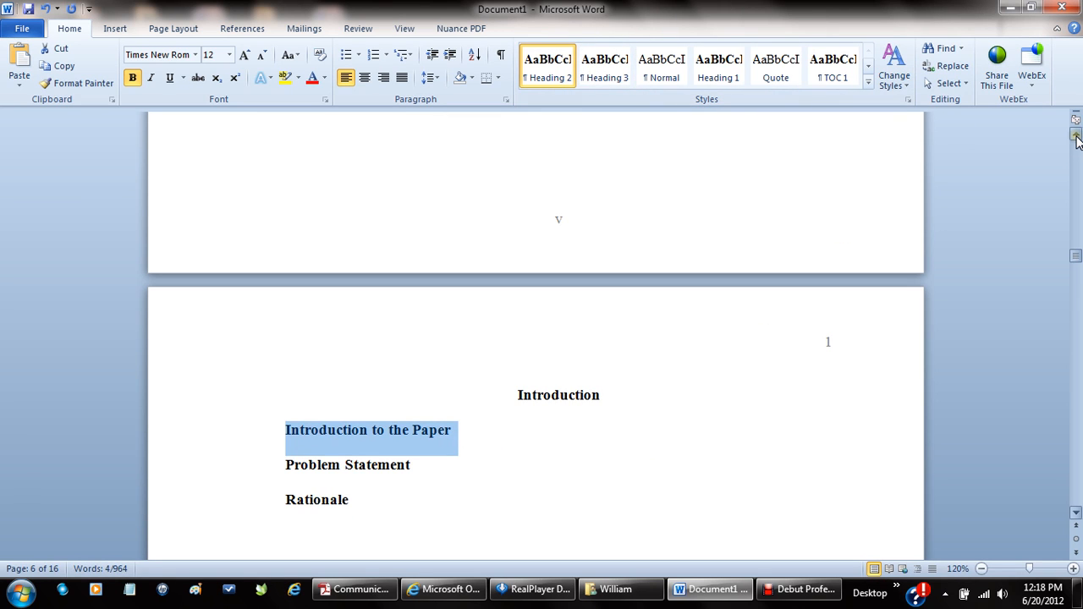
# - Examine the Literature Review section and the styles of its "Literature Review", "Topic One" and "Sub Topic One" headings
pyautogui.click(1077, 362)
pyautogui.click(1078, 364)
pyautogui.click(1078, 364)
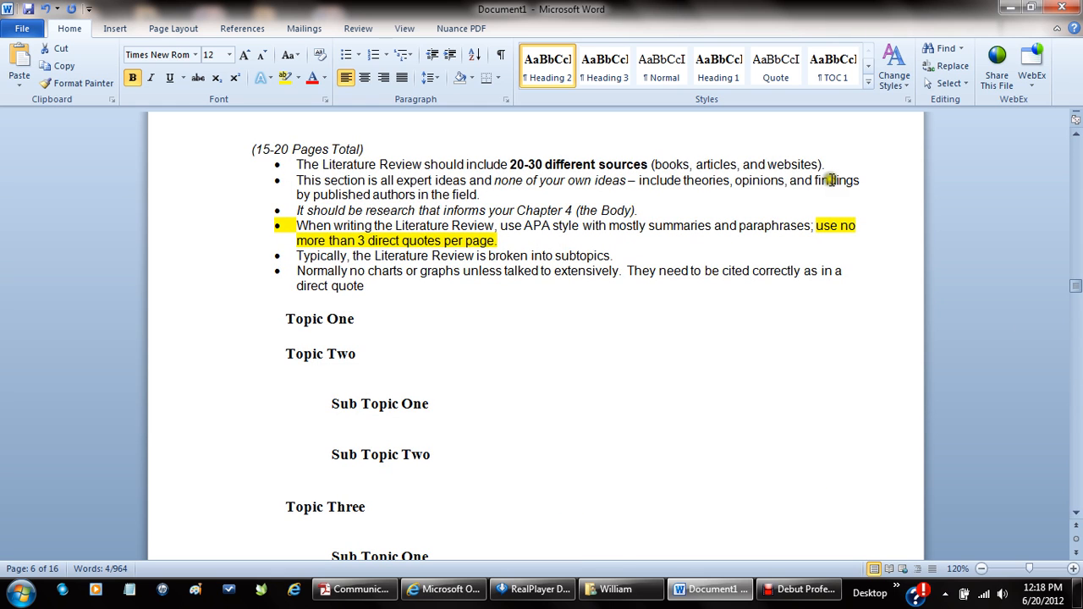
pyautogui.click(1078, 167)
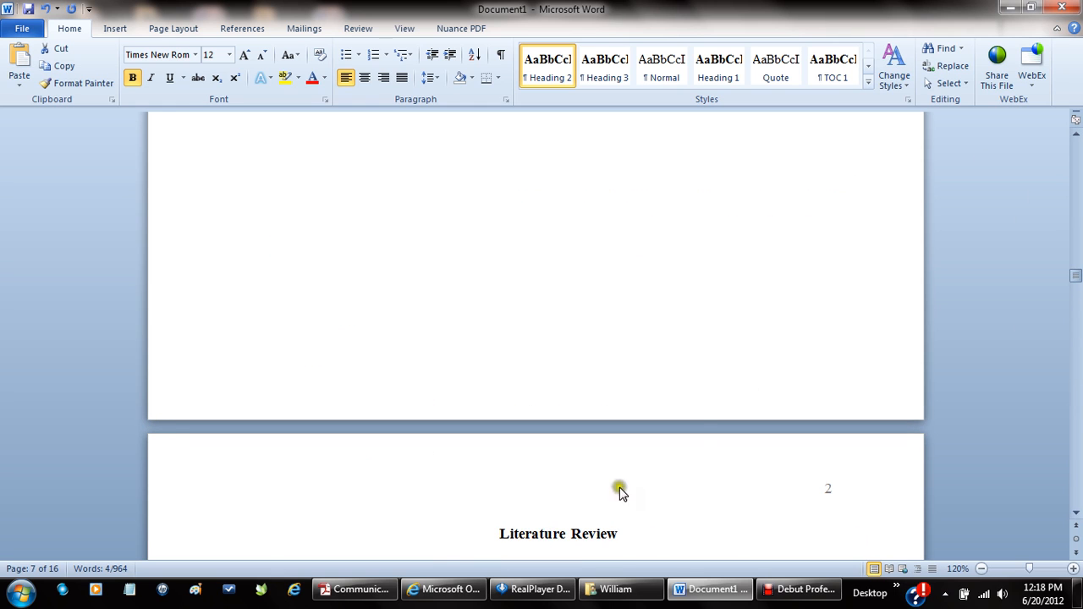
pyautogui.click(510, 533)
pyautogui.moveTo(510, 534); pyautogui.dragTo(618, 517)
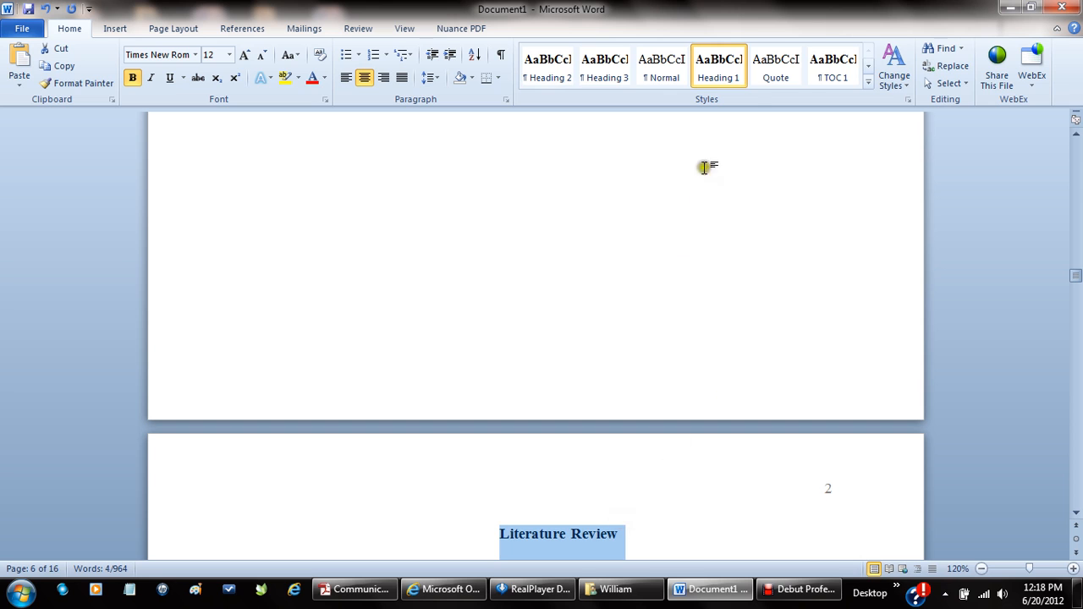
pyautogui.click(1078, 363)
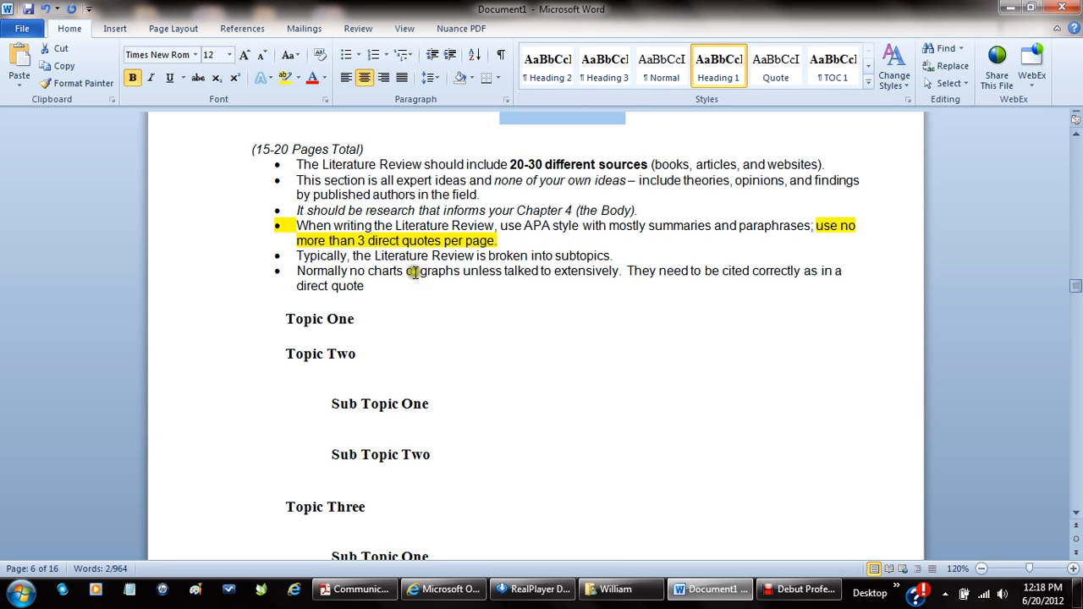
pyautogui.moveTo(293, 330); pyautogui.dragTo(388, 320)
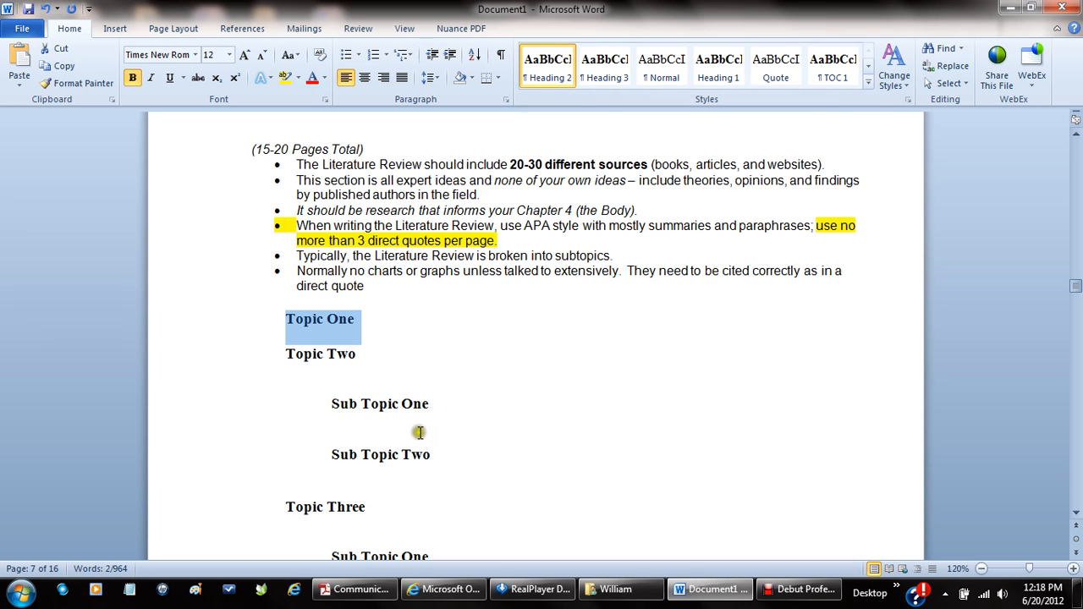
pyautogui.moveTo(338, 403); pyautogui.dragTo(436, 406)
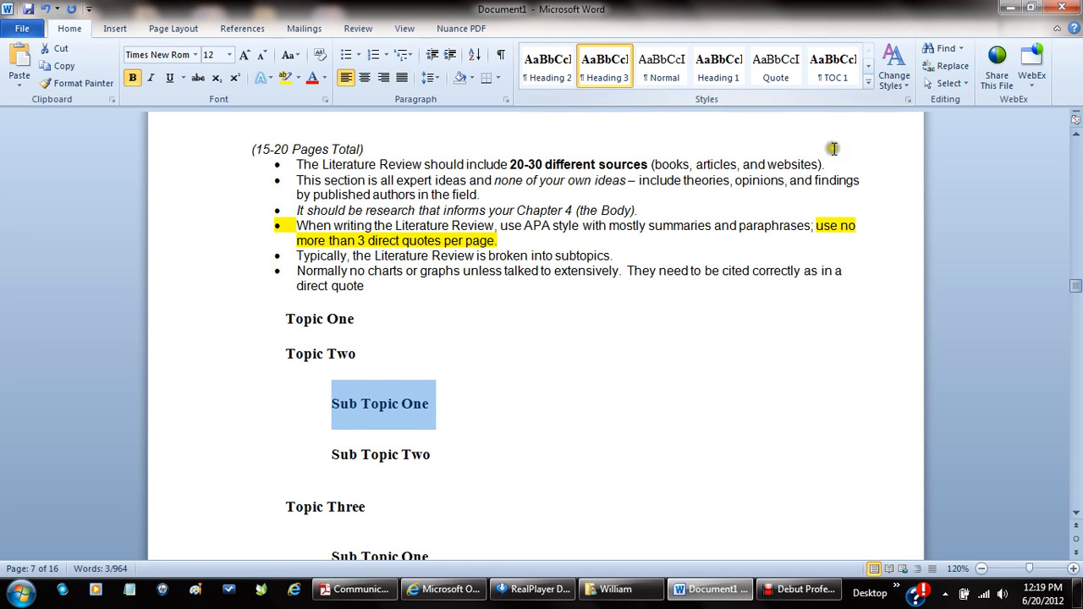
# - Remove the existing table of contents located before the Introduction
pyautogui.click(871, 212)
pyautogui.click(1078, 165)
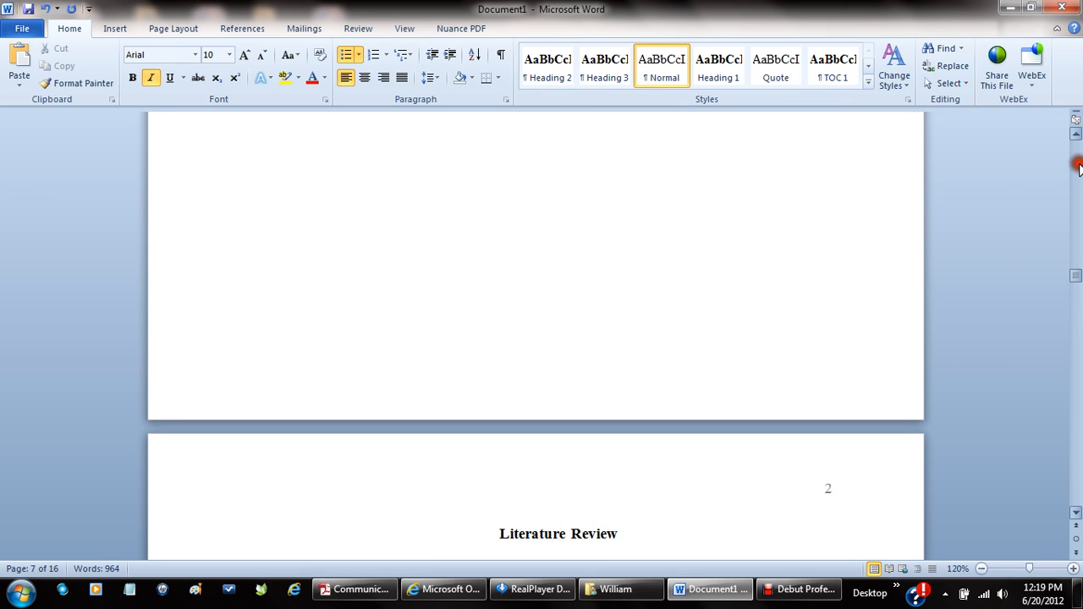
pyautogui.click(1079, 165)
pyautogui.click(1079, 165)
pyautogui.click(1079, 165)
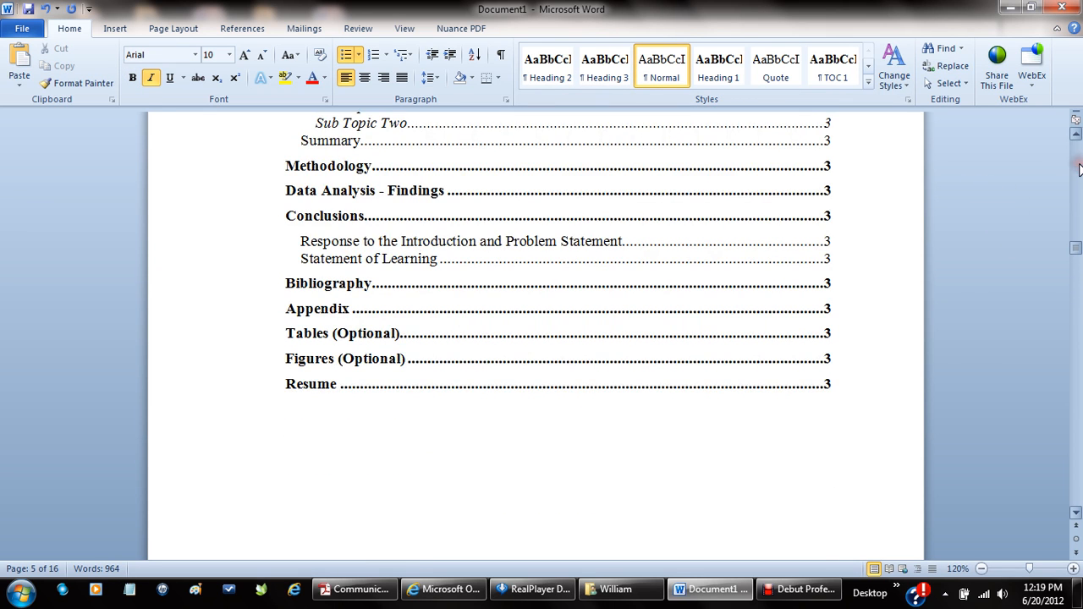
pyautogui.click(1079, 165)
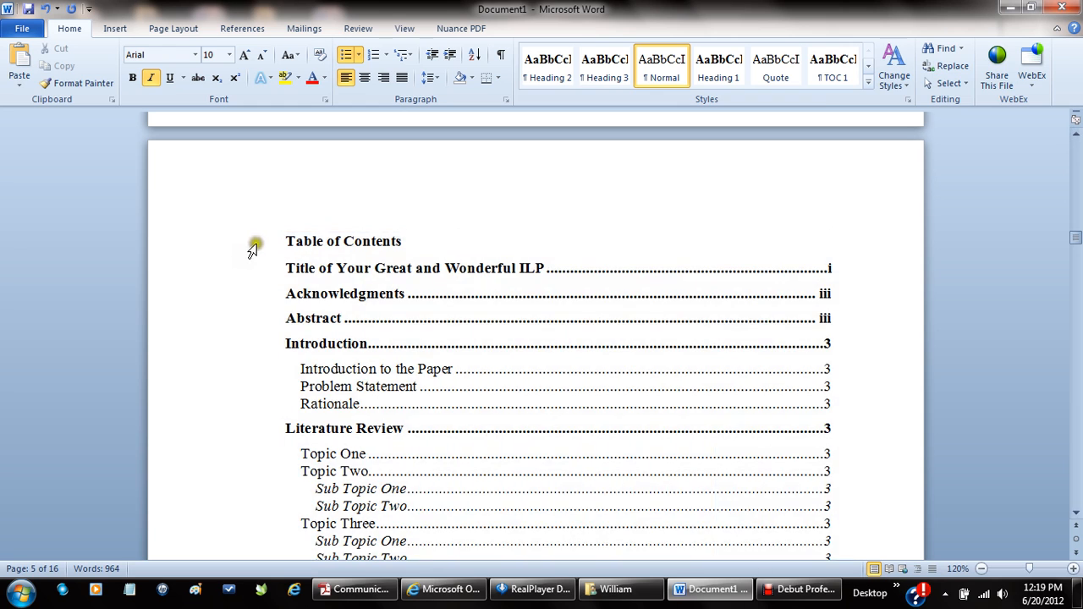
pyautogui.click(285, 241)
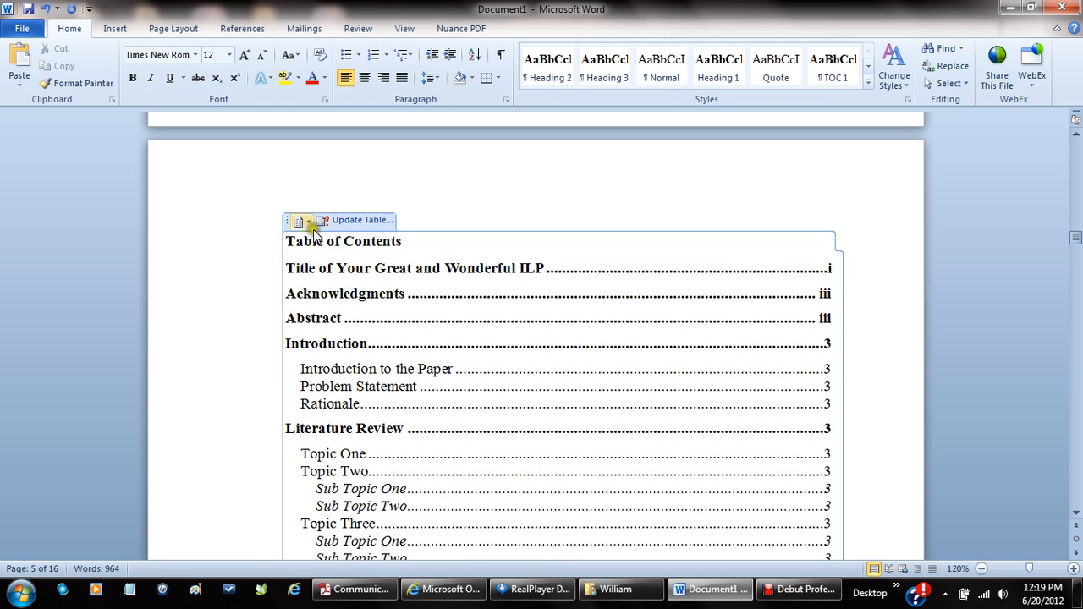
pyautogui.scroll(-1, 313, 233)
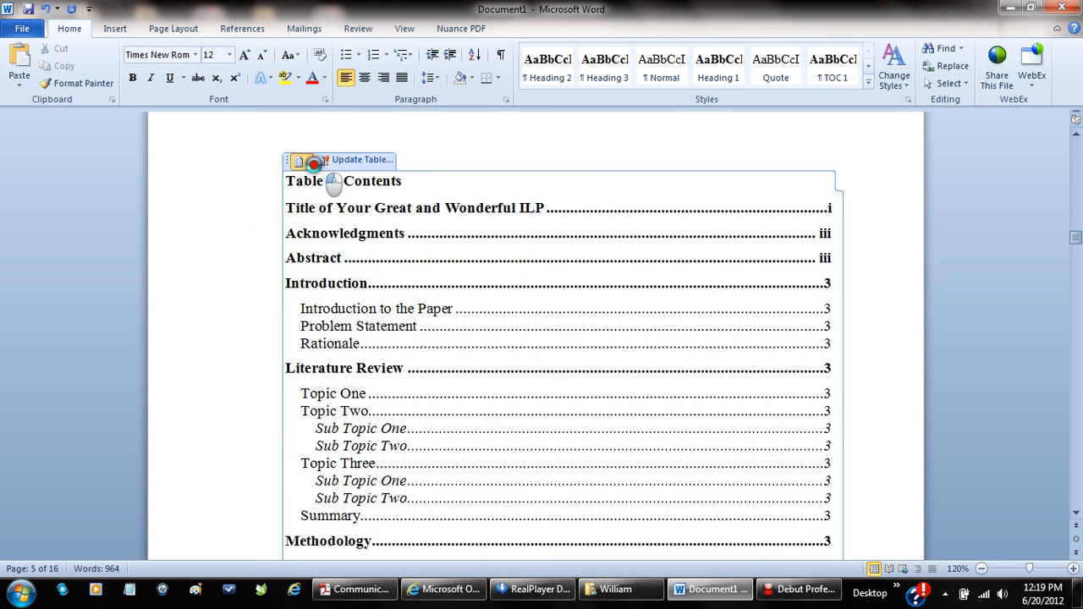
pyautogui.click(313, 163)
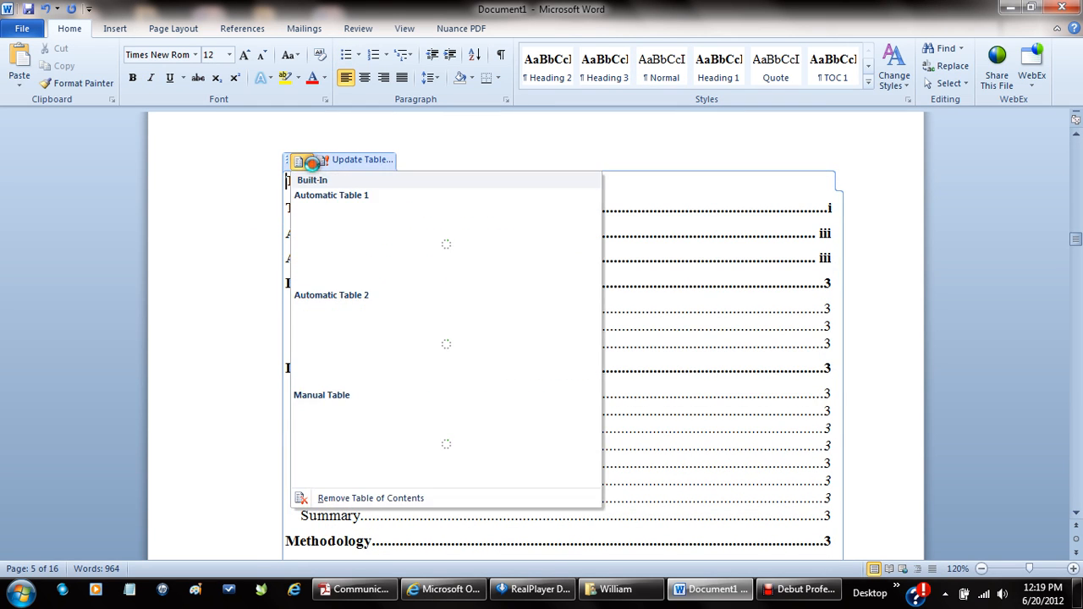
pyautogui.click(388, 501)
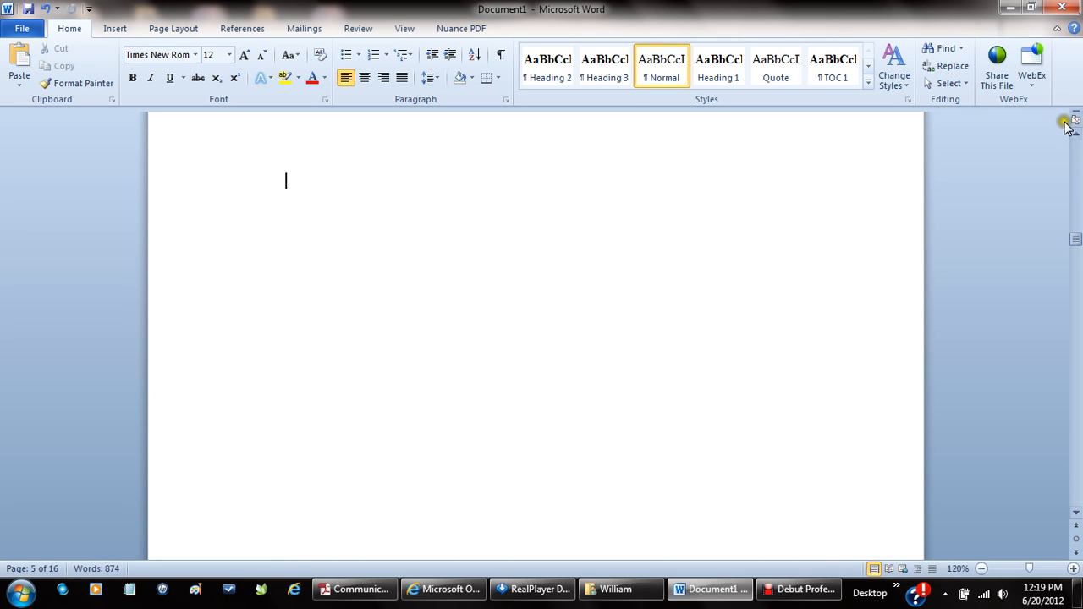
pyautogui.click(1075, 144)
pyautogui.click(1074, 146)
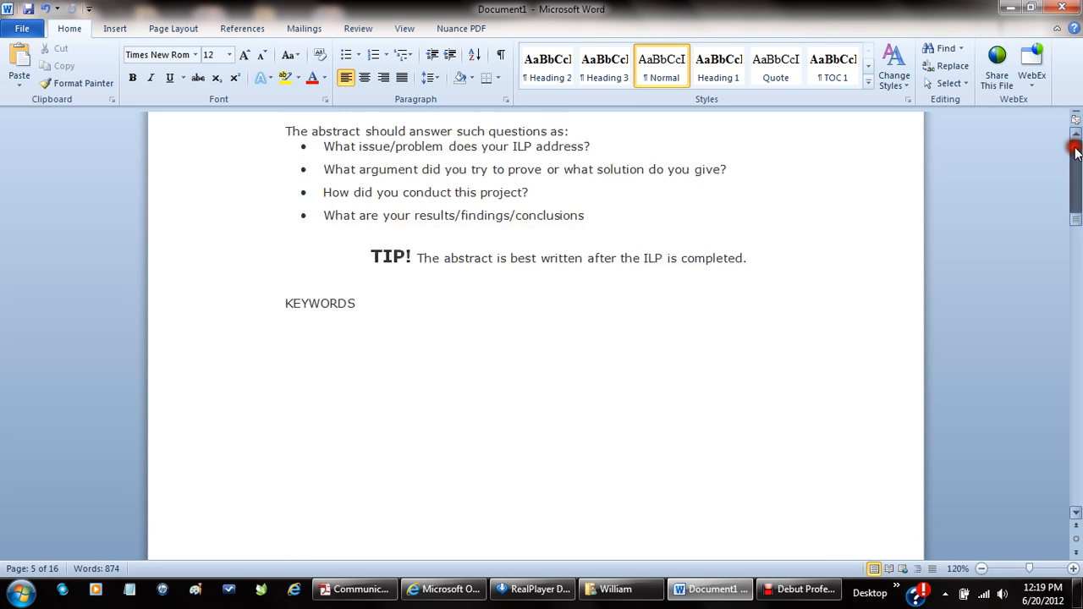
pyautogui.click(1076, 325)
pyautogui.click(1075, 327)
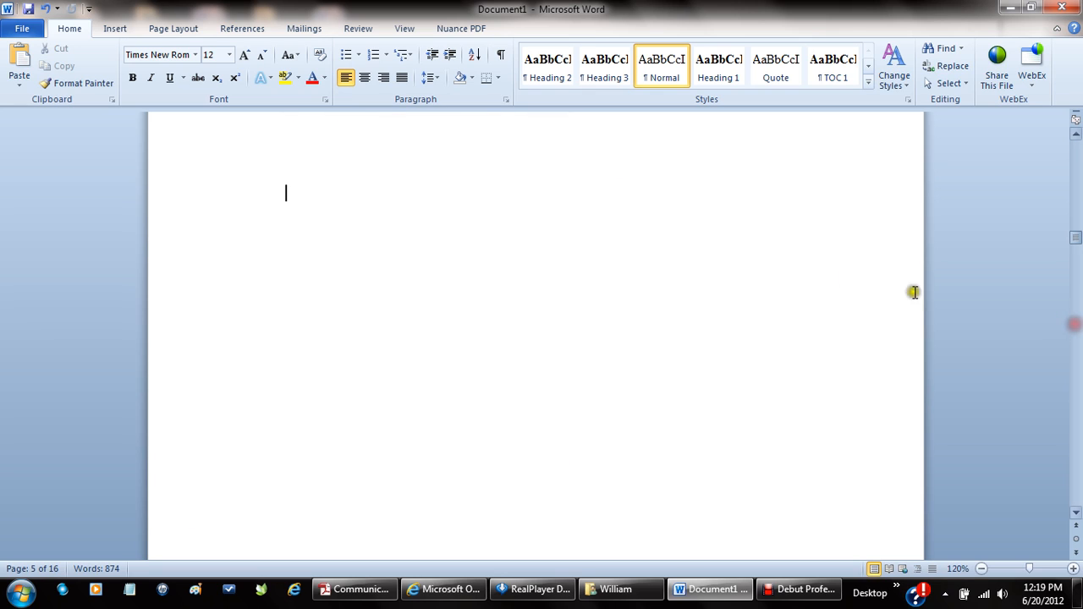
# - Insert the built-in Automatic Table 1 table of contents on the blank page before the Introduction
pyautogui.click(285, 188)
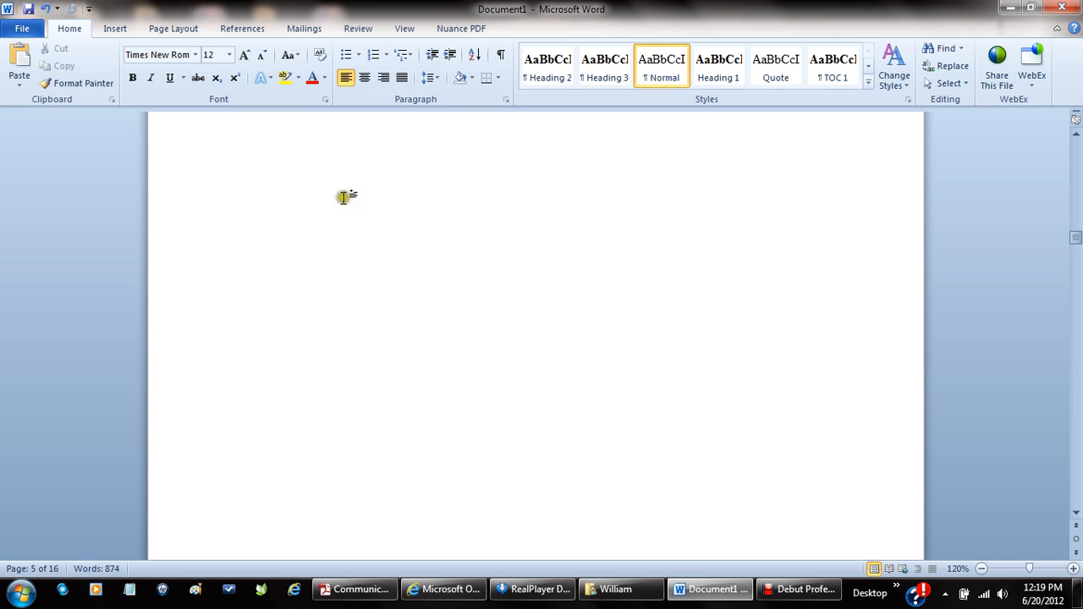
pyautogui.click(245, 30)
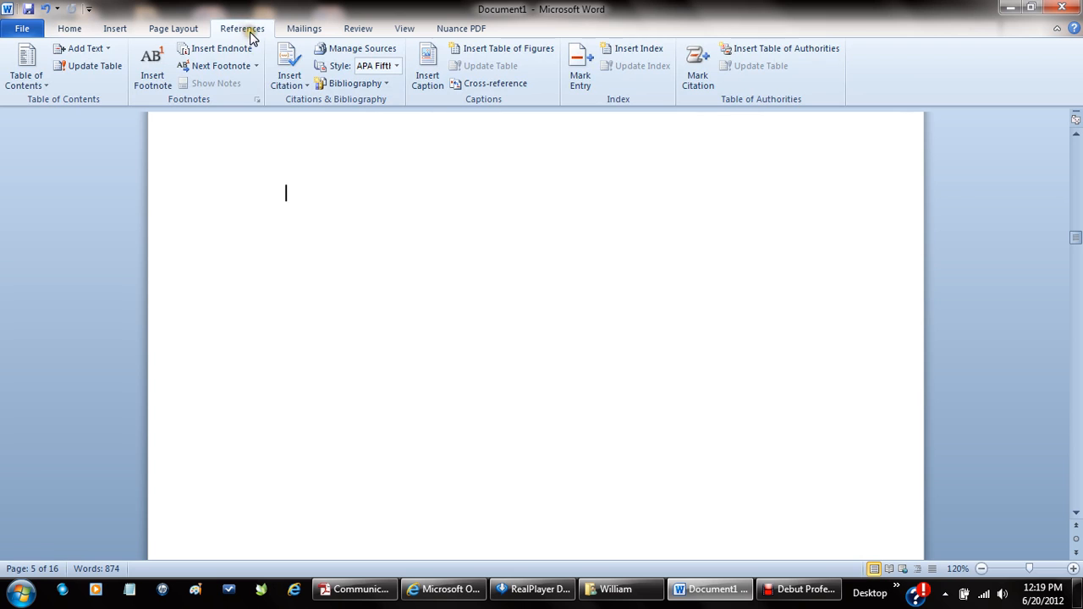
pyautogui.click(24, 72)
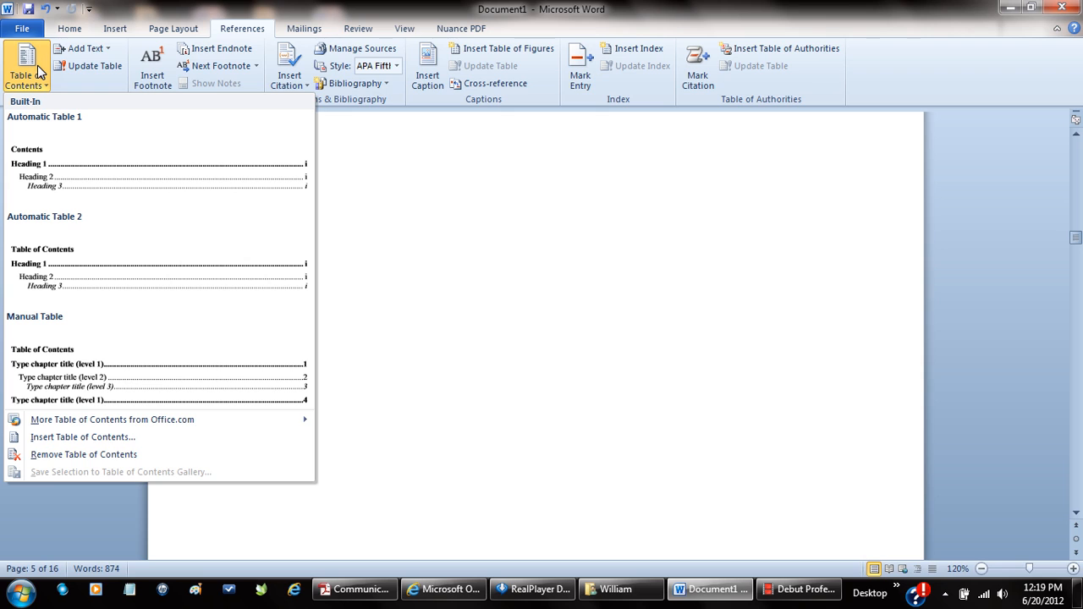
pyautogui.click(48, 182)
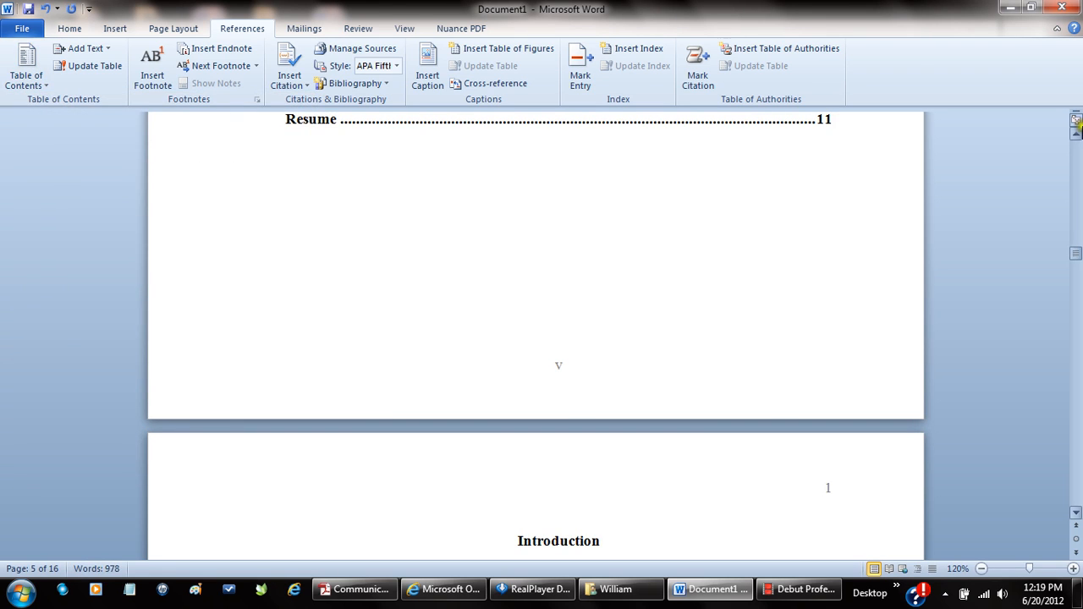
# - Add the word "Table" before "Contents" in the title of the new table of contents
pyautogui.scroll(5, 1077, 133)
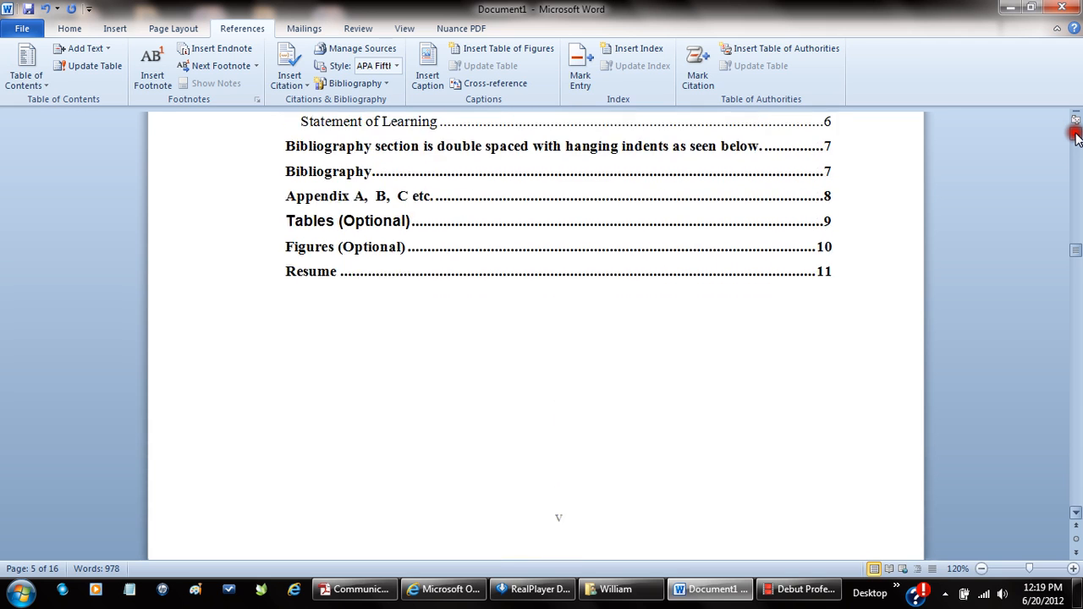
pyautogui.scroll(8, 1075, 133)
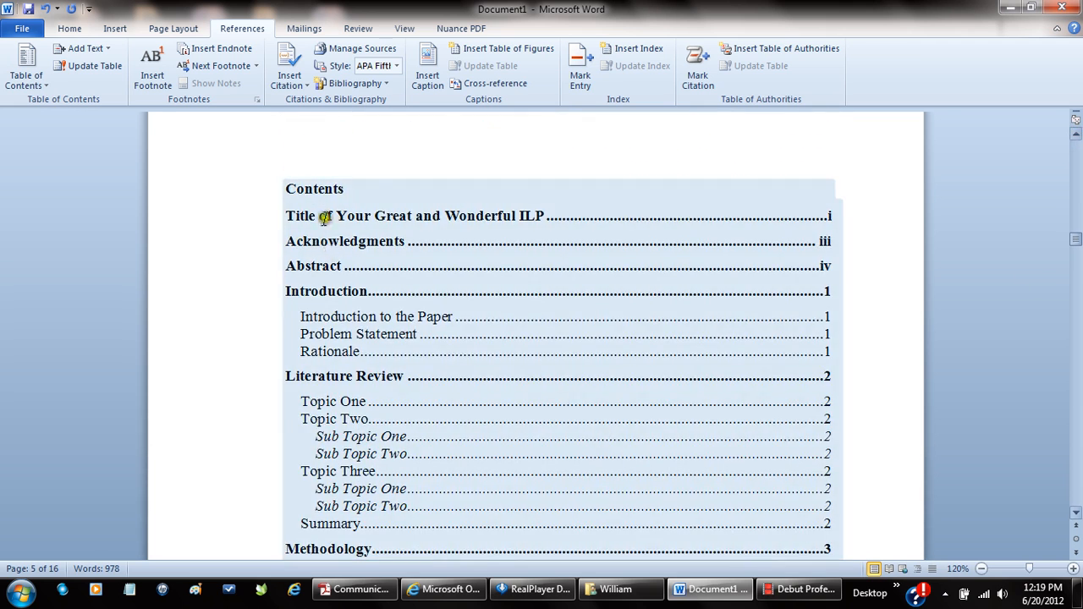
pyautogui.click(318, 193)
pyautogui.moveTo(343, 188); pyautogui.dragTo(290, 188)
pyautogui.click(288, 192)
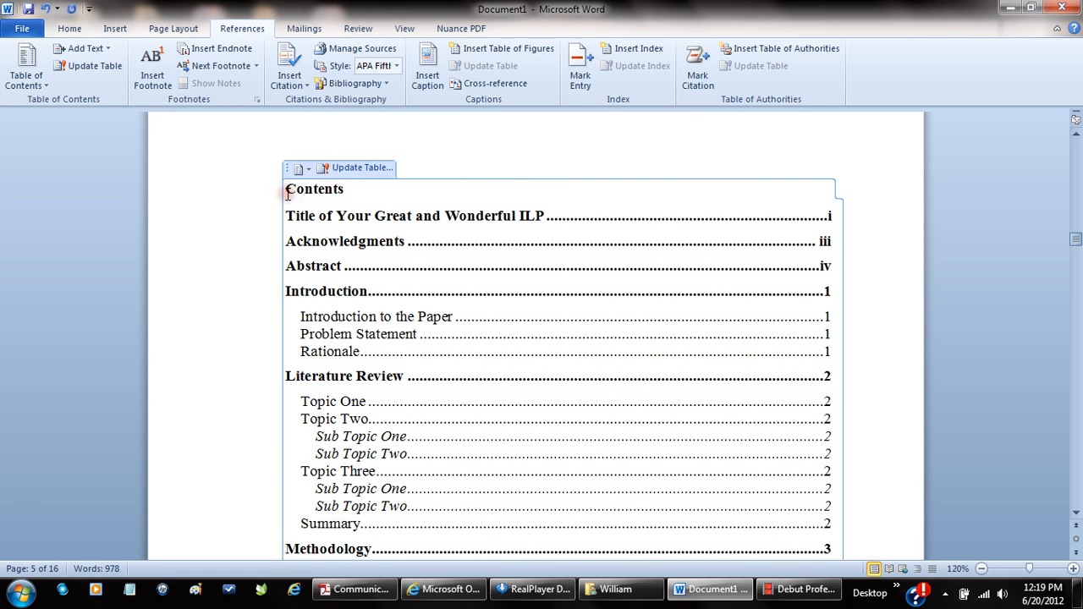
pyautogui.write('Table')
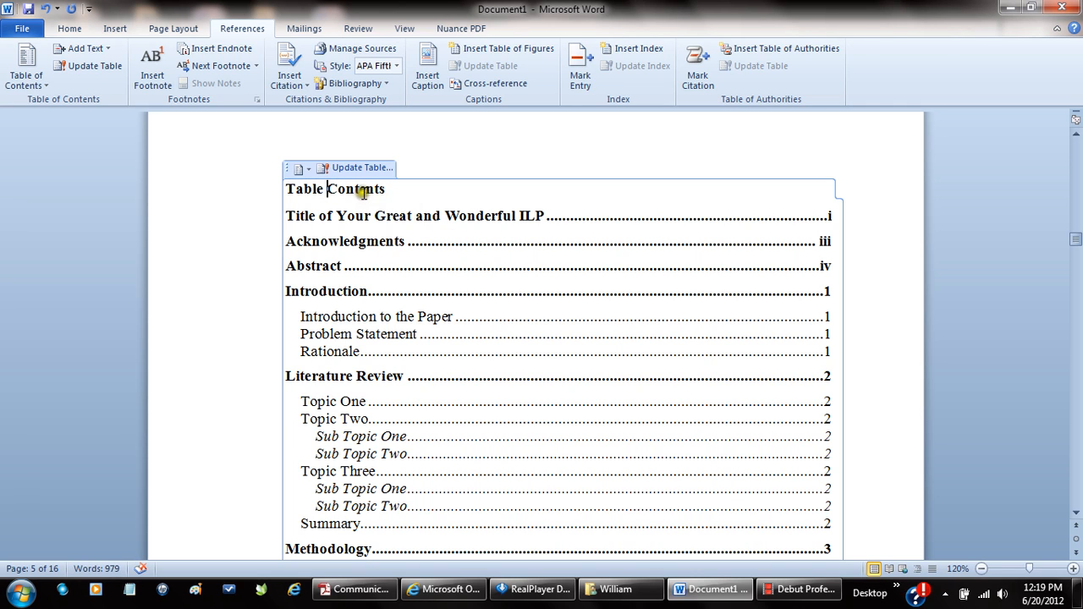
# - Center the "Table Contents" title above the table of contents entries
pyautogui.moveTo(362, 187)
pyautogui.mouseDown()
pyautogui.moveTo(383, 199)
pyautogui.moveTo(283, 189)
pyautogui.mouseUp()
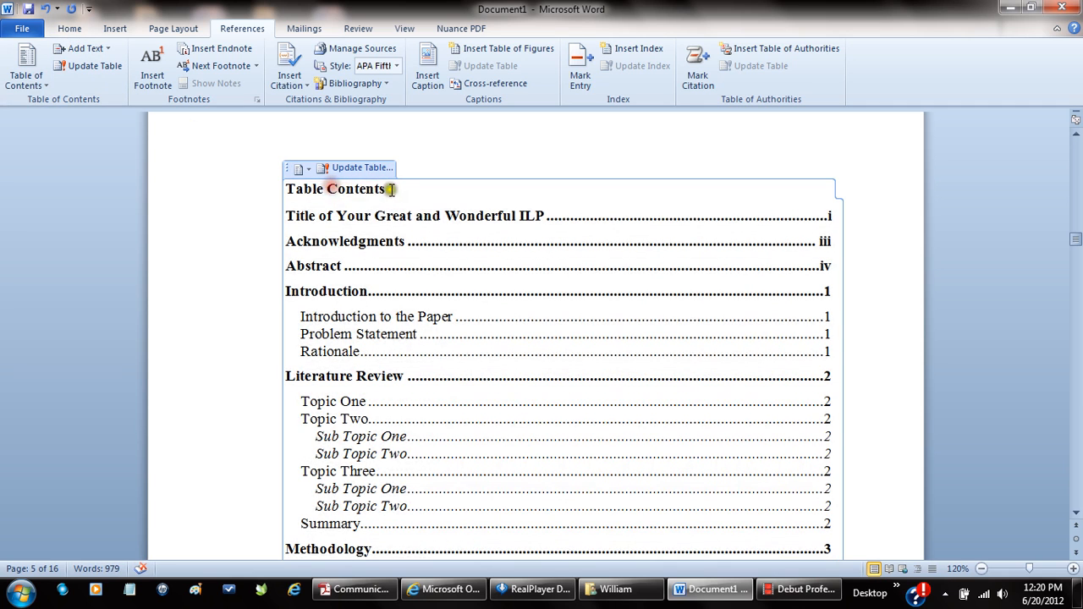
pyautogui.moveTo(394, 191); pyautogui.dragTo(288, 190)
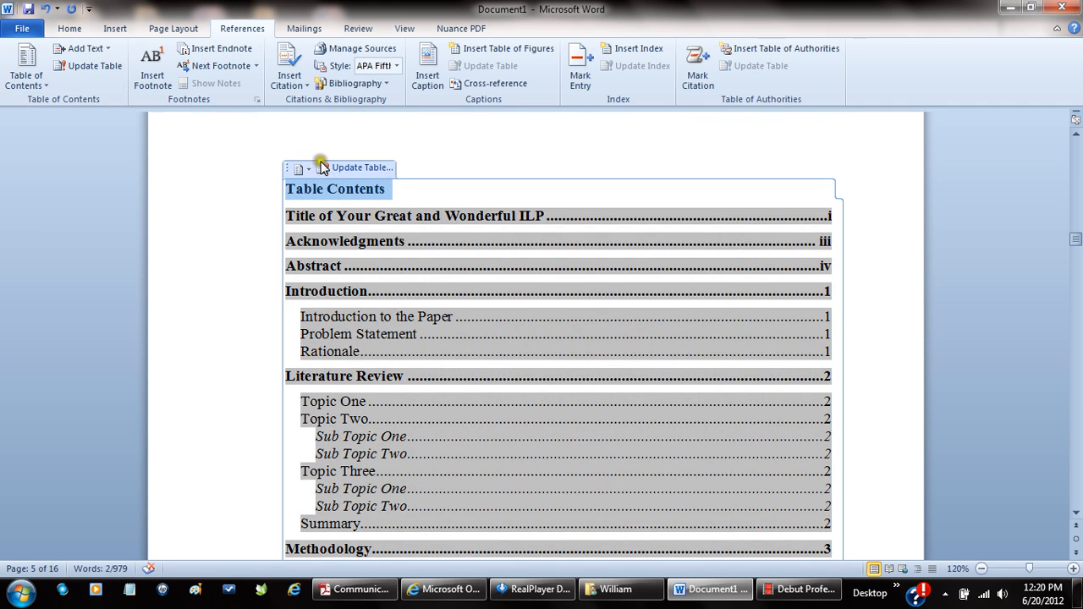
pyautogui.click(343, 187)
pyautogui.moveTo(382, 189); pyautogui.dragTo(287, 191)
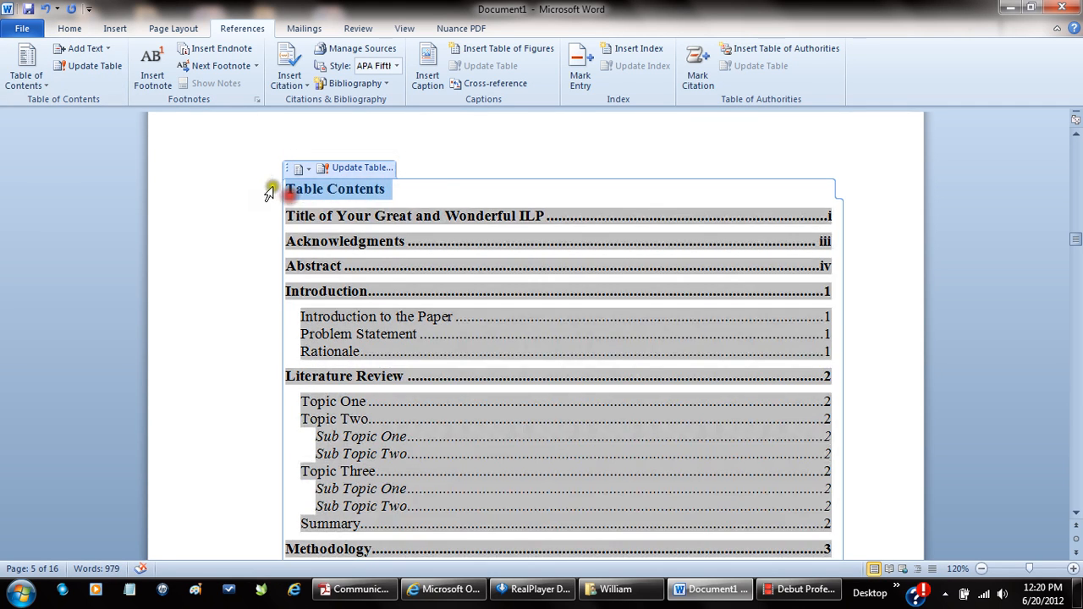
pyautogui.click(295, 188)
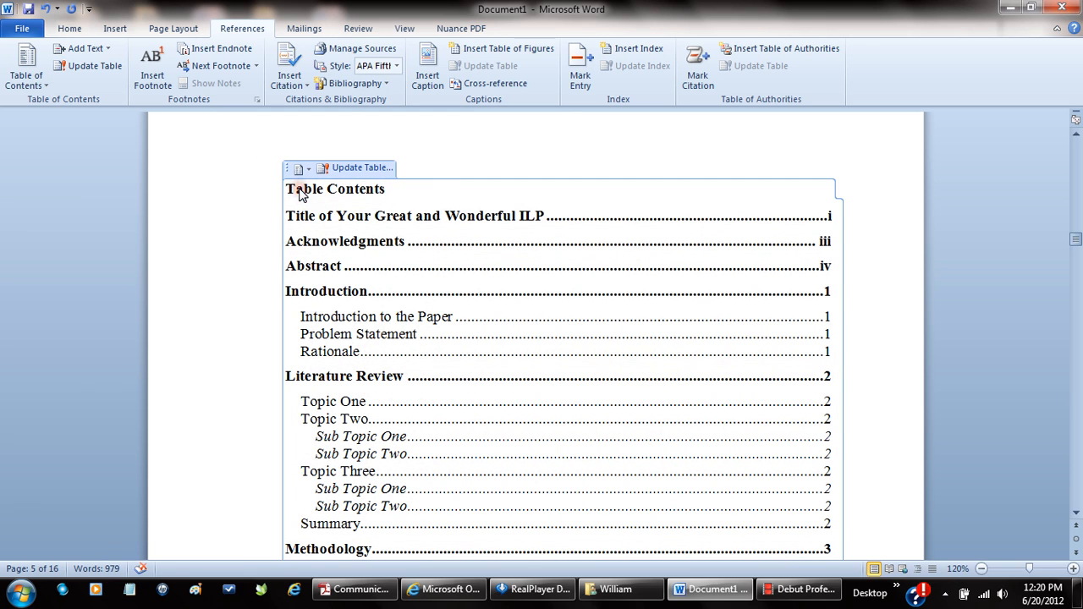
pyautogui.click(69, 31)
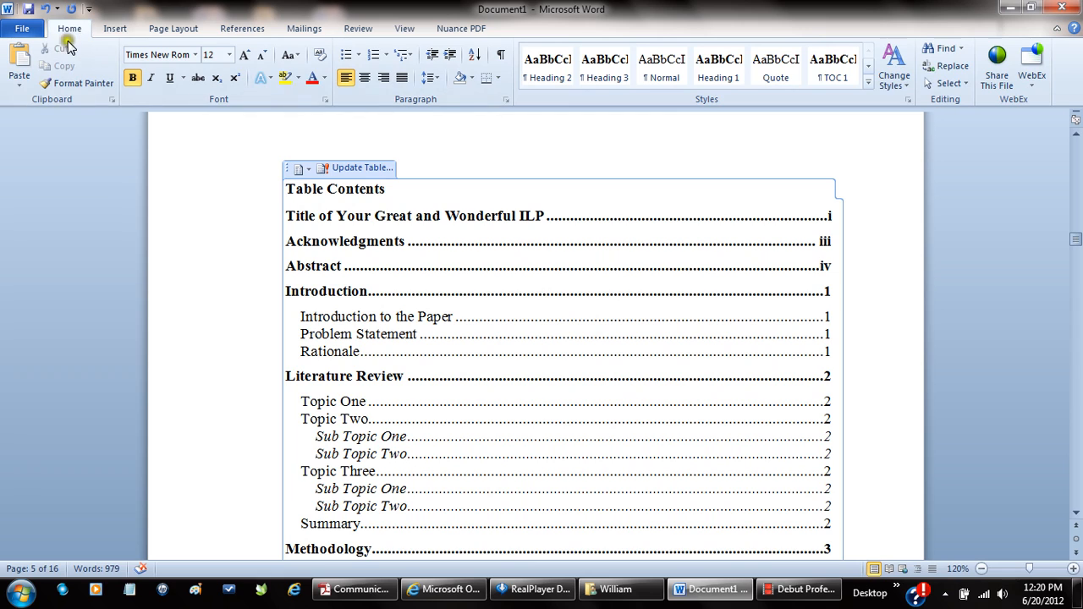
pyautogui.click(368, 78)
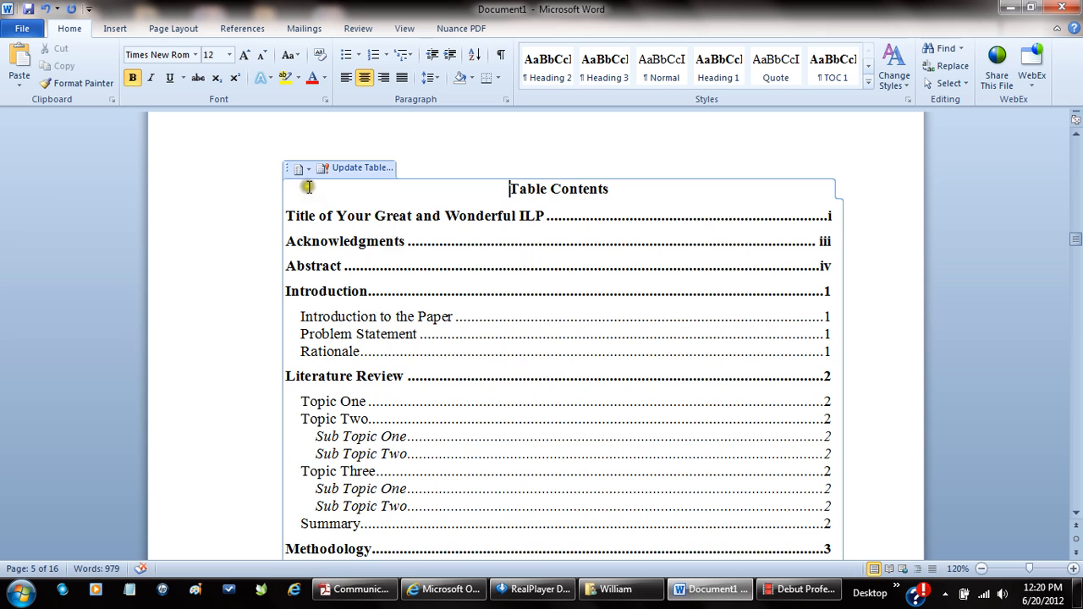
# - Update the entire table of contents, including its entries and page numbers
pyautogui.click(348, 169)
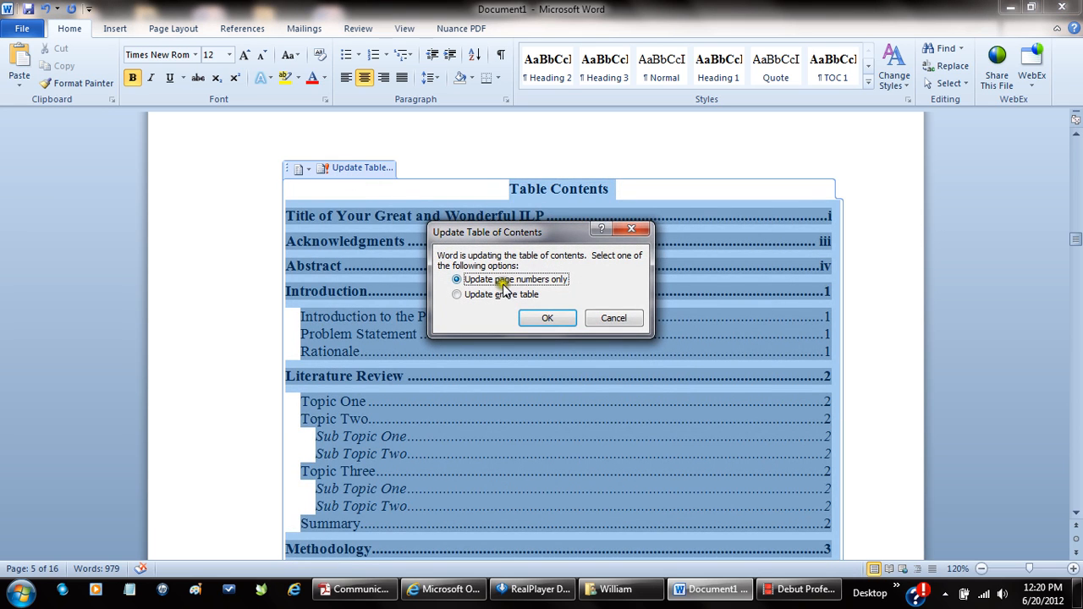
pyautogui.click(480, 294)
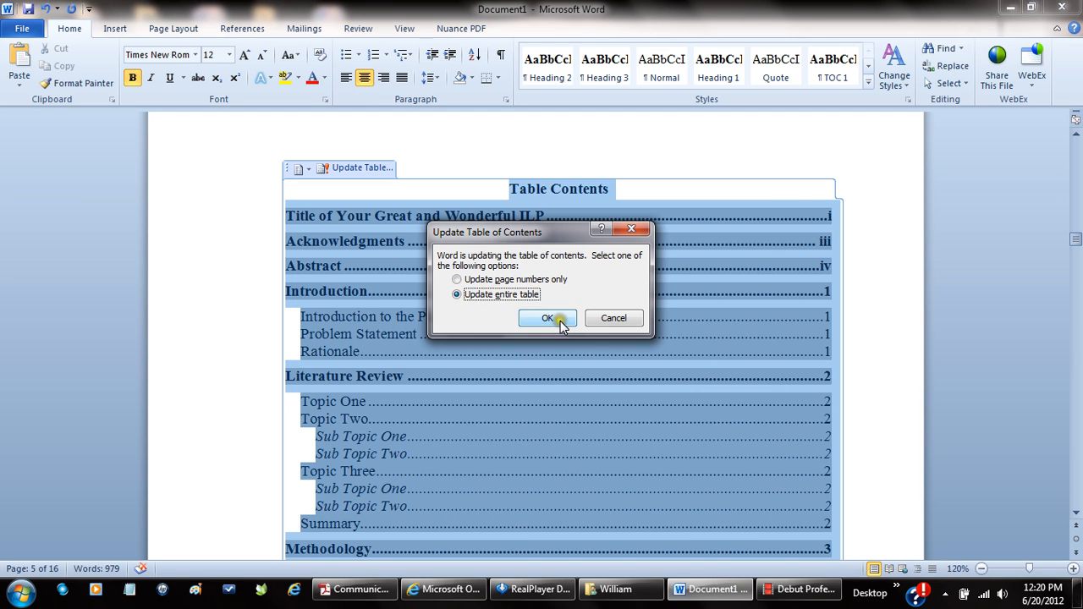
pyautogui.click(557, 319)
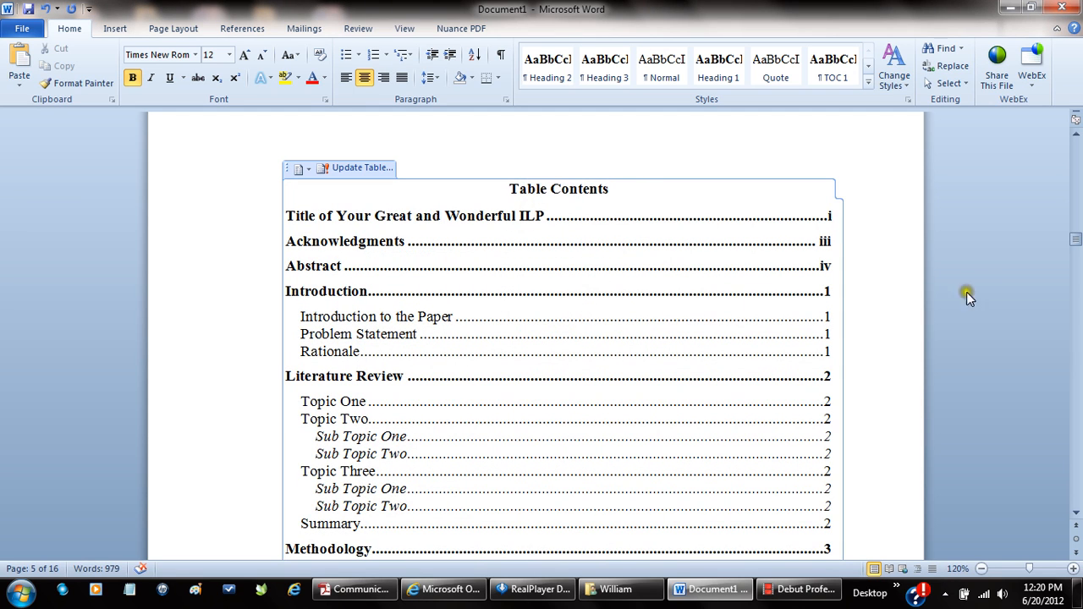
# - Place the insertion point after "use no more than 3 direct quotes per page" in the highlighted Literature Review bullet
pyautogui.click(1074, 451)
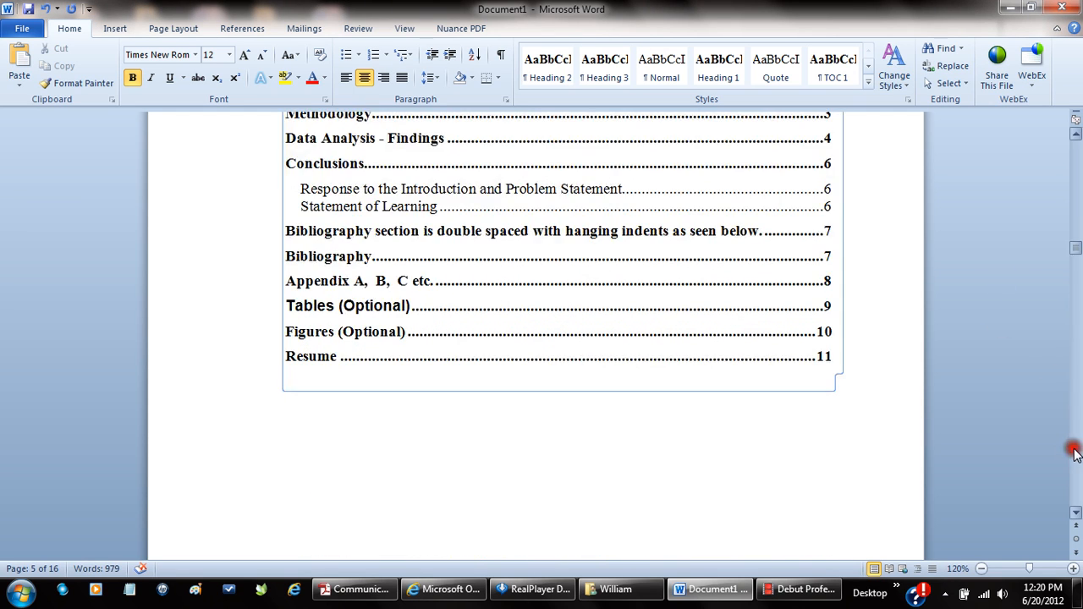
pyautogui.click(1075, 449)
pyautogui.click(1075, 449)
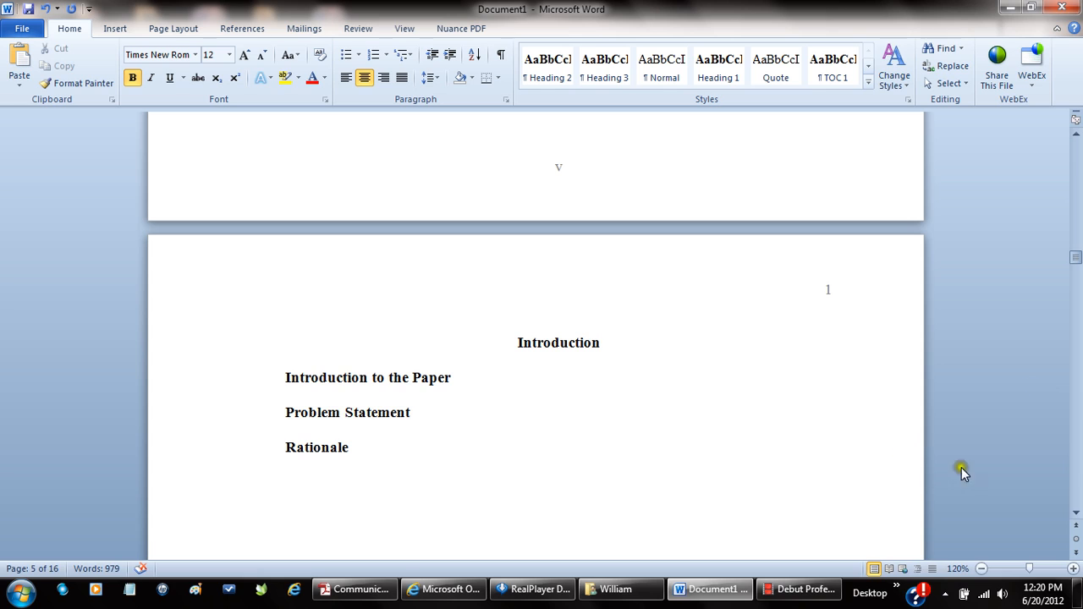
pyautogui.click(1076, 455)
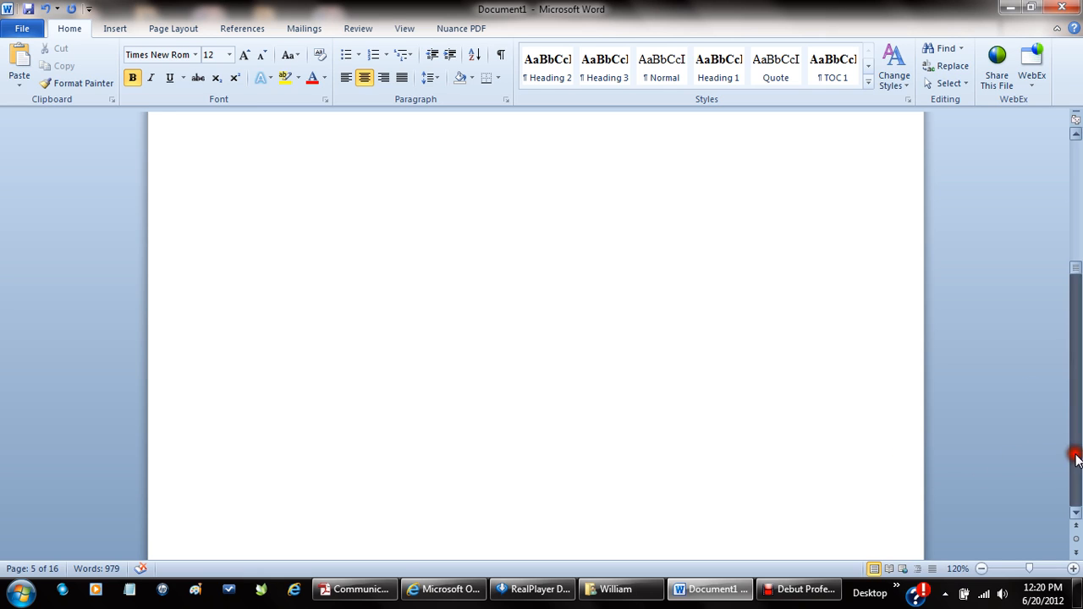
pyautogui.click(1078, 165)
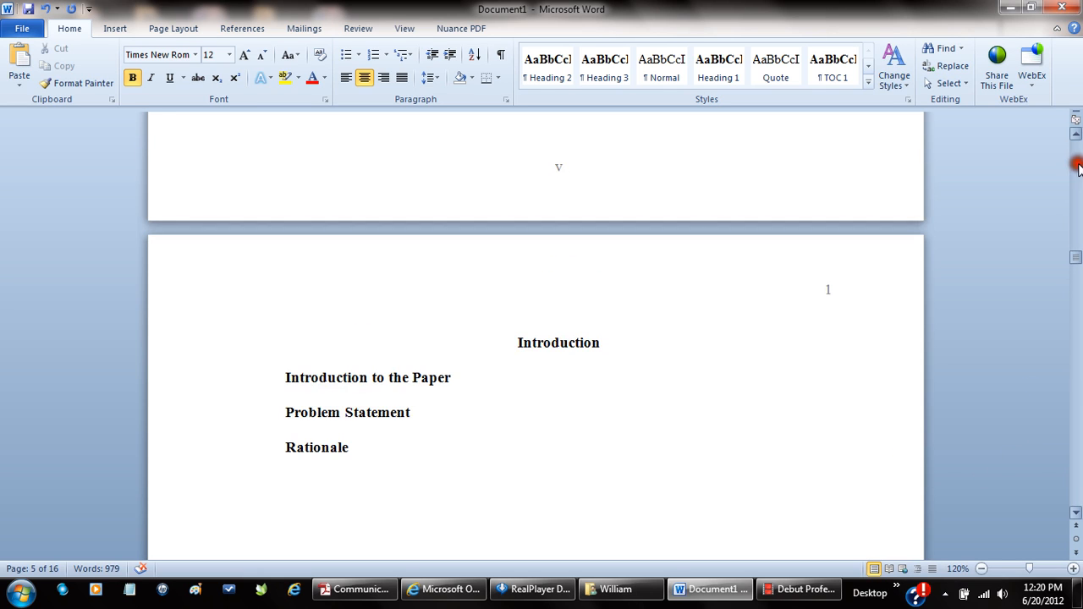
pyautogui.click(1078, 404)
pyautogui.click(1078, 404)
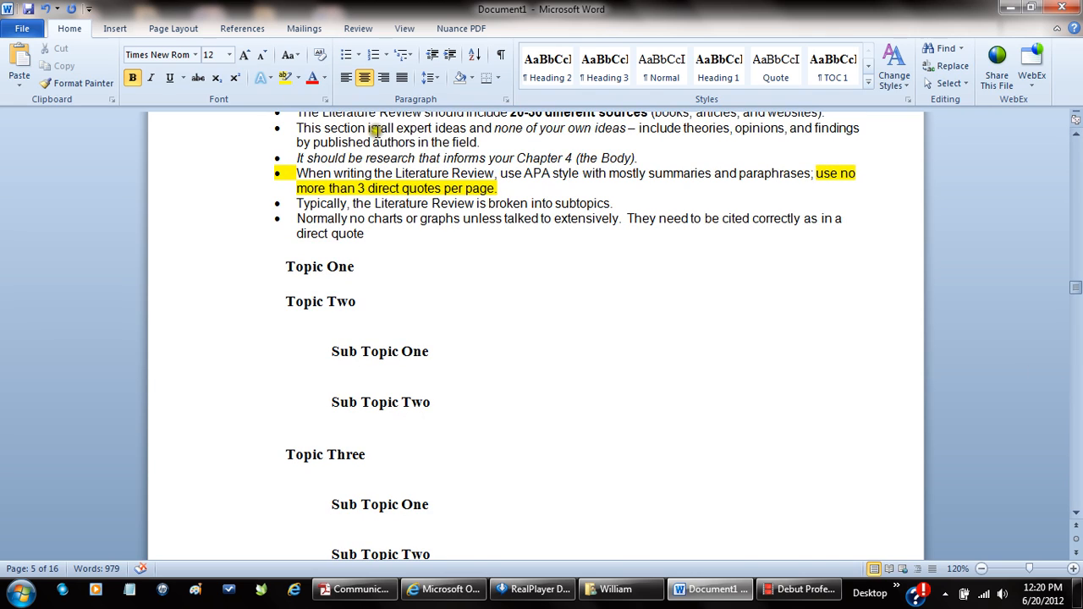
pyautogui.click(491, 192)
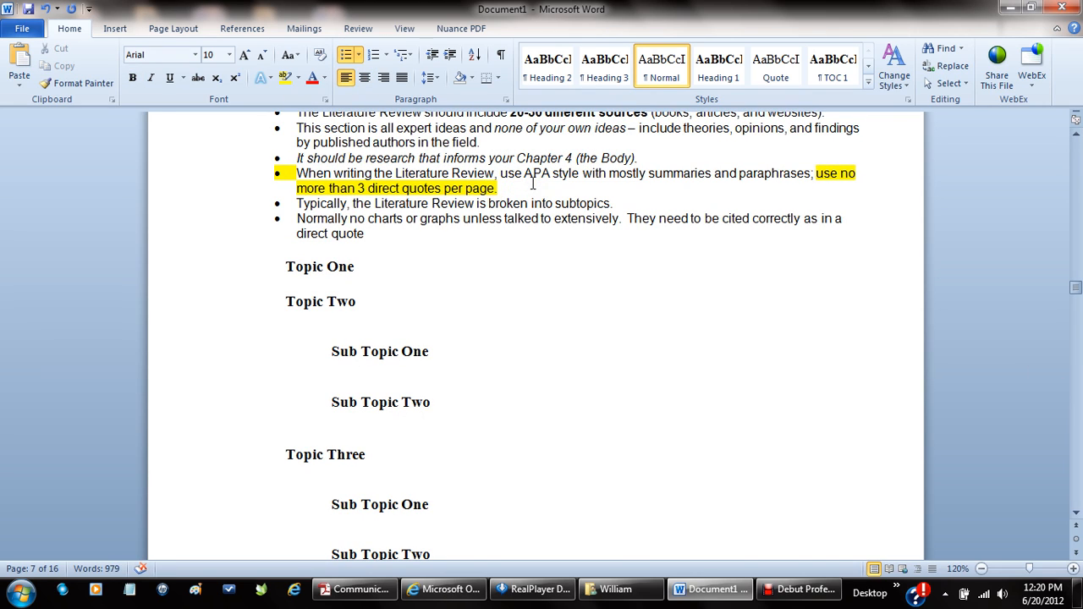
pyautogui.click(623, 157)
pyautogui.press('BackSpace')
# - Set the citation and bibliography style to APA Sixth Edition
pyautogui.click(243, 28)
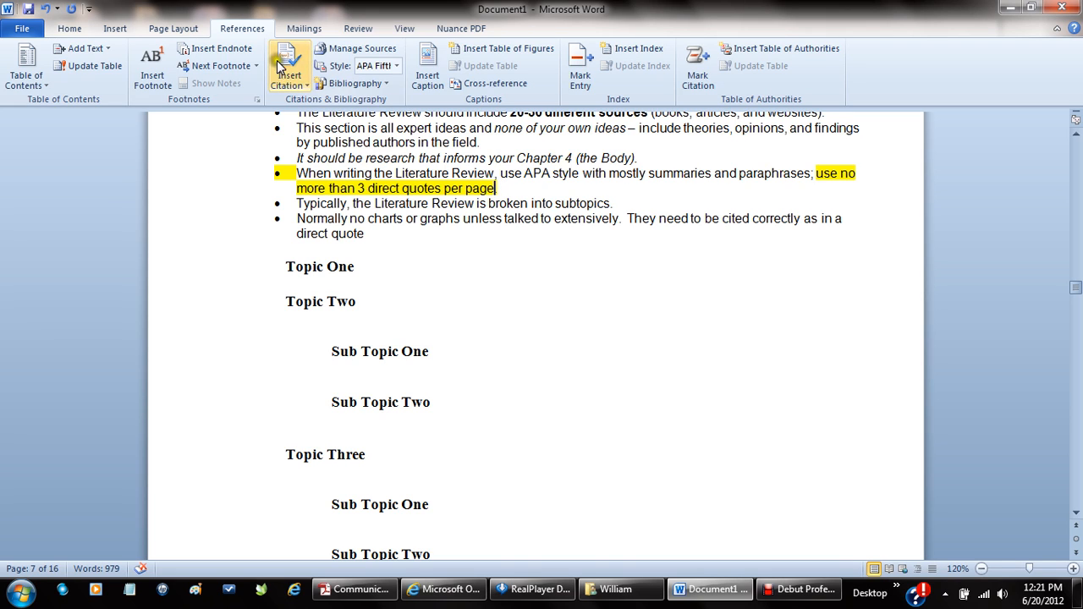
pyautogui.click(396, 68)
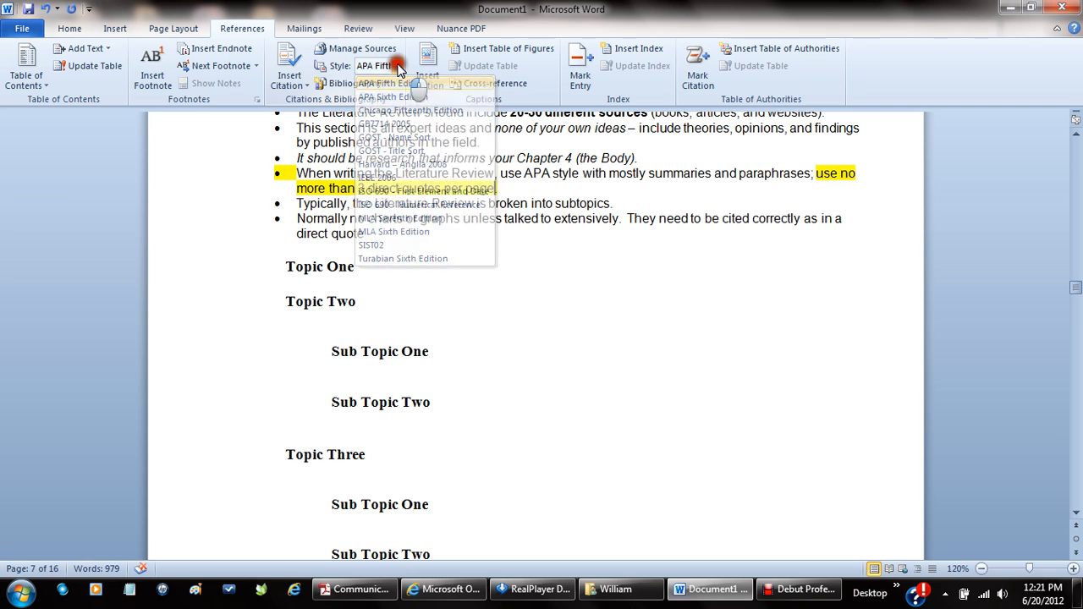
pyautogui.click(393, 98)
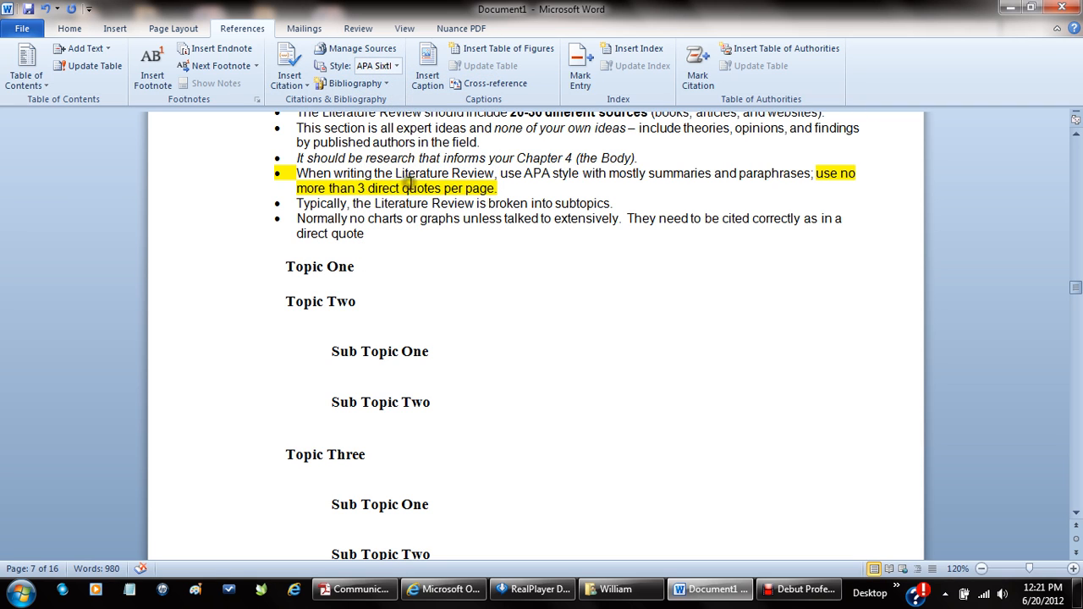
# - Begin adding a new source for a citation at the end of the highlighted bullet
pyautogui.click(287, 57)
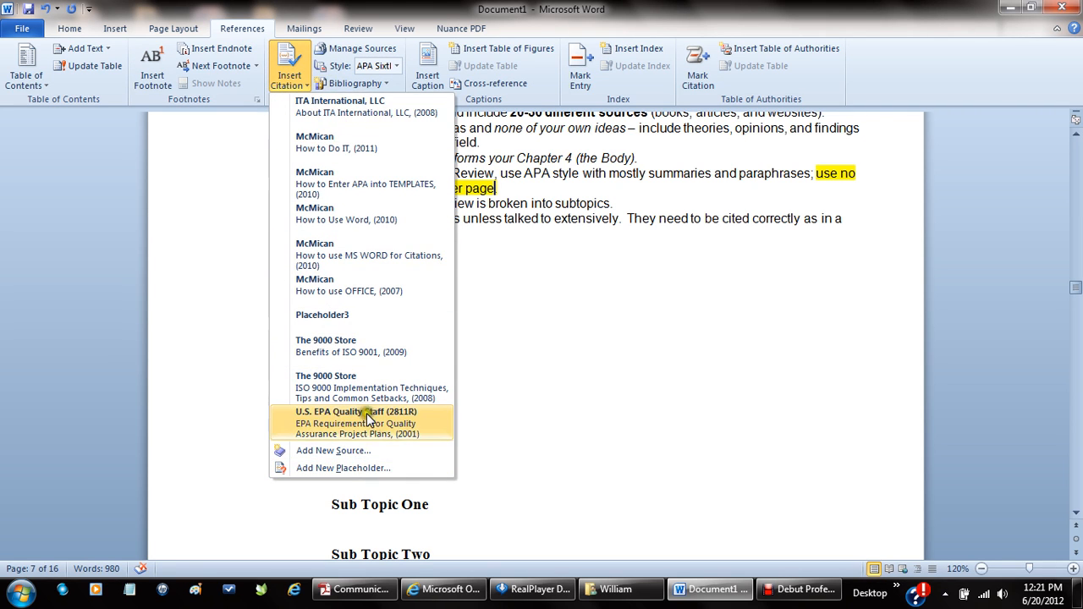
pyautogui.click(320, 451)
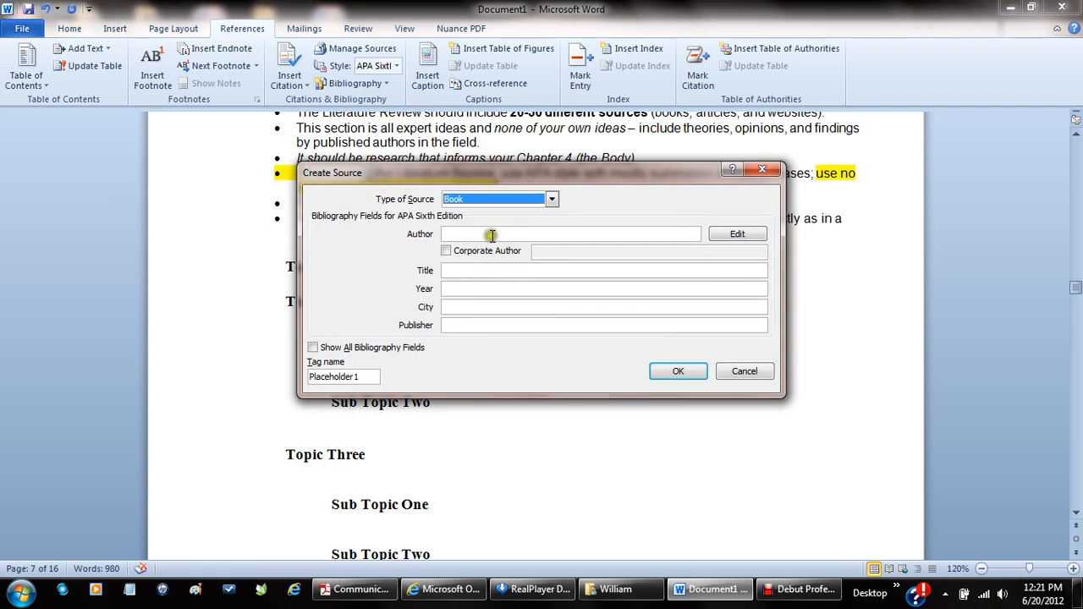
pyautogui.click(467, 235)
# - Look through the available source types and set the new source's type to Journal Article
pyautogui.click(501, 202)
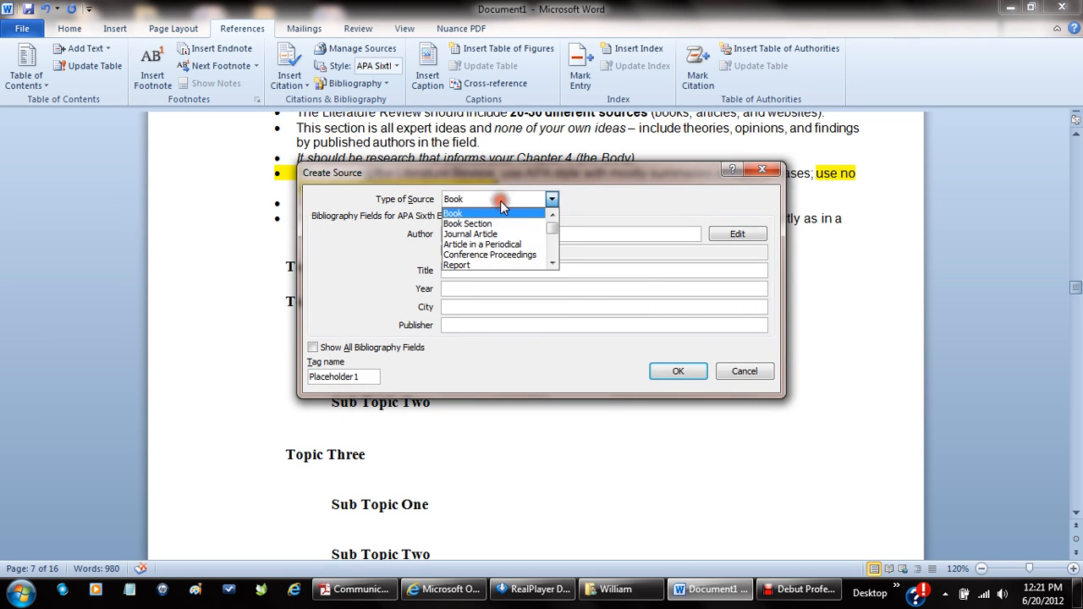
pyautogui.click(512, 176)
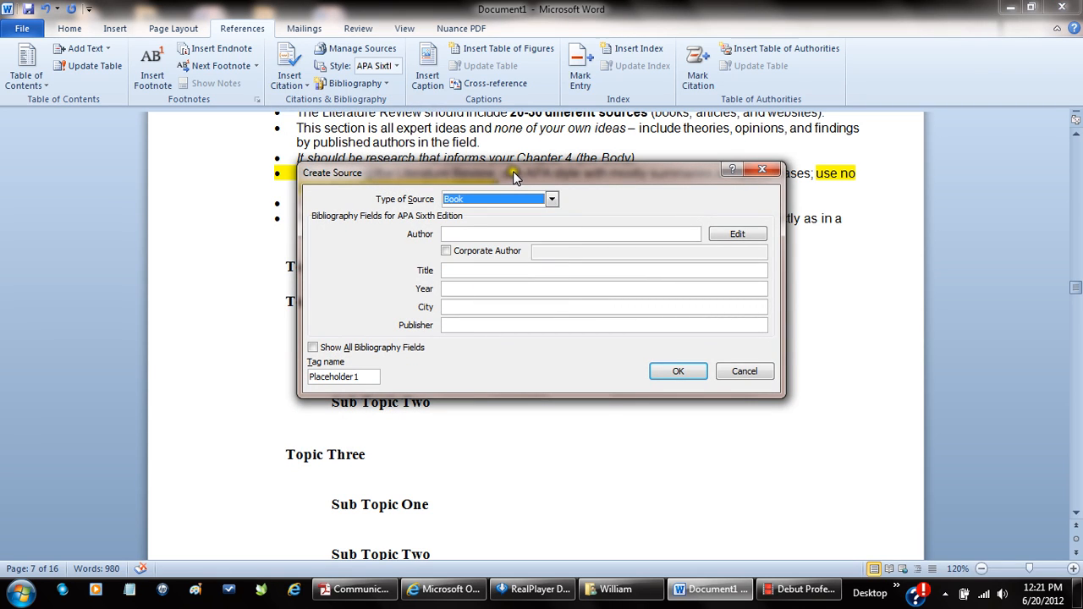
pyautogui.click(551, 200)
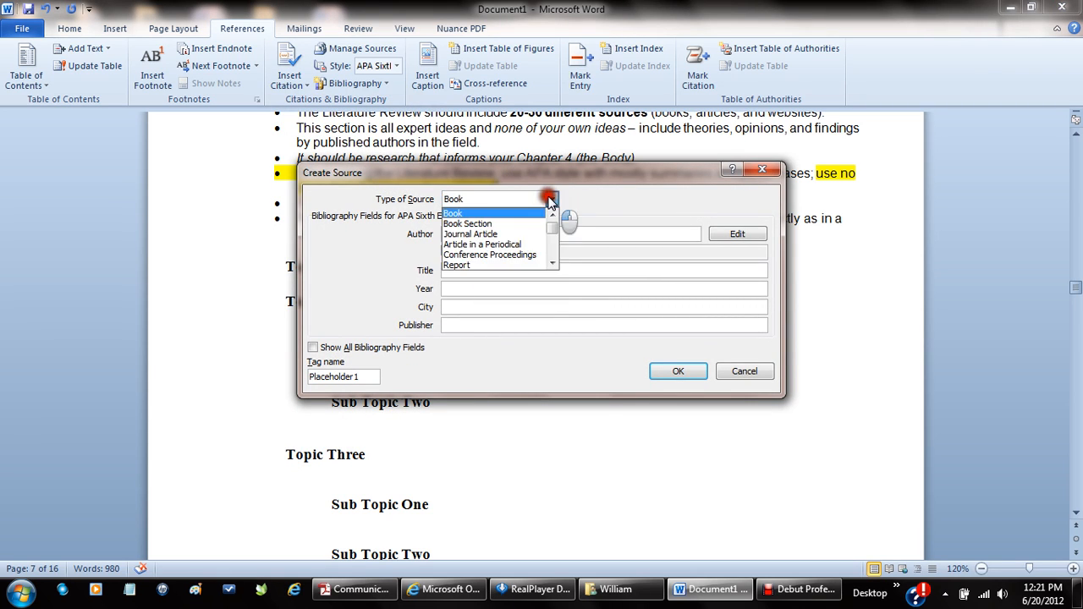
pyautogui.click(551, 256)
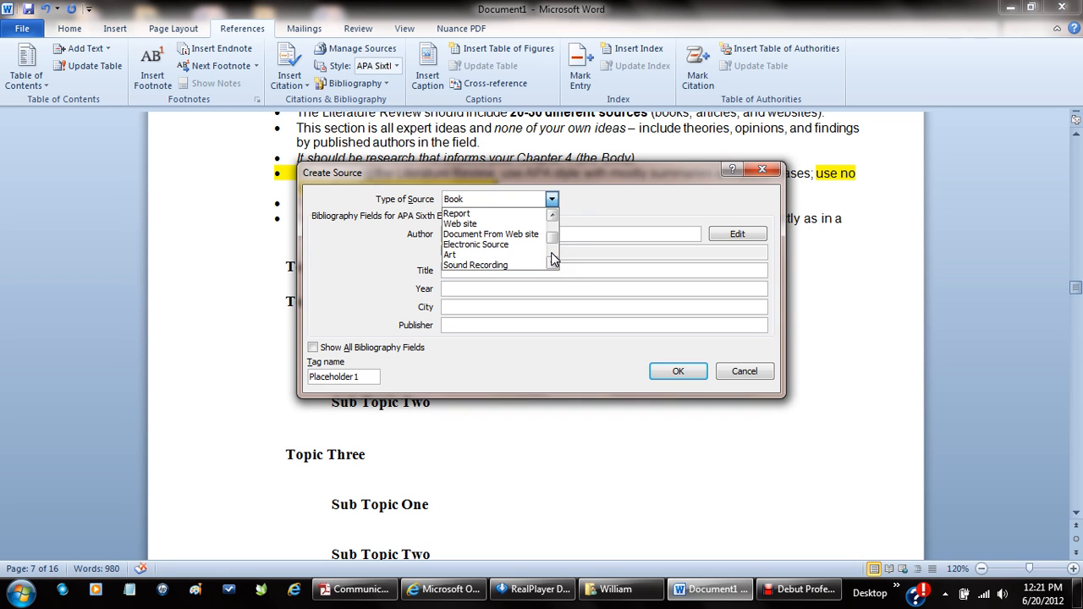
pyautogui.click(552, 258)
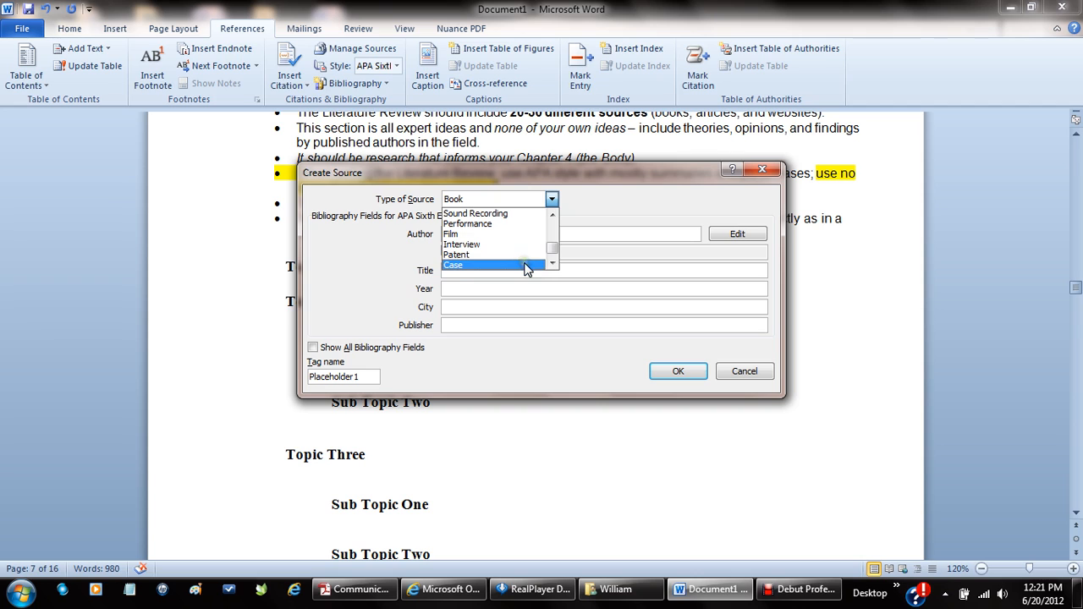
pyautogui.click(552, 228)
pyautogui.click(554, 229)
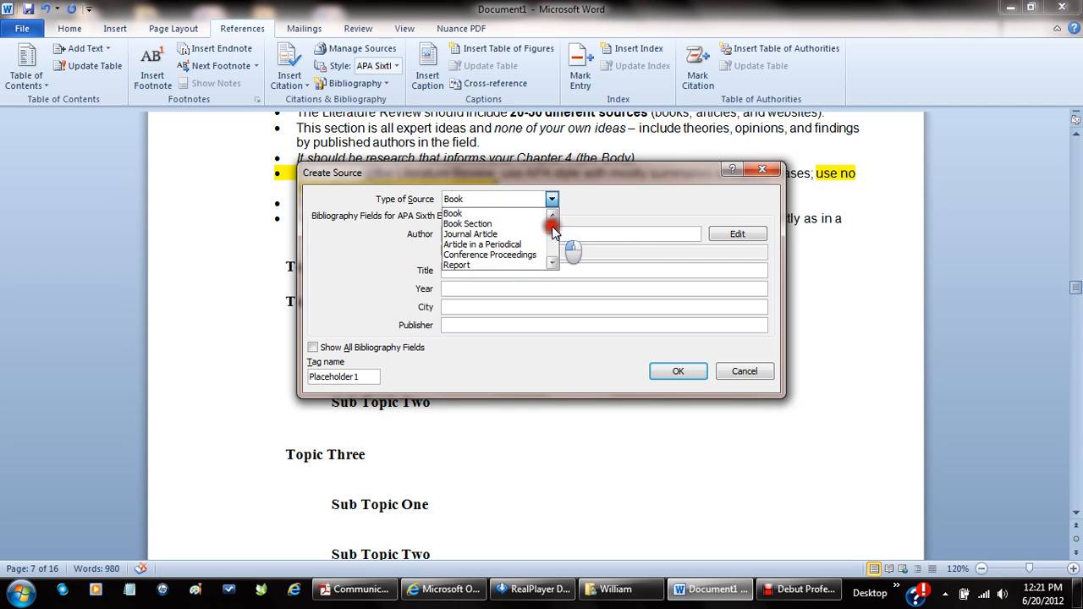
pyautogui.click(451, 236)
pyautogui.click(472, 233)
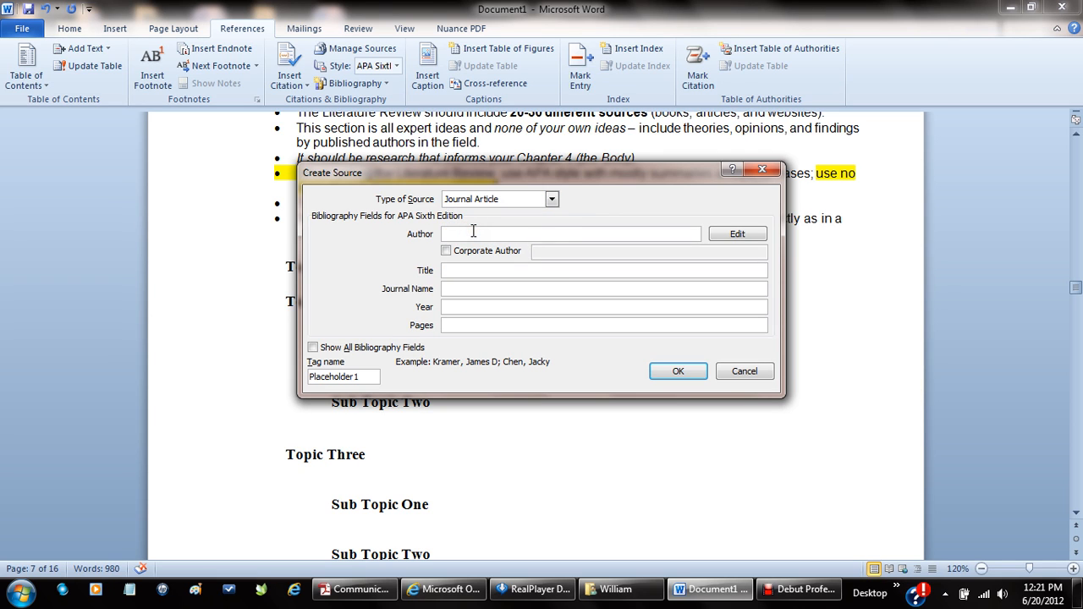
# - Enter the author's name as the corporate author and title the source "My great adventure: An American story"
pyautogui.write('Anderson Emerson')
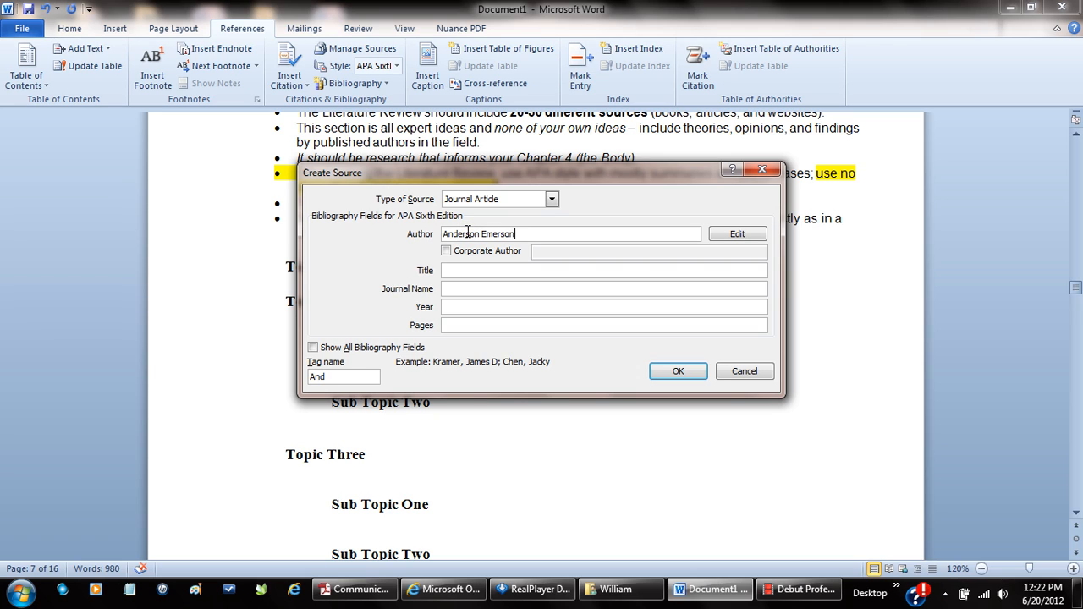
pyautogui.click(446, 250)
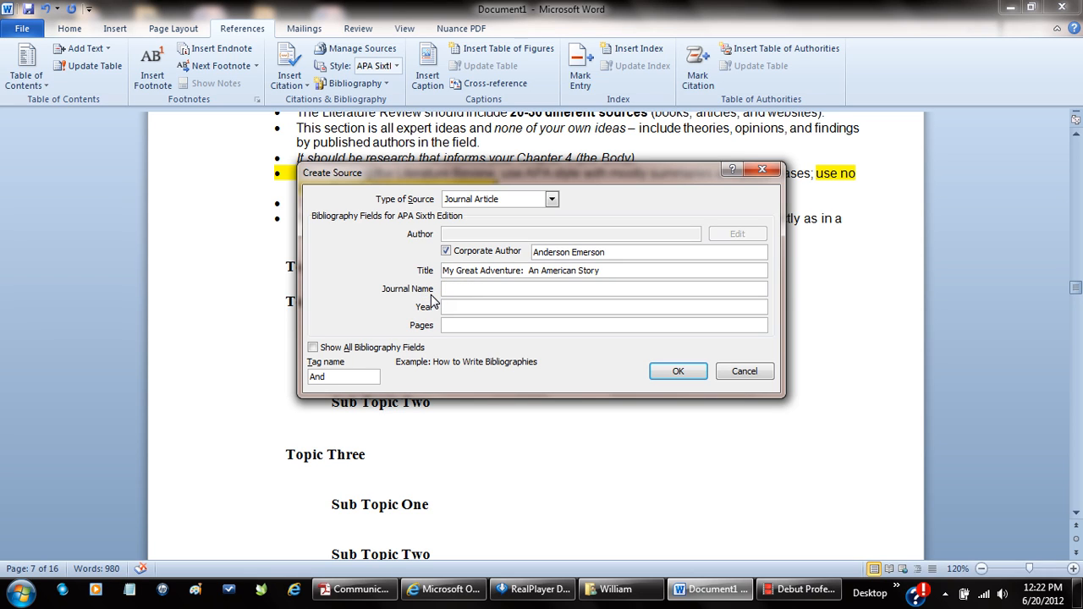
pyautogui.press('BackSpace')
pyautogui.write('g')
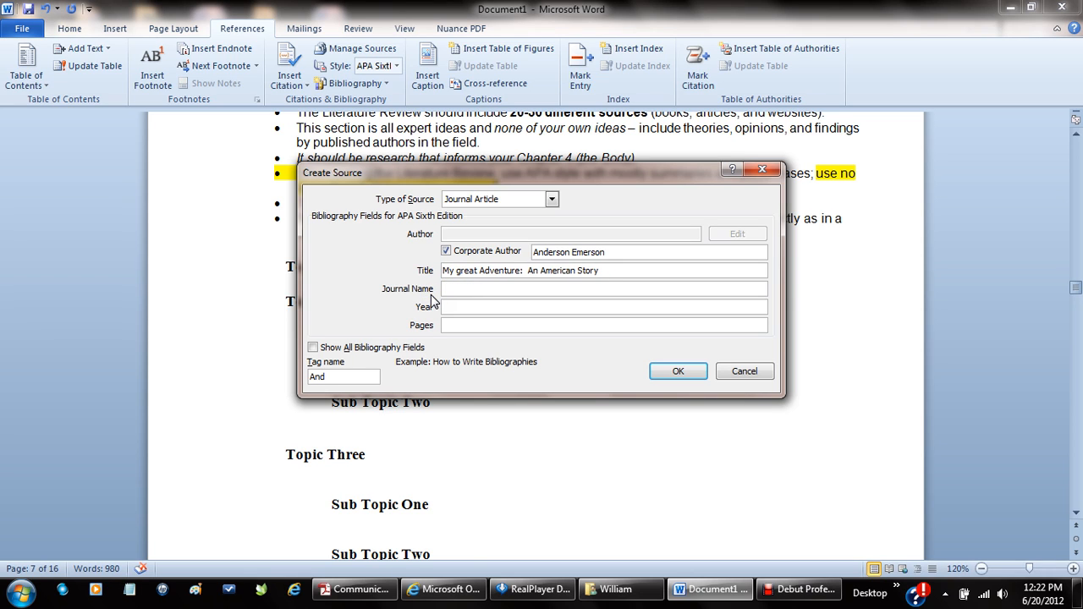
pyautogui.click(485, 271)
pyautogui.press('BackSpace')
pyautogui.write('a')
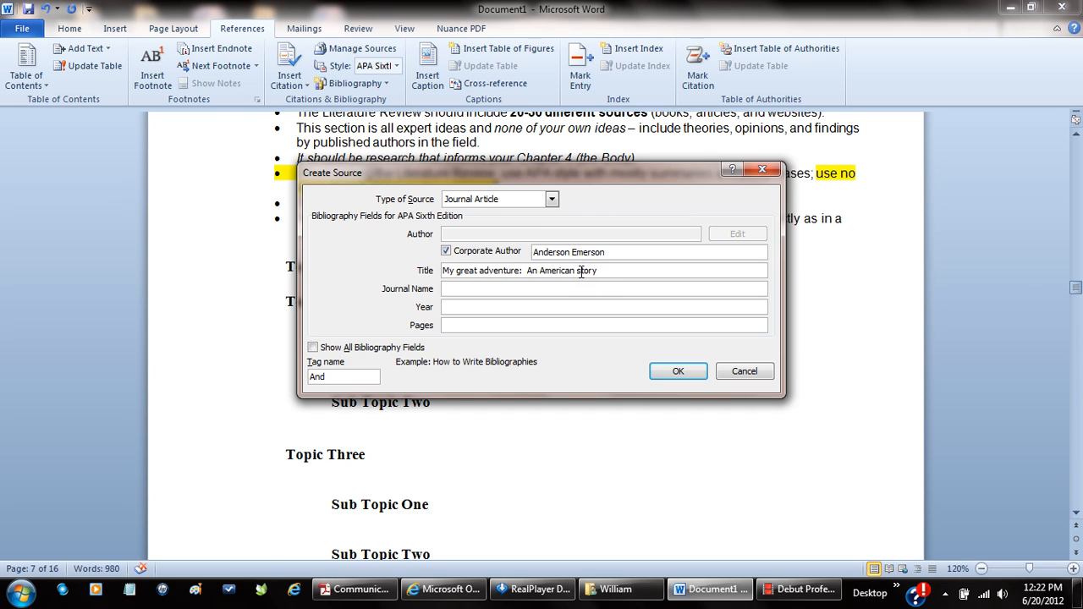
pyautogui.click(581, 271)
# - Set the source's year to 2012 and pages to 233, and show all bibliography fields
pyautogui.click(466, 309)
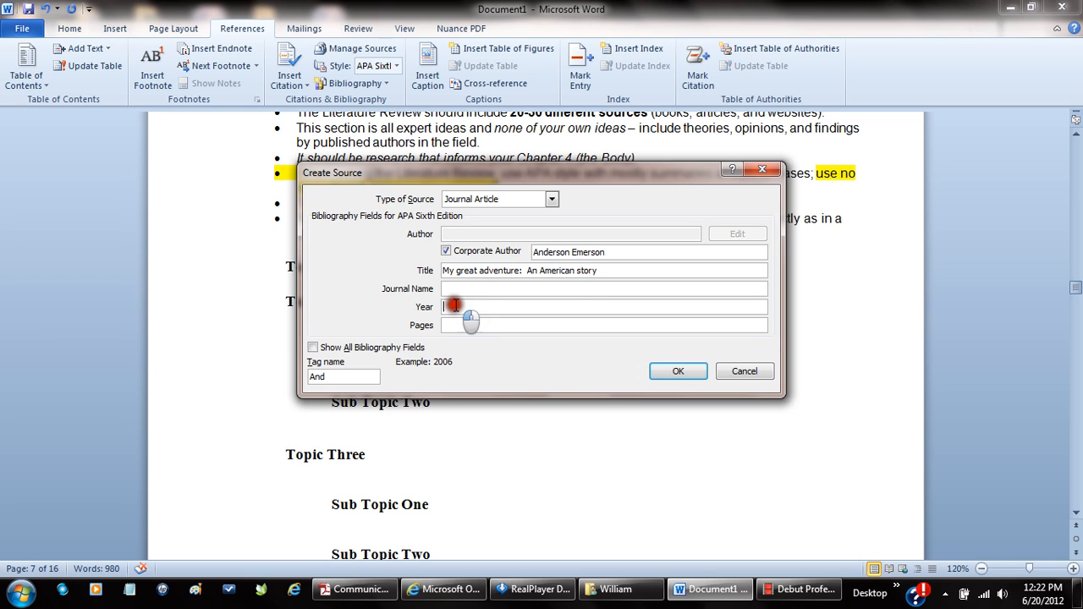
pyautogui.write('2012')
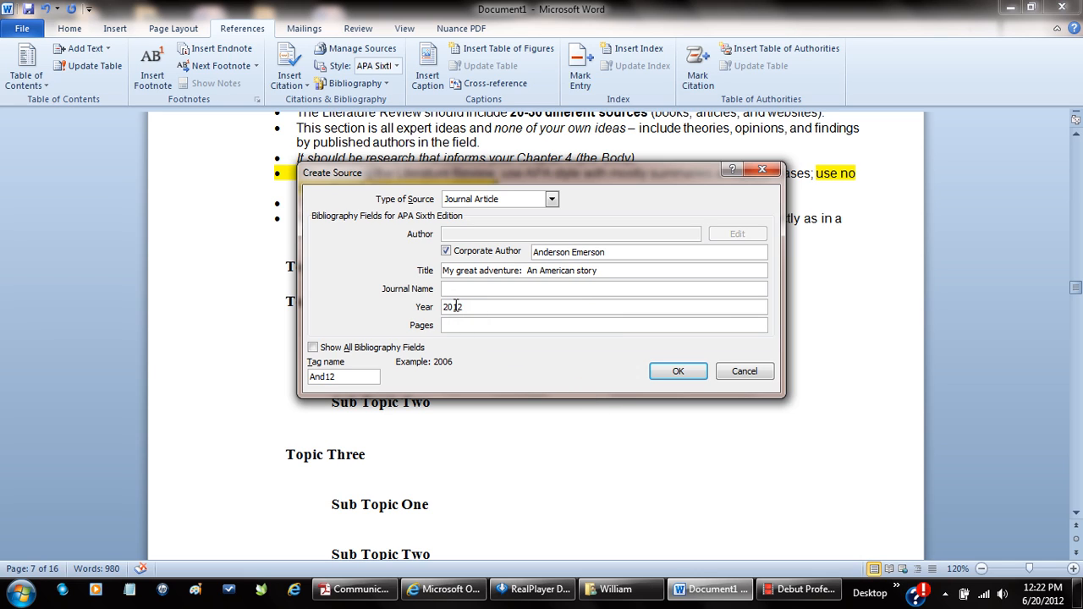
pyautogui.click(498, 327)
pyautogui.click(313, 347)
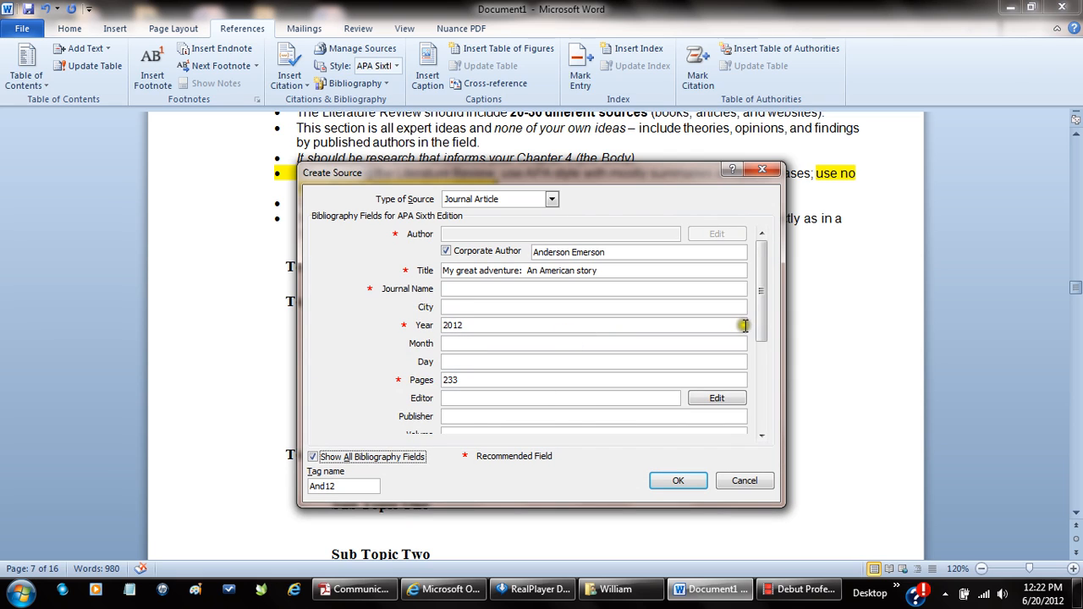
# - Set the source's publication month to March and the day to 23
pyautogui.click(462, 342)
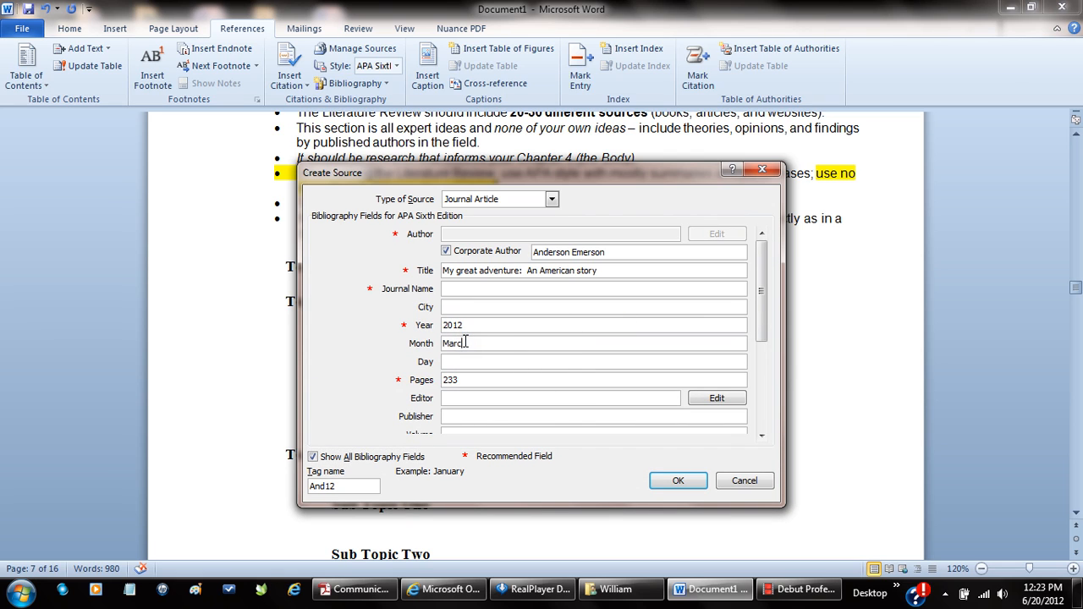
pyautogui.click(465, 342)
pyautogui.click(481, 363)
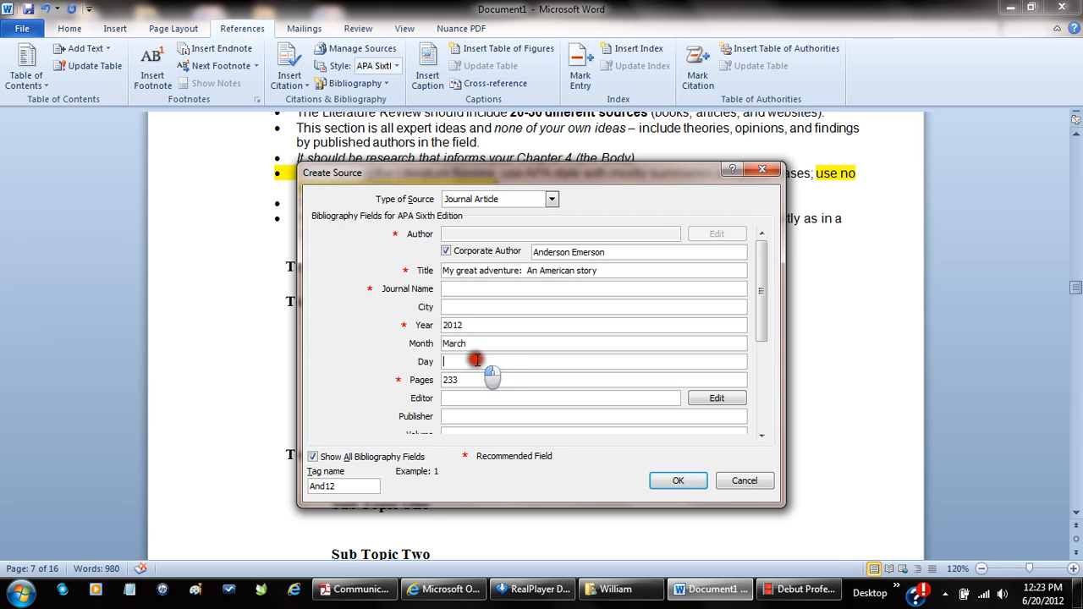
# - Fill in the editor's full name, dismiss the color scheme prompt, and enter Times as the publisher
pyautogui.click(471, 397)
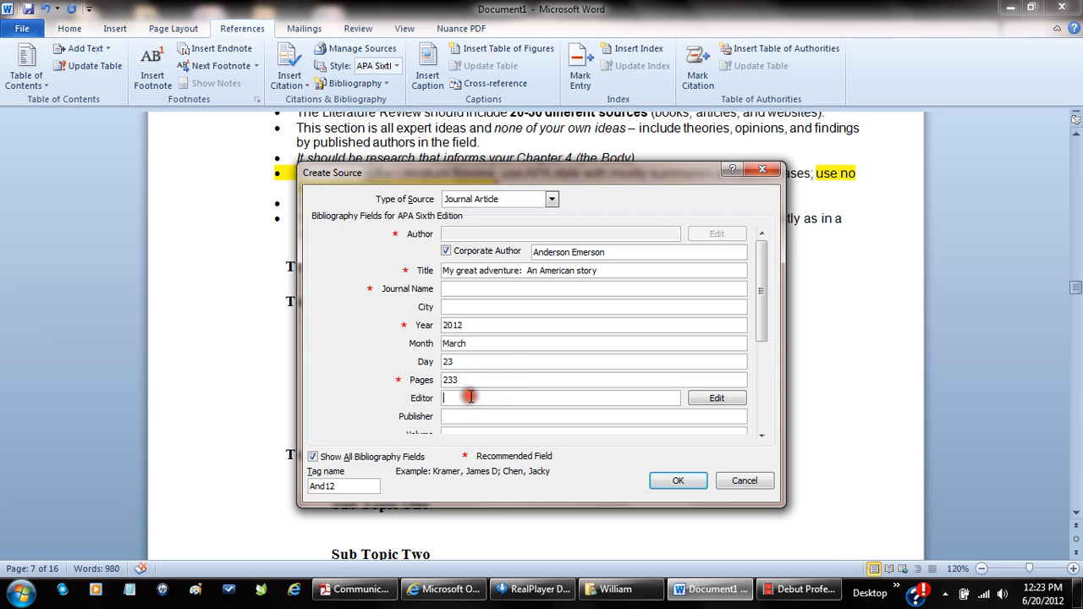
pyautogui.click(467, 400)
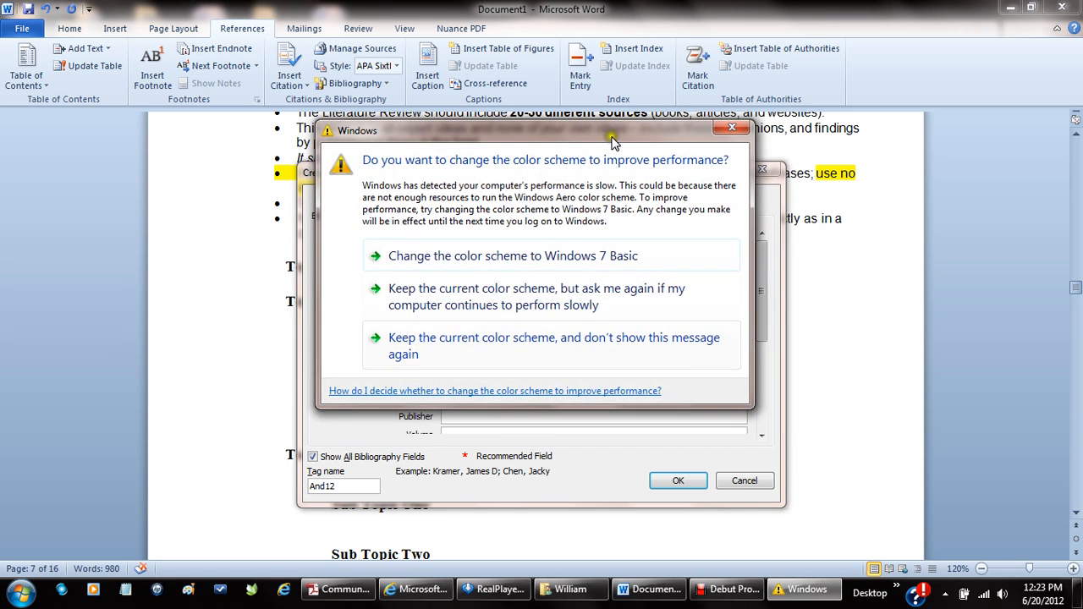
pyautogui.click(730, 127)
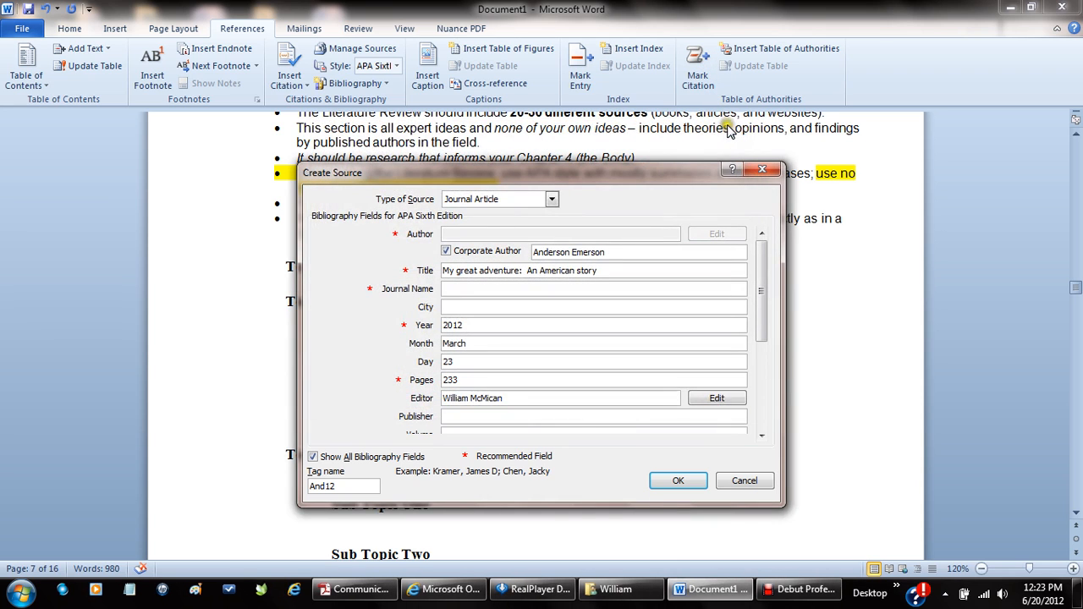
pyautogui.click(513, 416)
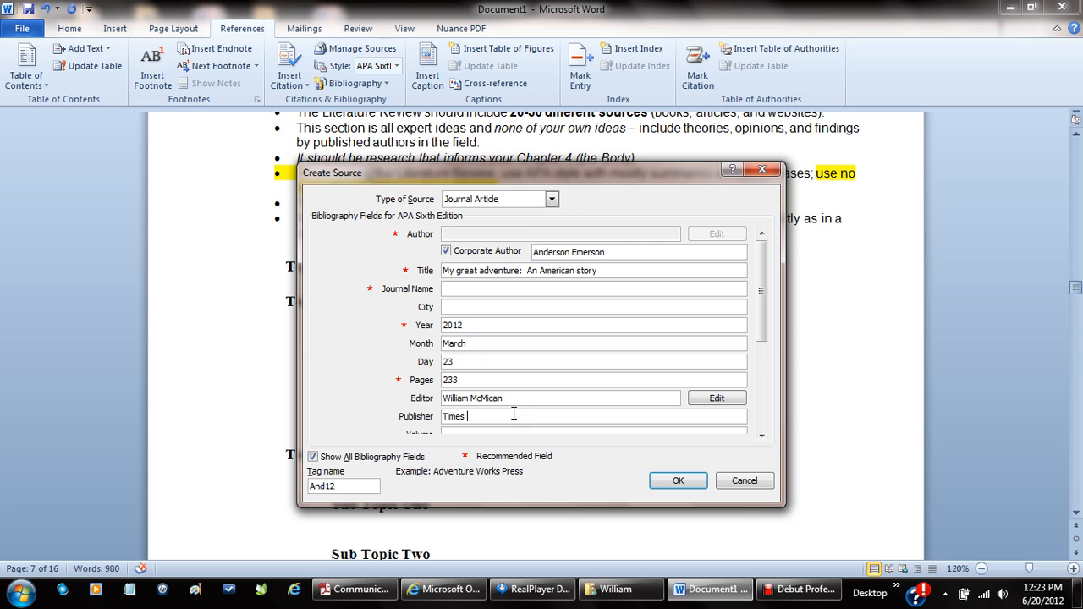
pyautogui.write('Times')
# - Set the source's volume to 23 and issue to 35, and save it to insert the citation
pyautogui.click(761, 435)
pyautogui.click(762, 435)
pyautogui.click(761, 435)
pyautogui.click(762, 435)
pyautogui.click(762, 435)
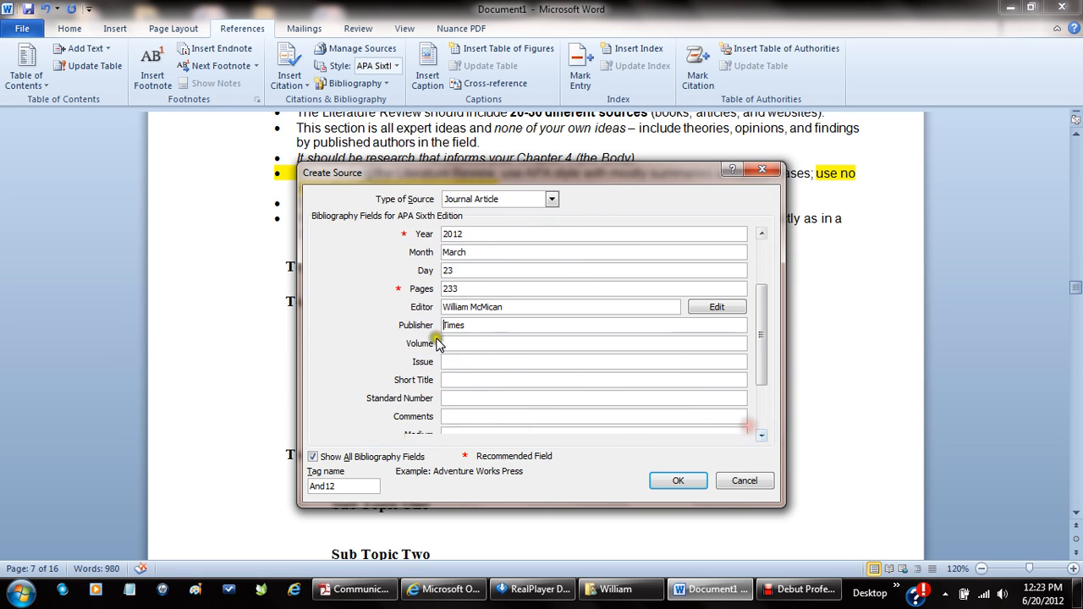
pyautogui.click(467, 356)
pyautogui.click(461, 342)
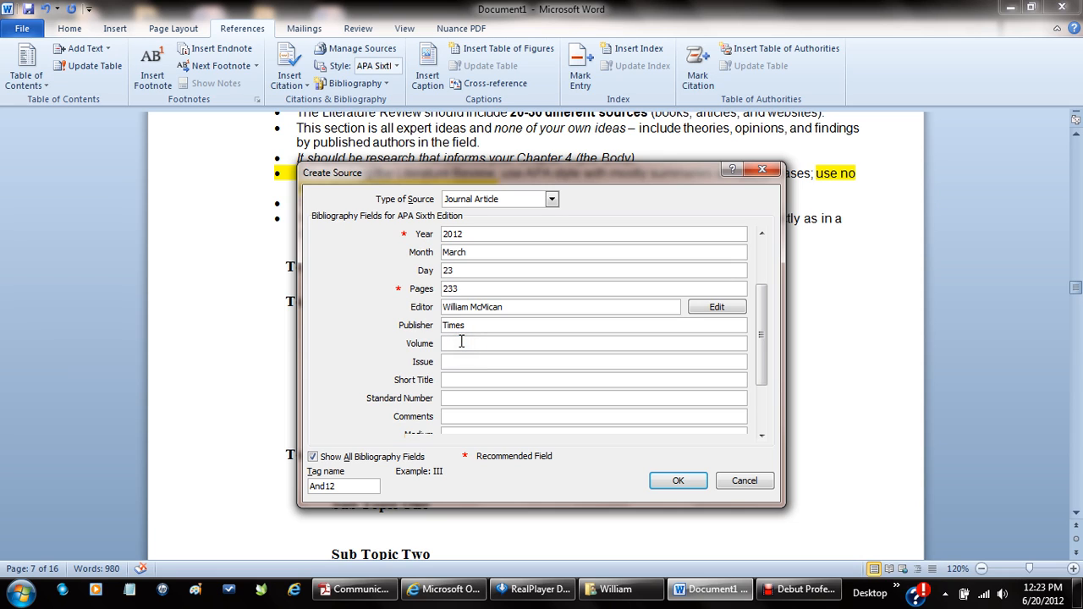
pyautogui.click(470, 361)
pyautogui.click(758, 412)
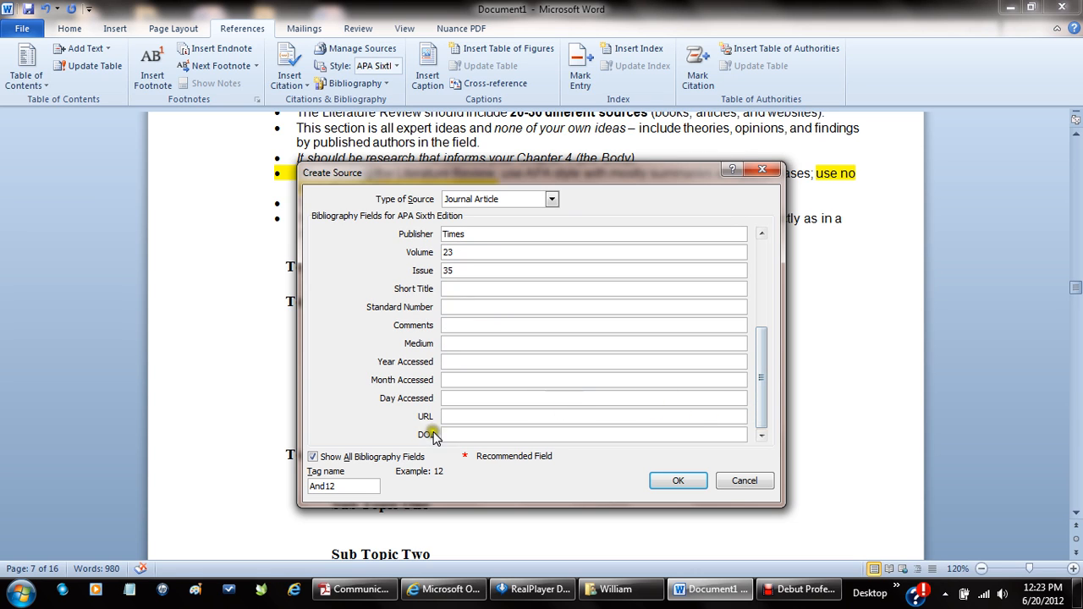
pyautogui.click(680, 484)
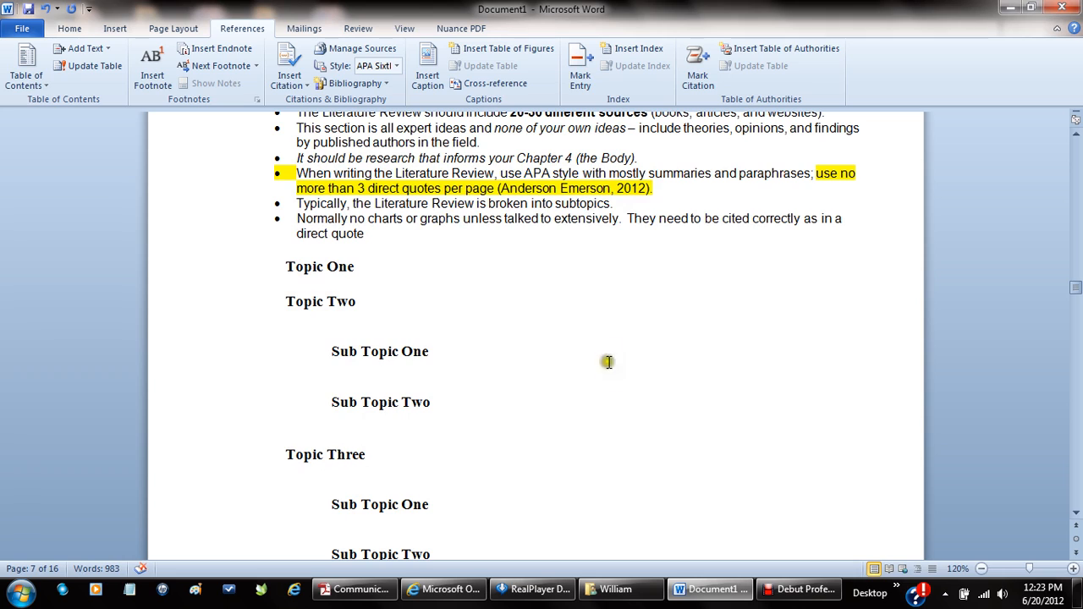
pyautogui.click(567, 188)
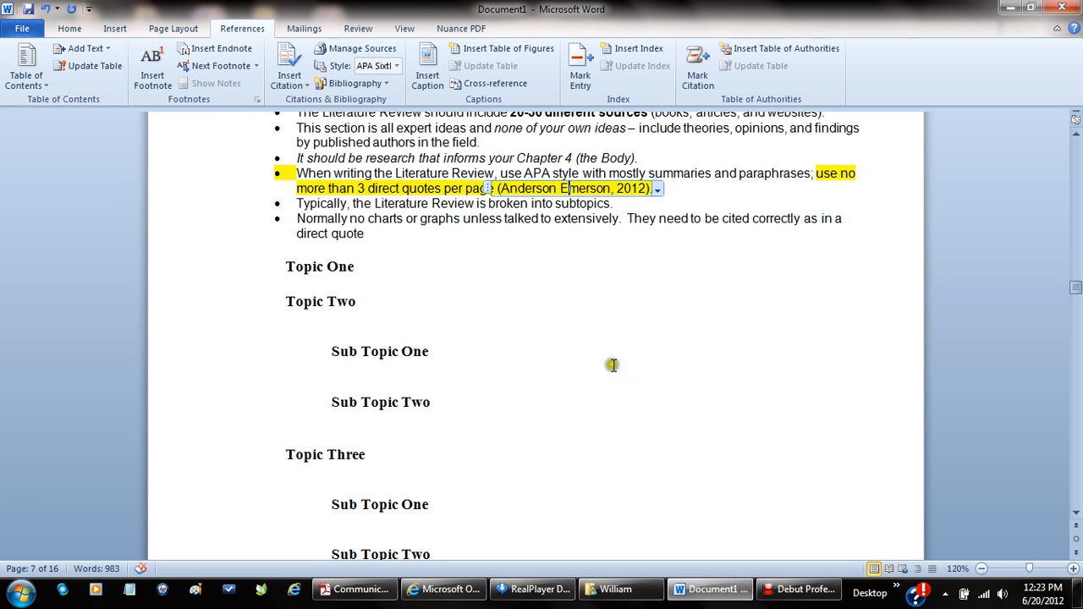
pyautogui.click(659, 191)
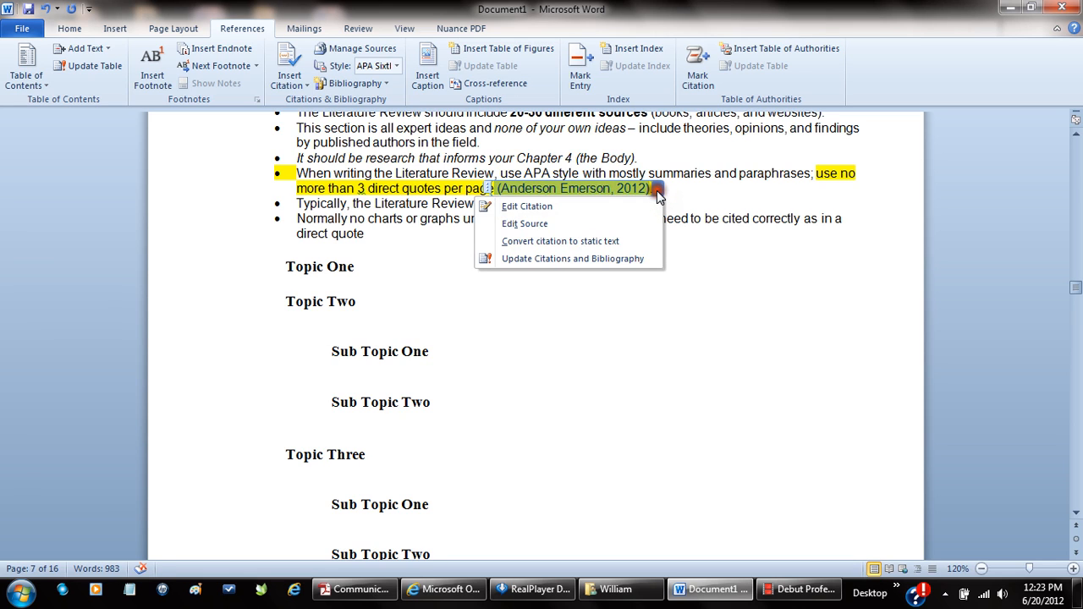
pyautogui.click(526, 207)
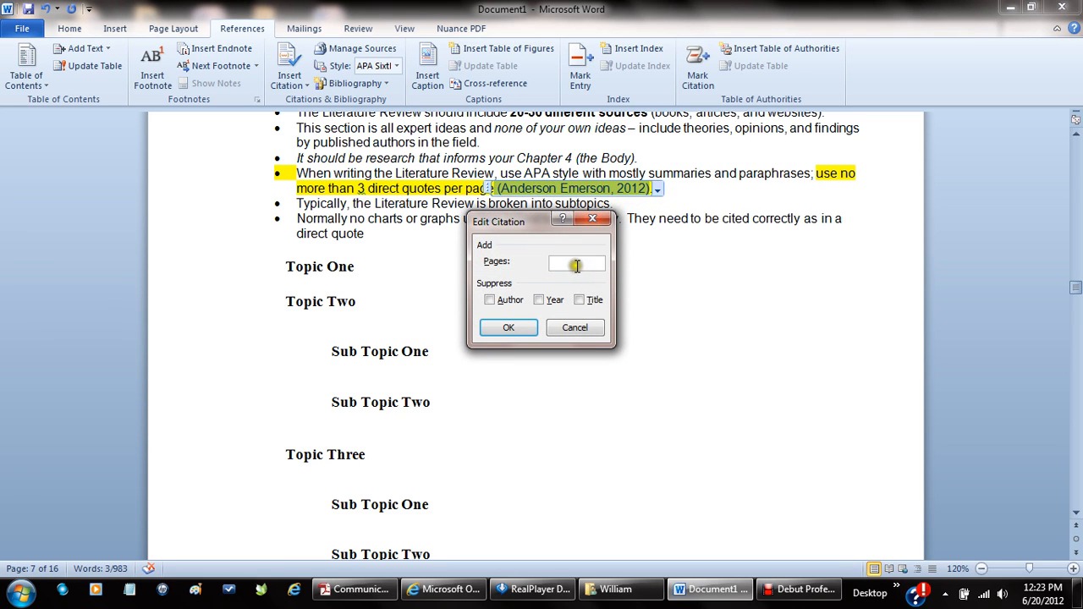
pyautogui.click(596, 218)
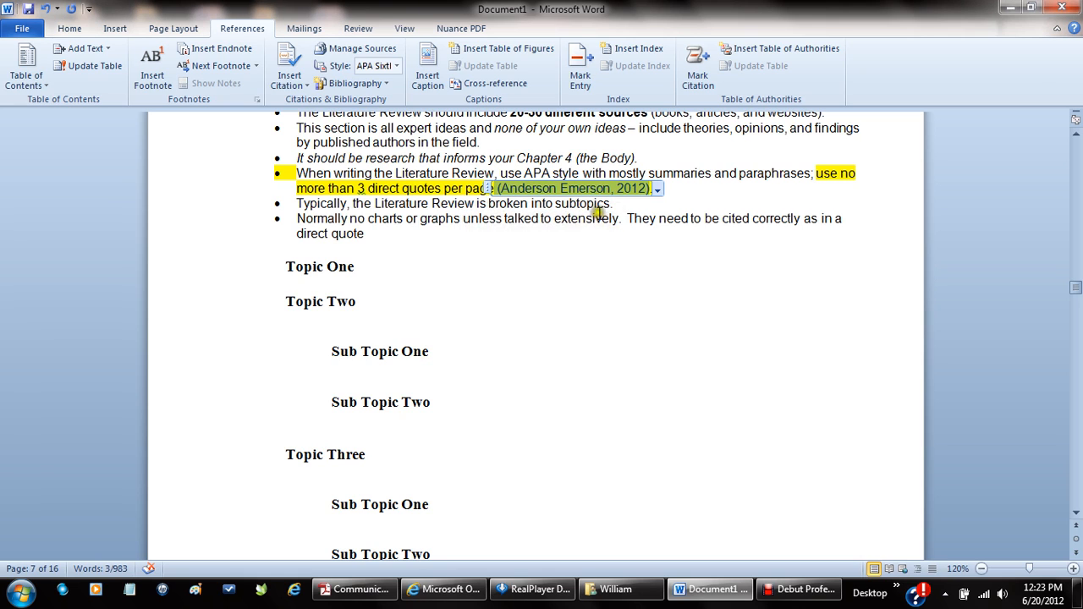
# - Edit the citation's source to move the name from Corporate Author to Author, updating both the master list and the current document
pyautogui.click(655, 190)
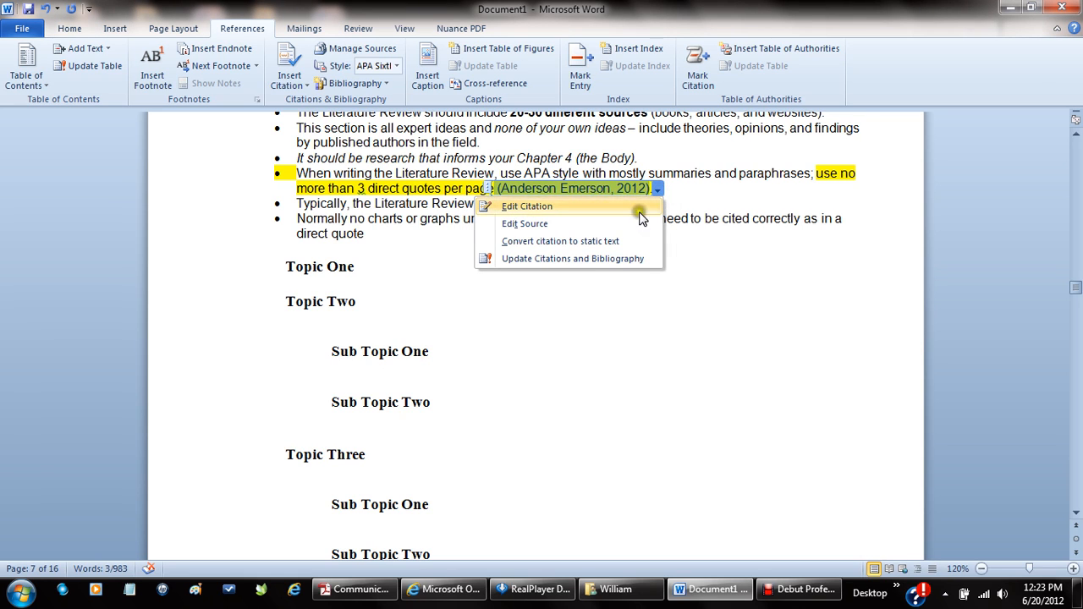
pyautogui.click(581, 225)
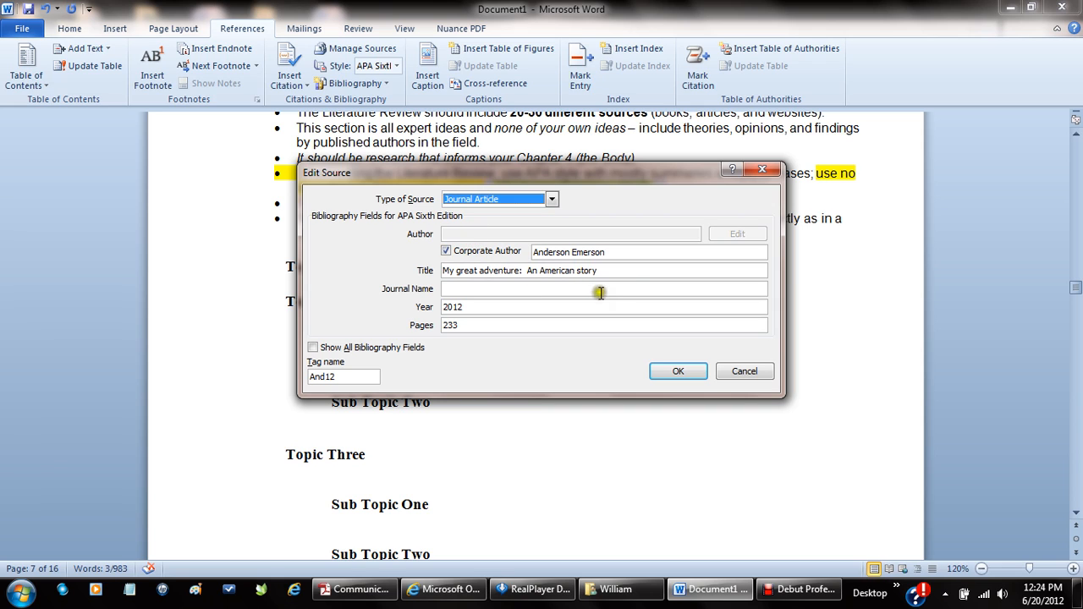
pyautogui.moveTo(606, 254); pyautogui.dragTo(535, 254)
pyautogui.hotkey('ctrl', 'c')
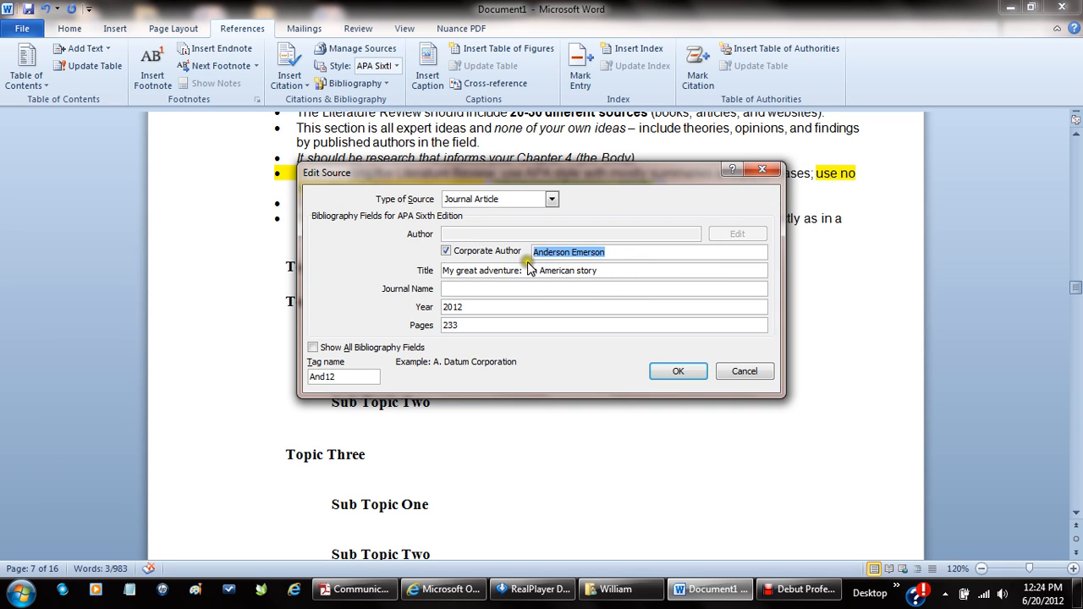
pyautogui.click(446, 251)
pyautogui.click(457, 233)
pyautogui.hotkey('ctrl', 'v')
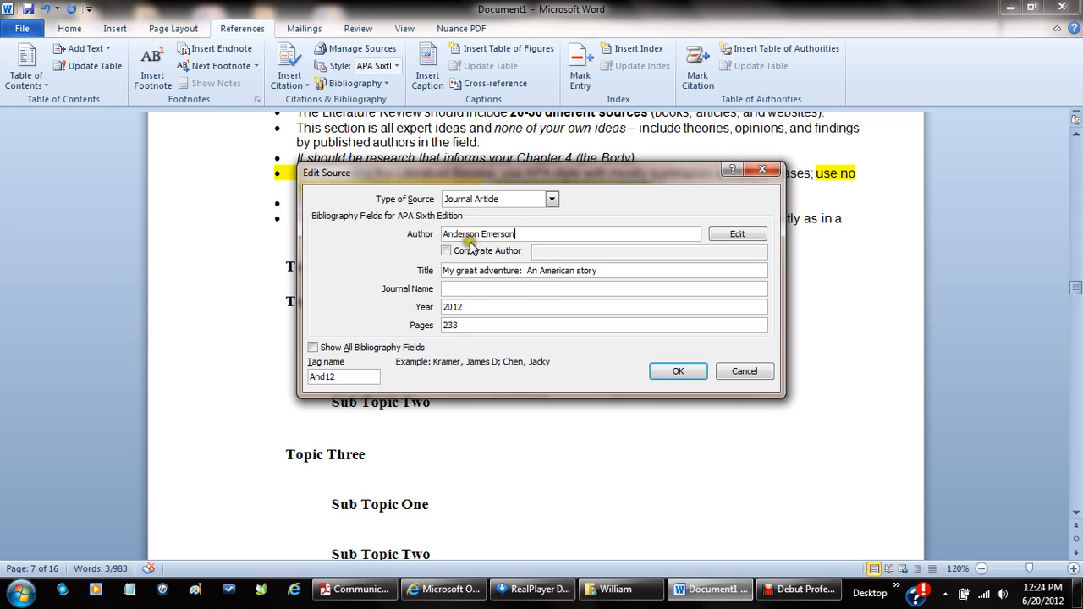
pyautogui.click(679, 379)
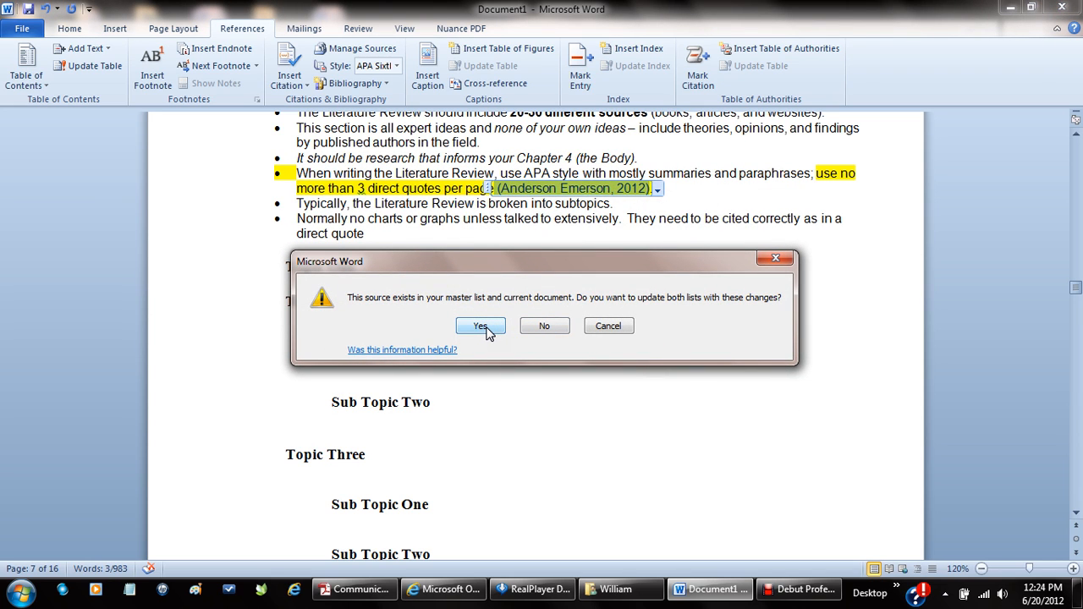
pyautogui.click(480, 327)
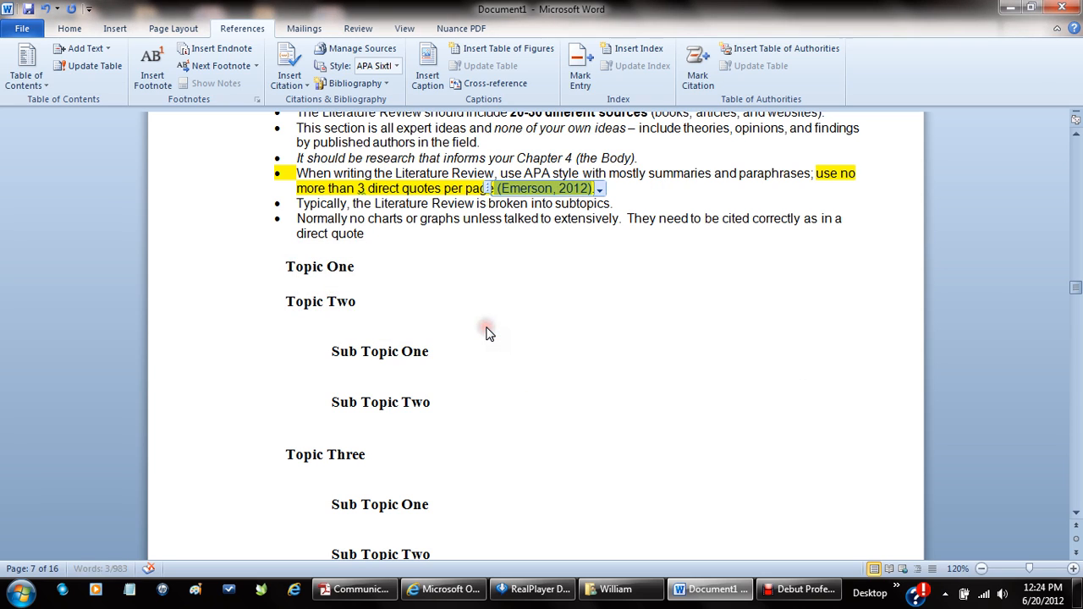
pyautogui.click(593, 262)
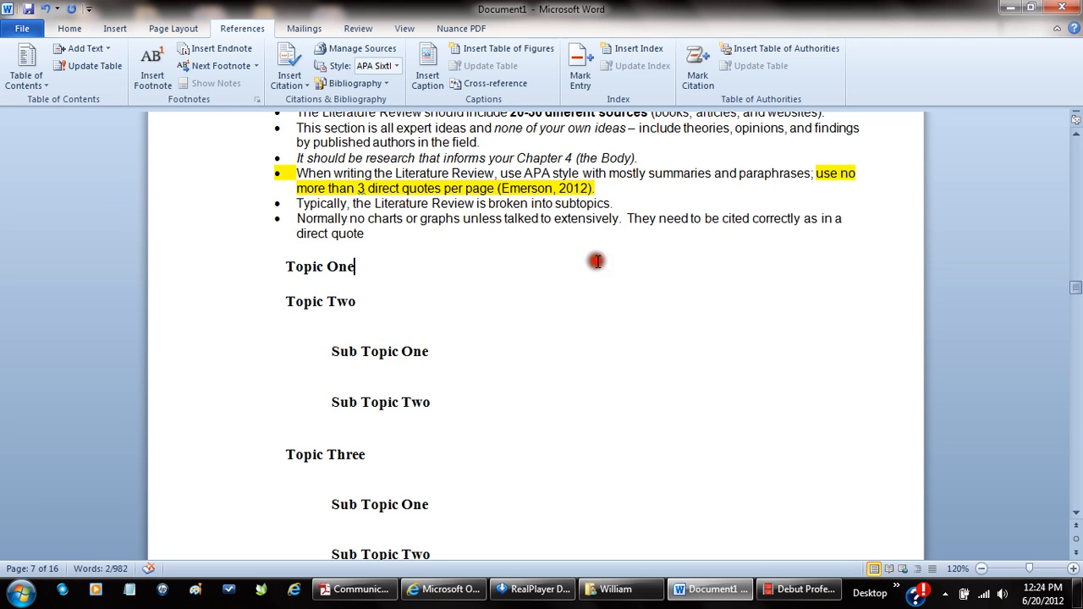
# - Add pages 24-25 to the citation in the highlighted Literature Review bullet
pyautogui.click(556, 188)
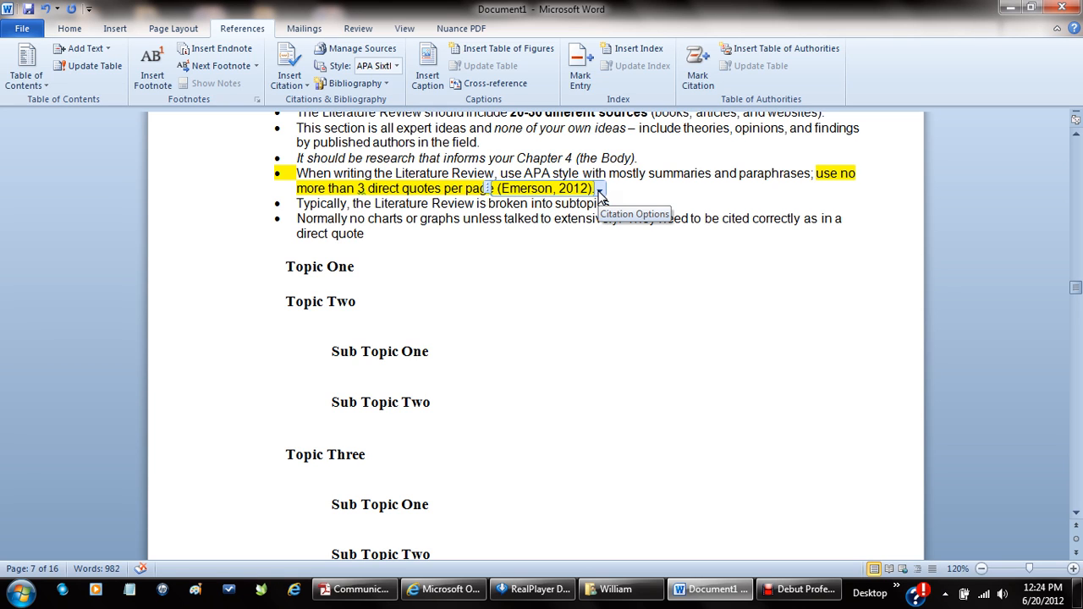
pyautogui.click(600, 190)
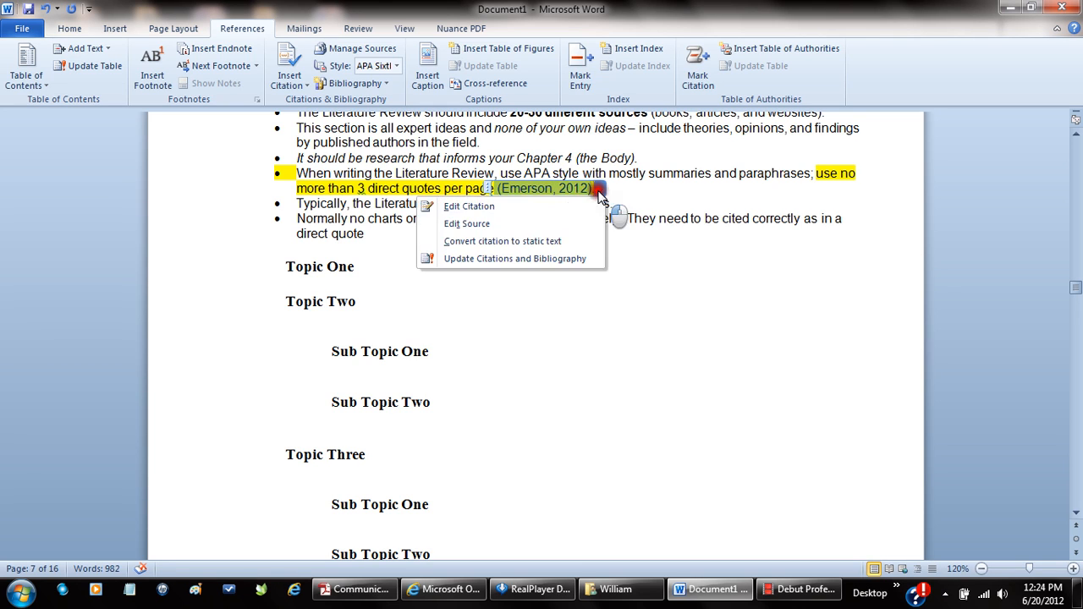
pyautogui.click(494, 208)
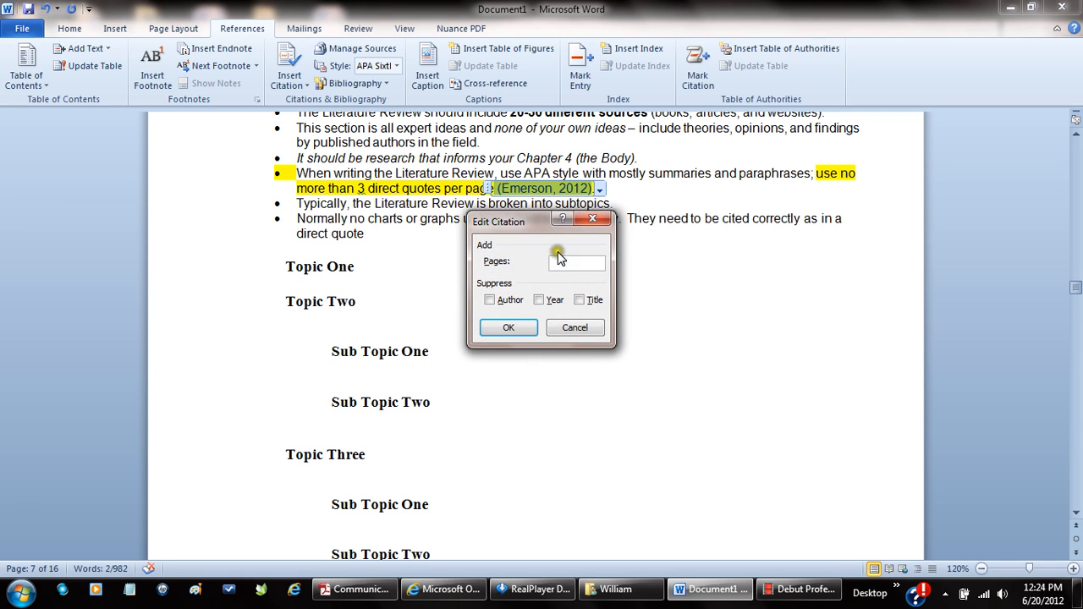
pyautogui.click(573, 259)
pyautogui.click(508, 327)
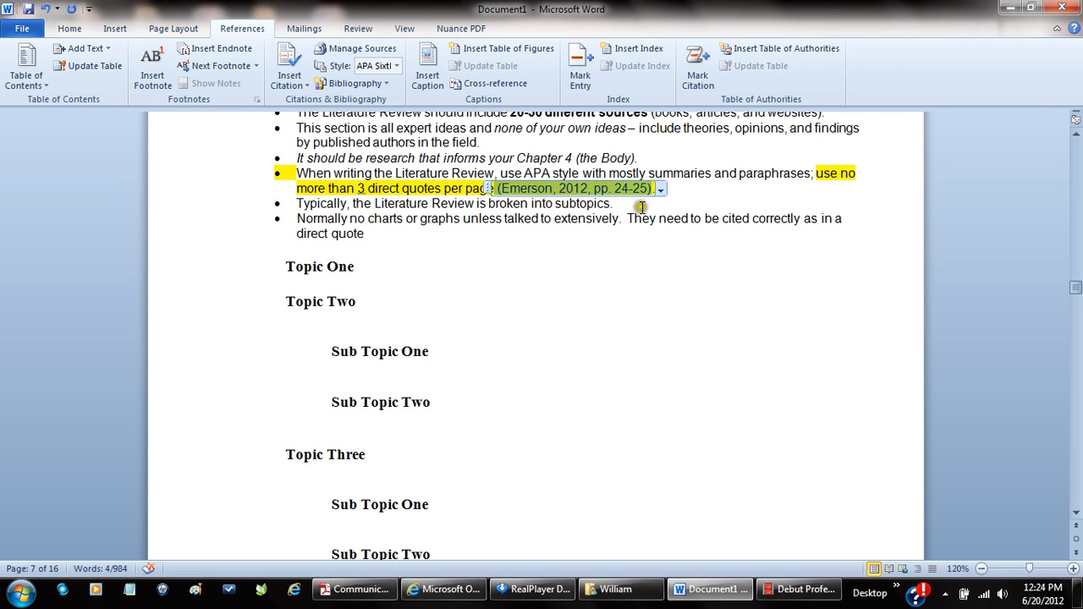
pyautogui.click(680, 198)
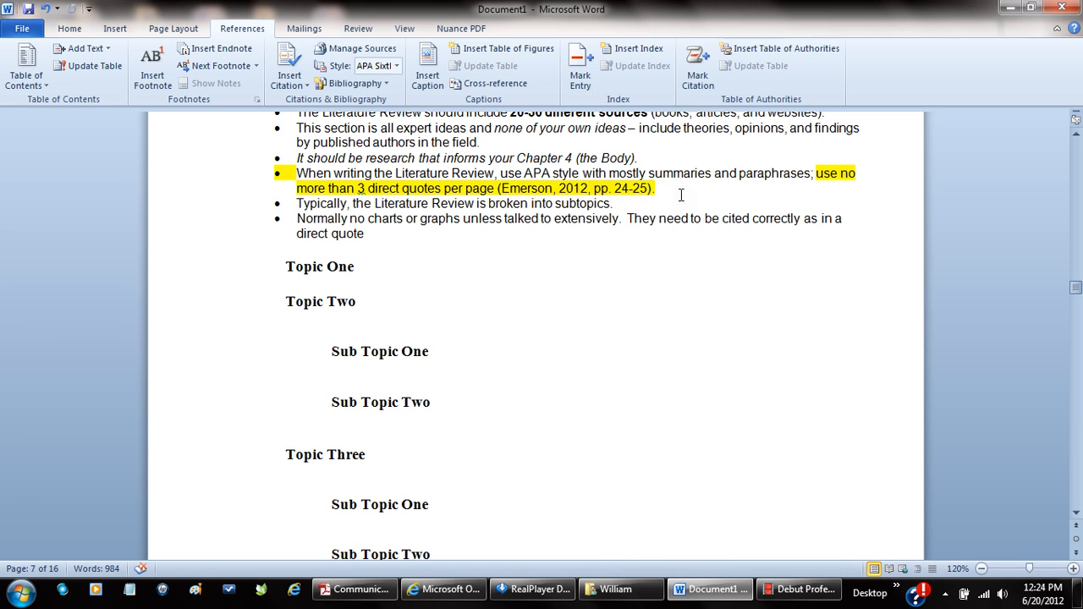
# - Place the insertion point after "direct quote" at the end of the last Literature Review bullet
pyautogui.click(576, 191)
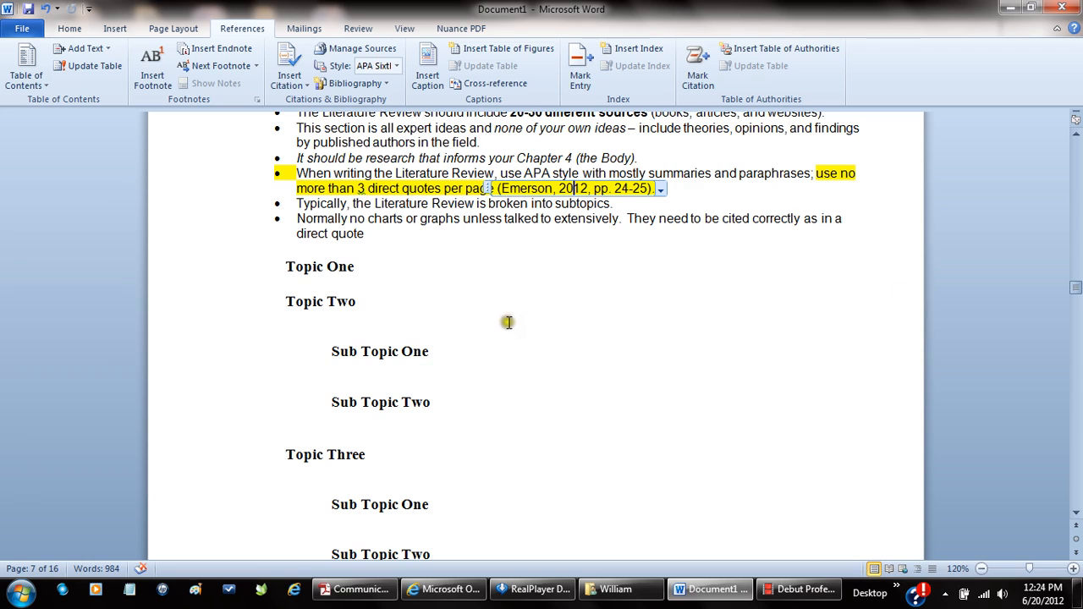
pyautogui.click(369, 236)
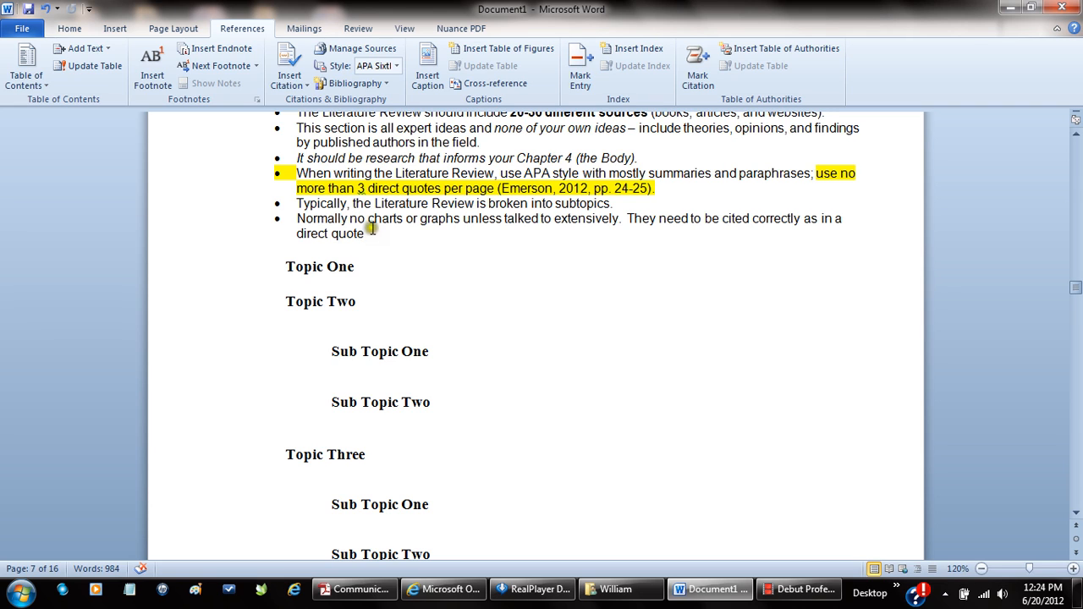
# - Insert the citation for the 2012 source "My great adventure: An American story" after "direct quote" in the last Literature Review bullet
pyautogui.click(292, 61)
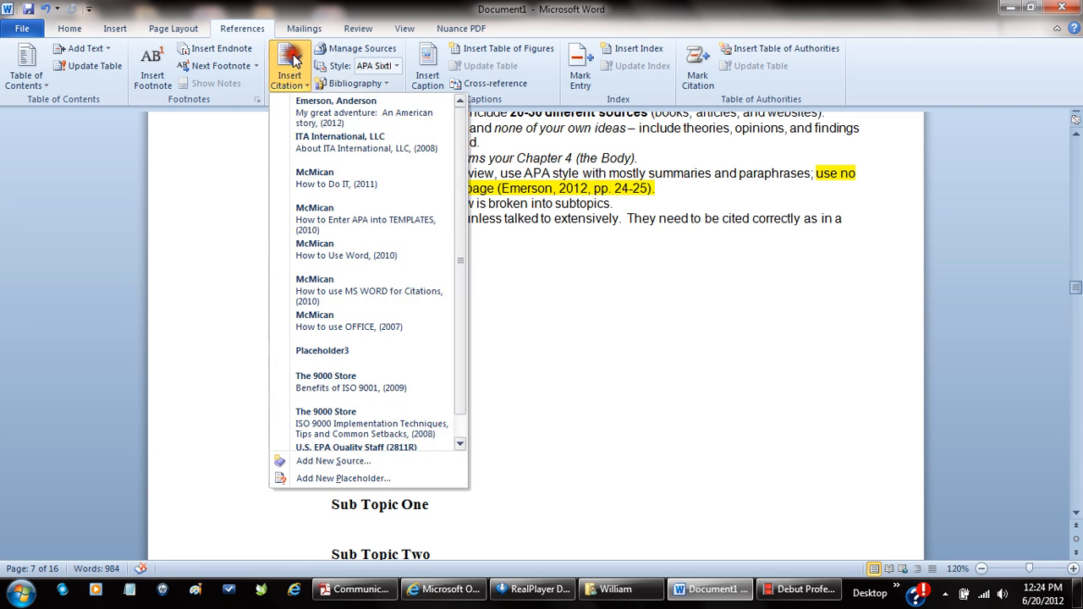
pyautogui.click(313, 120)
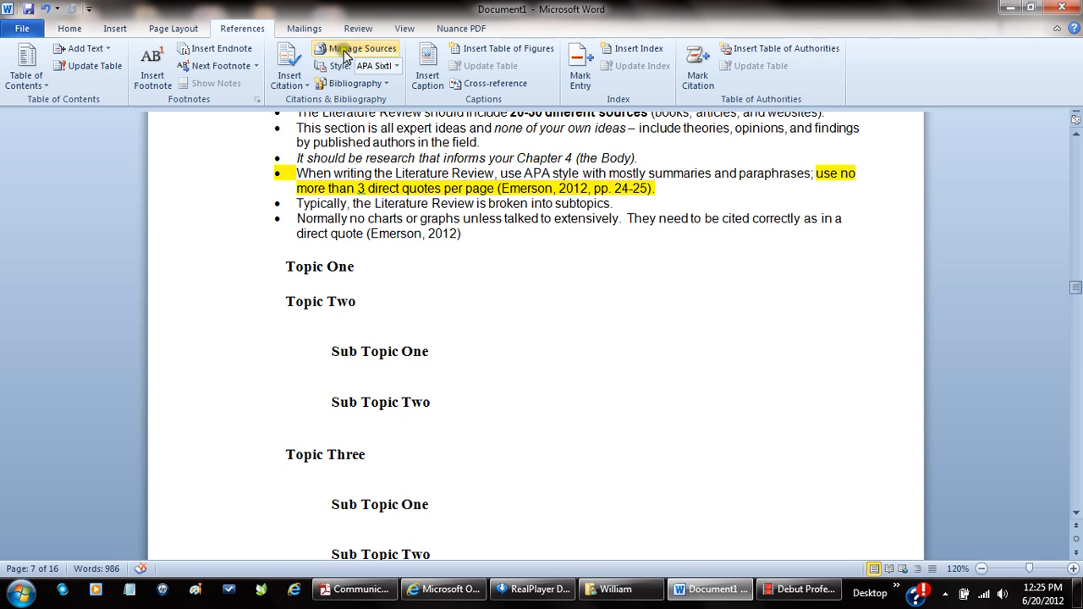
# - Try adding the citation for "How to Enter APA into TEMPLATES" (2010) after the Sub Topic Two heading under Topic Two, and undo it
pyautogui.click(291, 68)
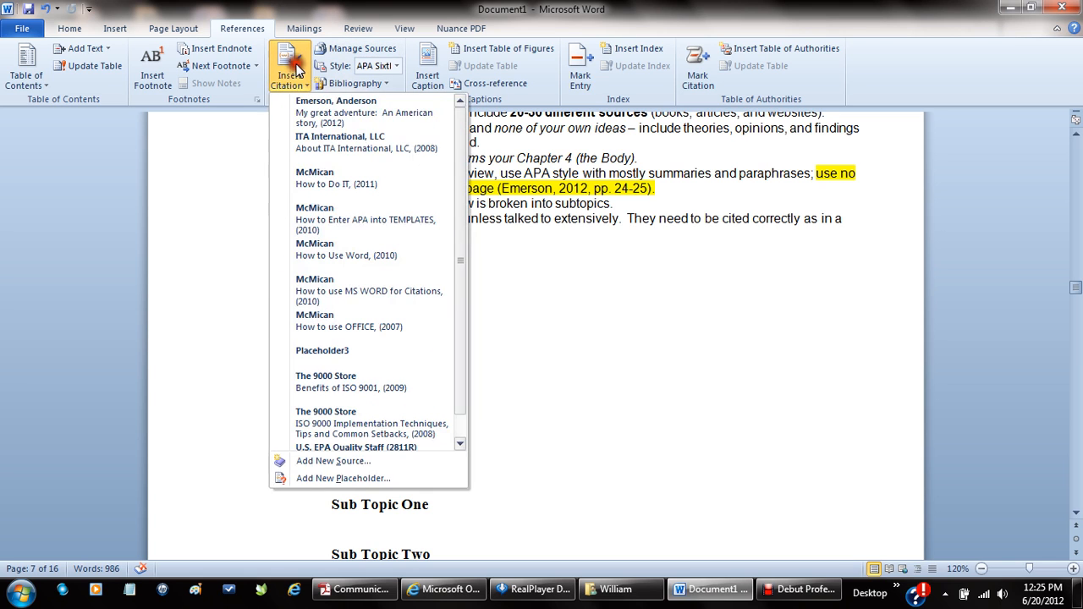
pyautogui.click(338, 208)
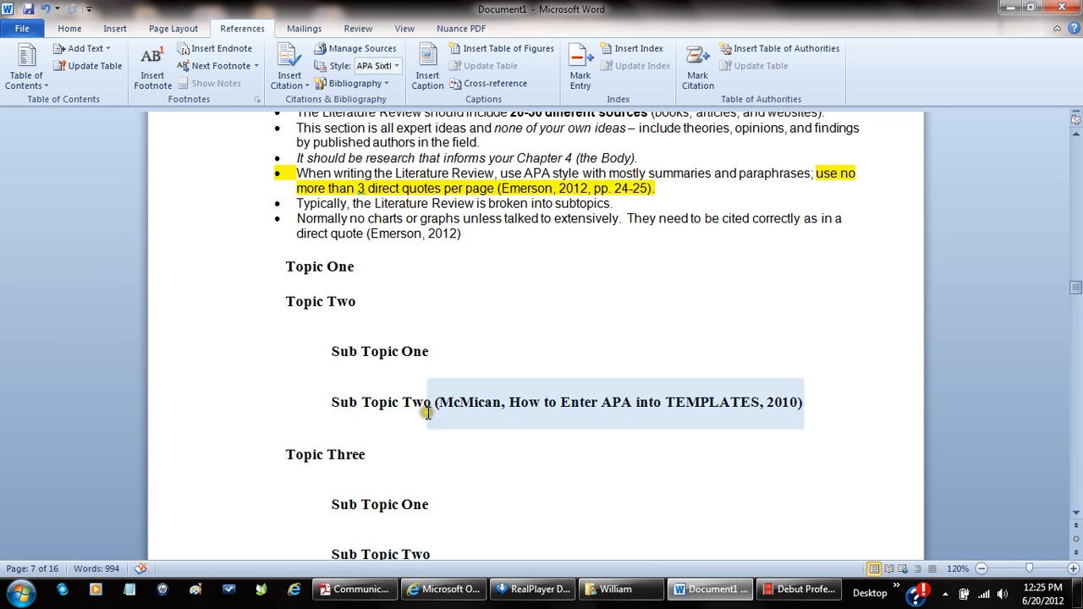
pyautogui.hotkey('ctrl', 'z')
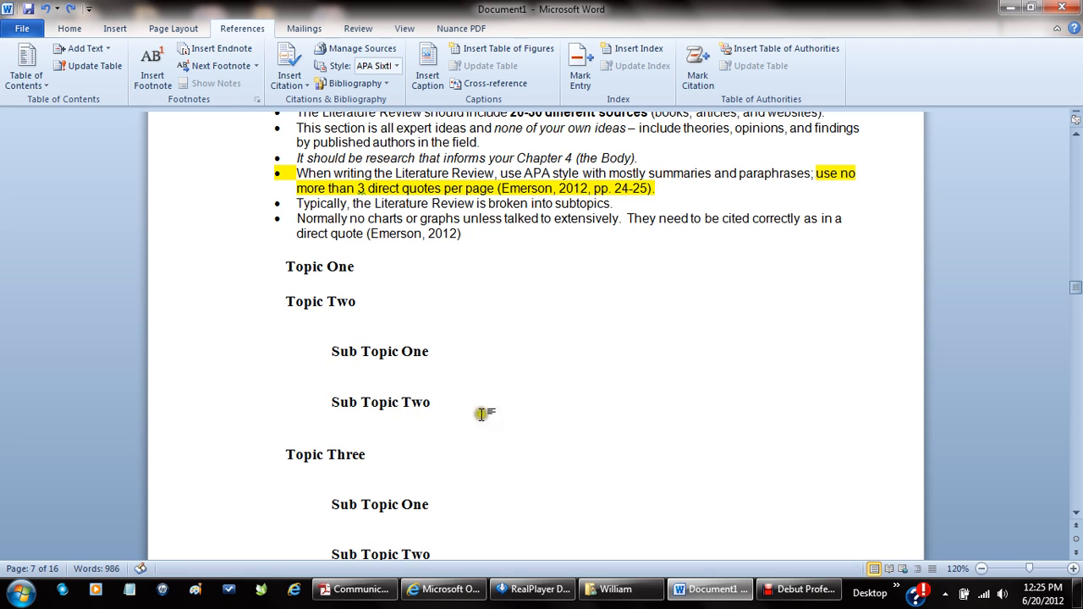
# - Insert the citation for The 9000 Store's "Benefits of ISO 9001" (2009) after "business plan" at the end of the Methodology recommendation
pyautogui.click(1073, 477)
pyautogui.click(1073, 480)
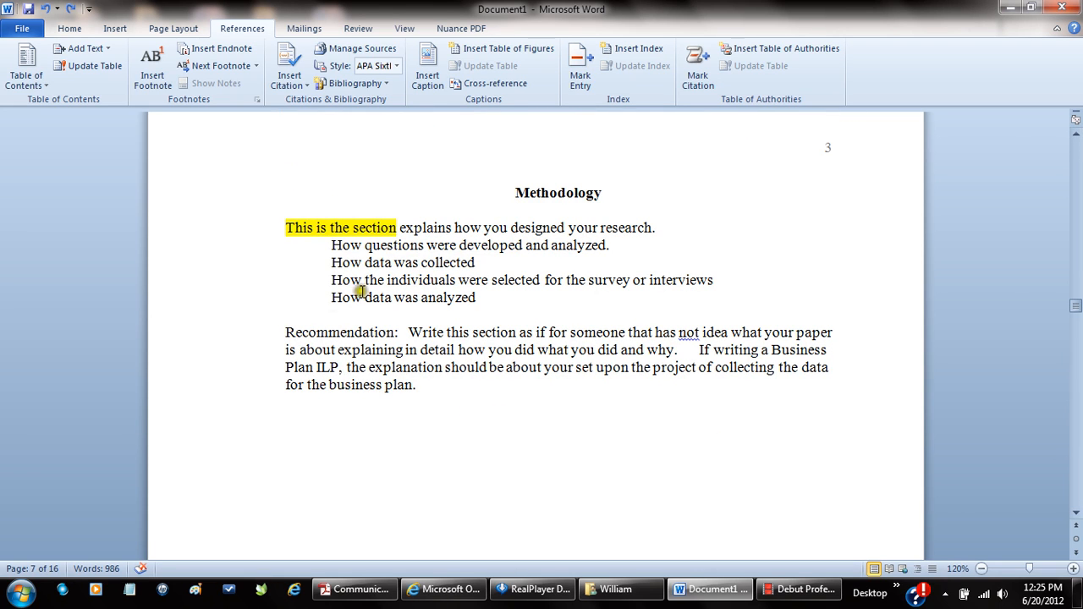
pyautogui.click(413, 386)
pyautogui.click(291, 72)
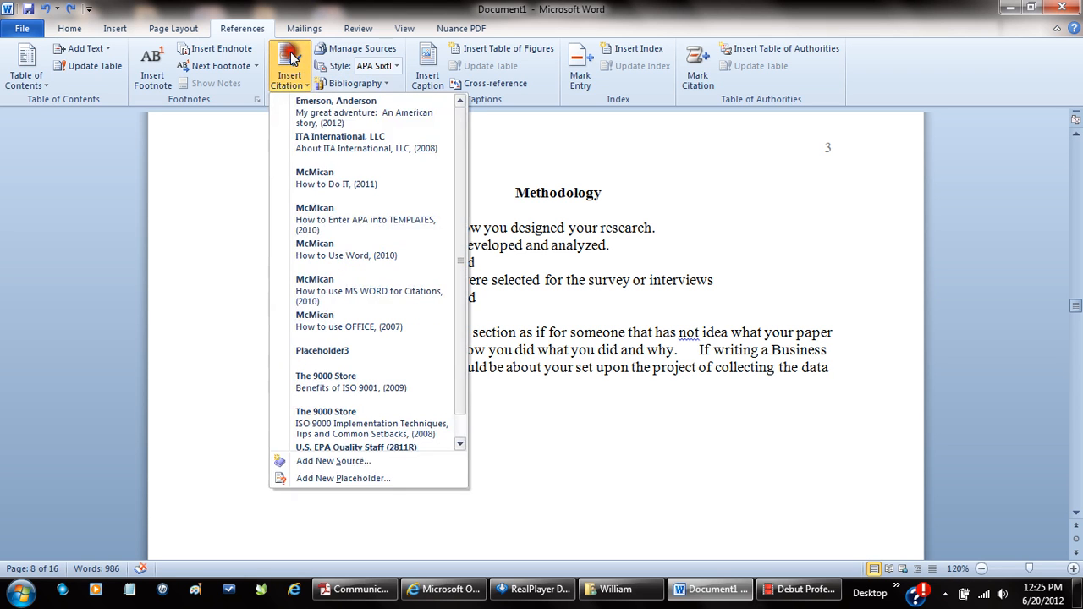
pyautogui.click(324, 381)
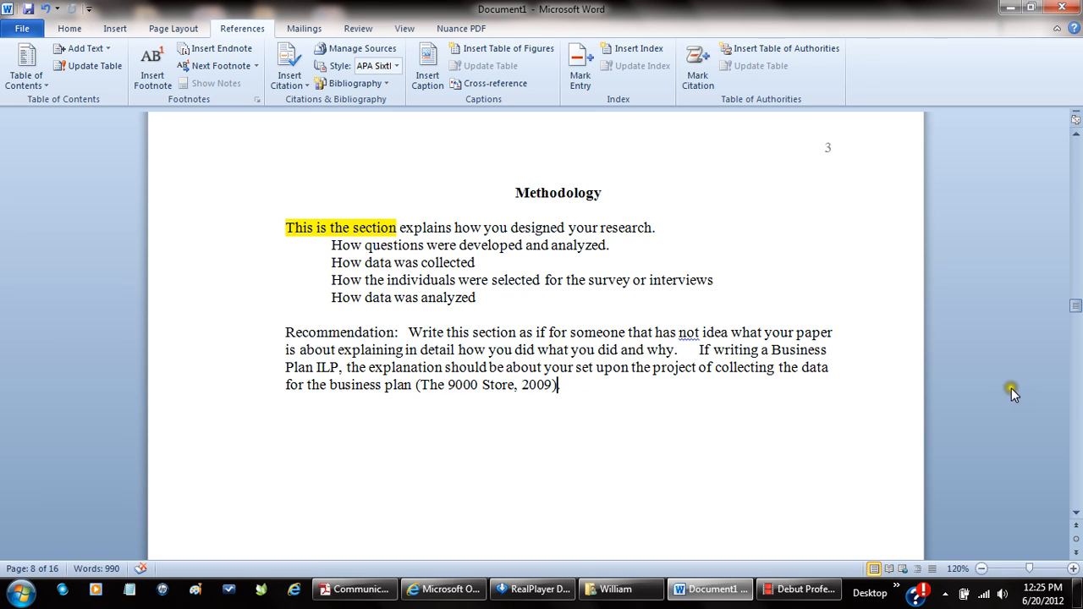
# - Look through the document's closing sections, from the optional figures and tables lists back past the appendix to the bibliography
pyautogui.click(1077, 449)
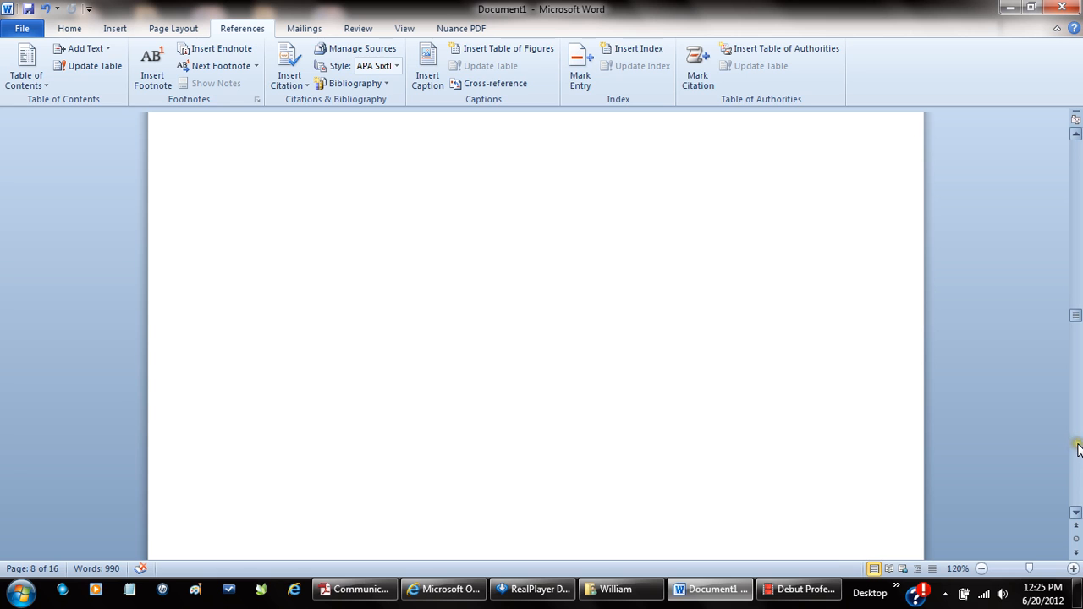
pyautogui.click(1077, 449)
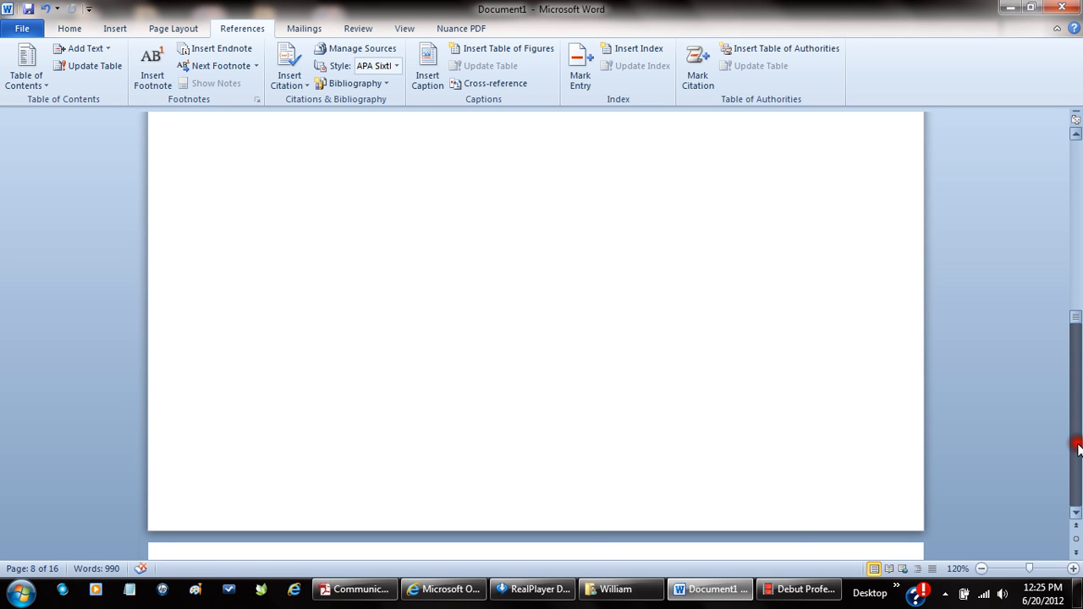
pyautogui.moveTo(1078, 446); pyautogui.dragTo(1078, 476)
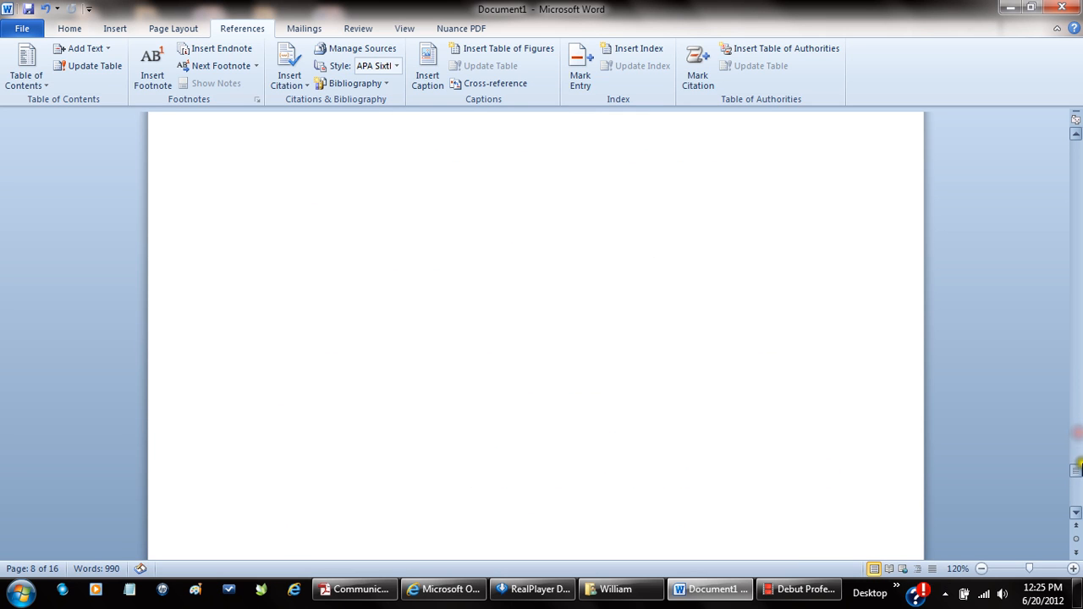
pyautogui.moveTo(1076, 471); pyautogui.dragTo(1077, 497)
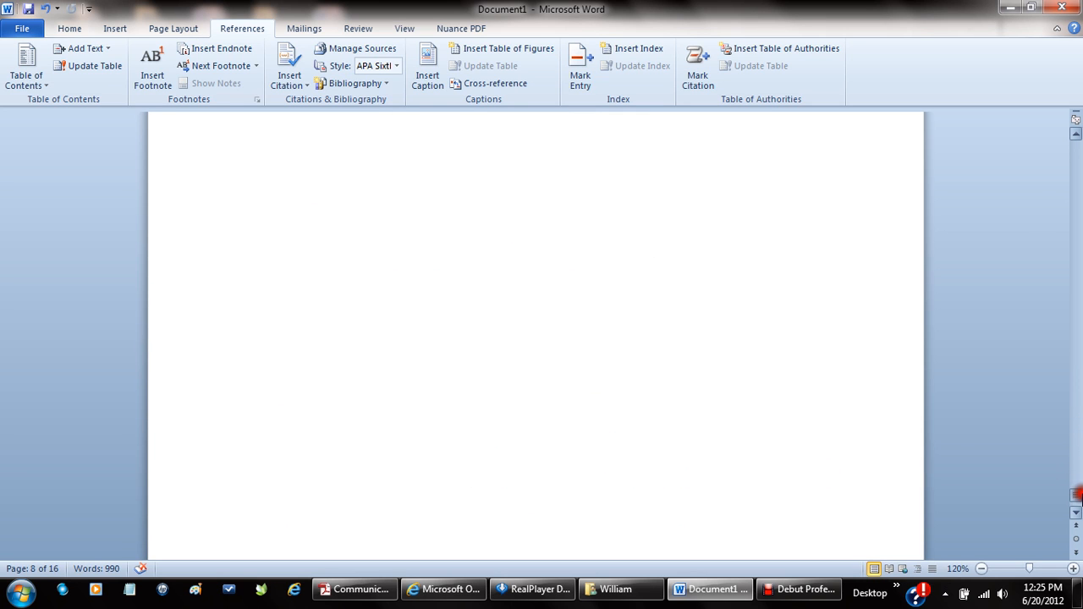
pyautogui.click(1078, 412)
pyautogui.click(1079, 412)
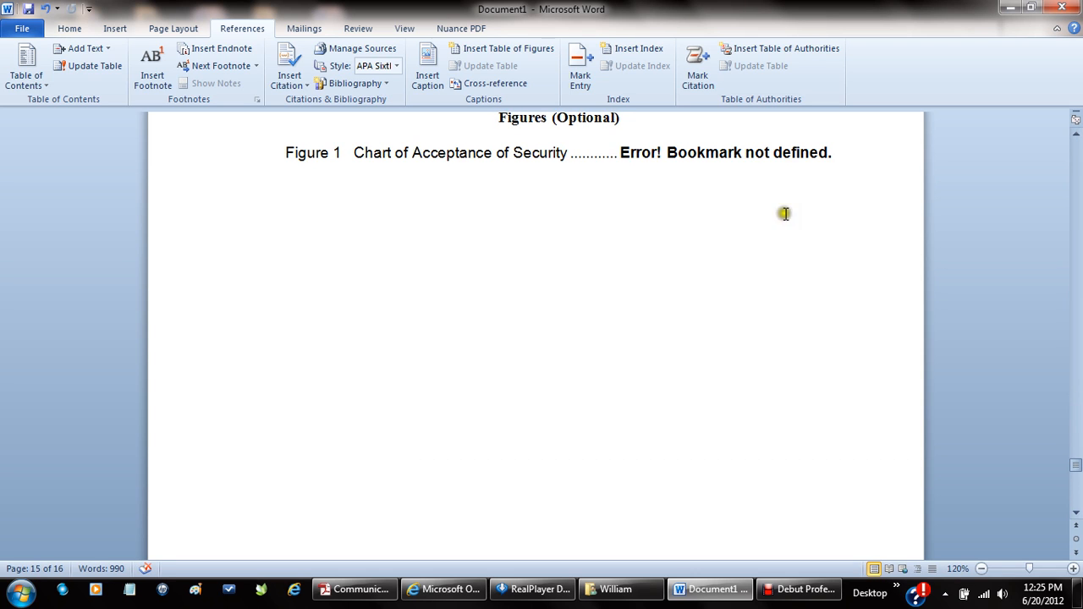
pyautogui.moveTo(832, 155); pyautogui.dragTo(248, 150)
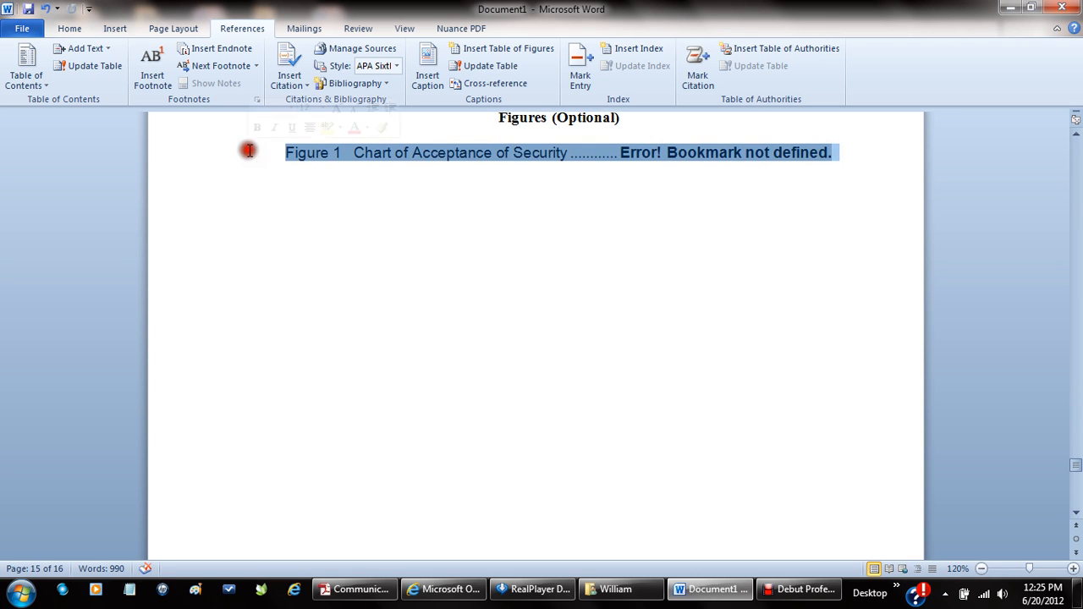
pyautogui.click(1075, 182)
pyautogui.click(1075, 183)
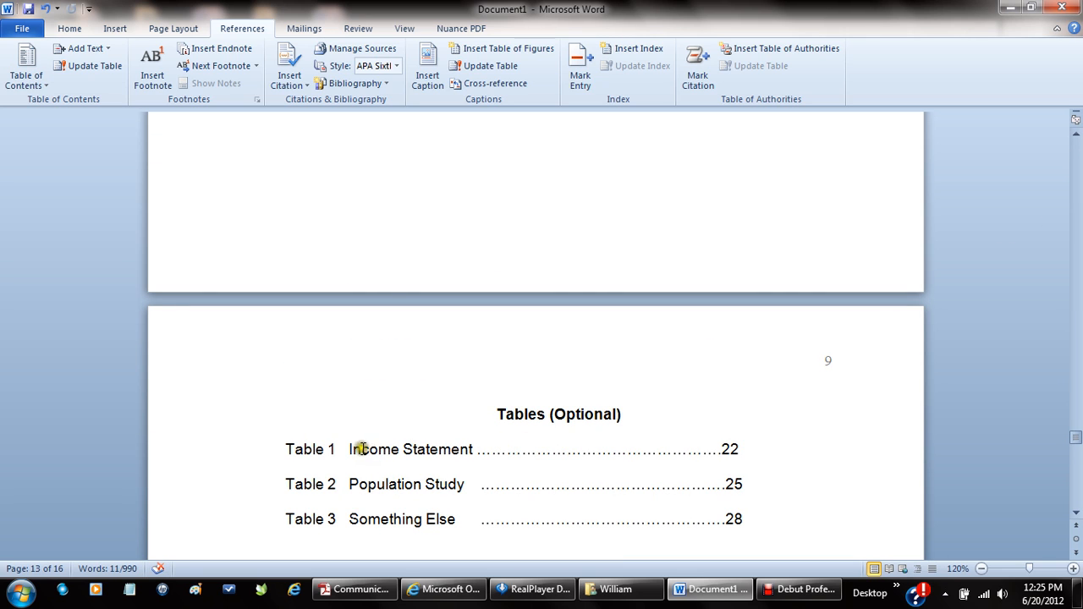
pyautogui.click(1076, 215)
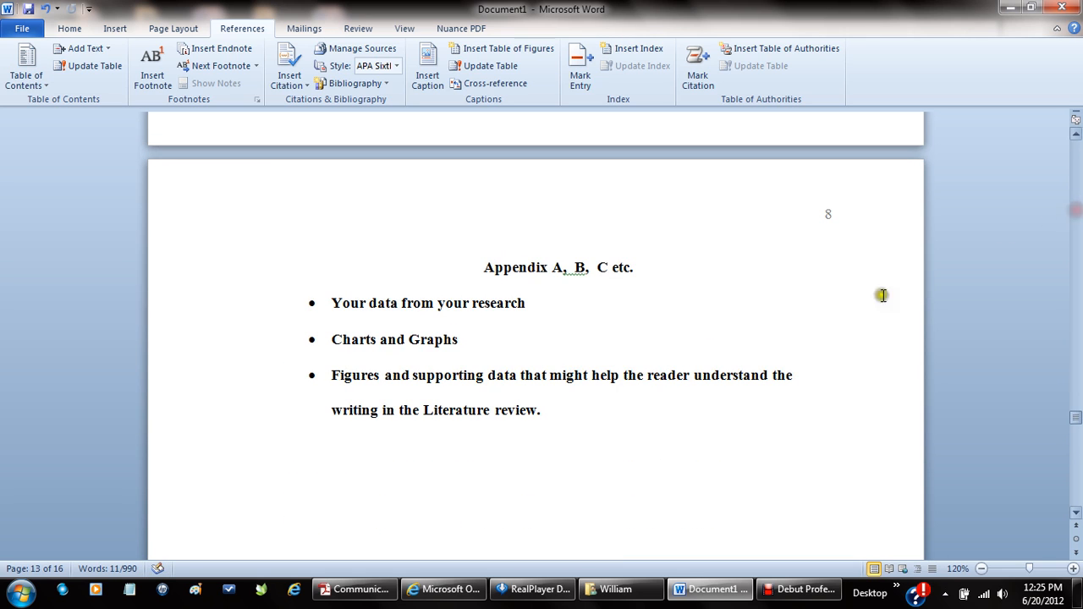
pyautogui.click(1074, 152)
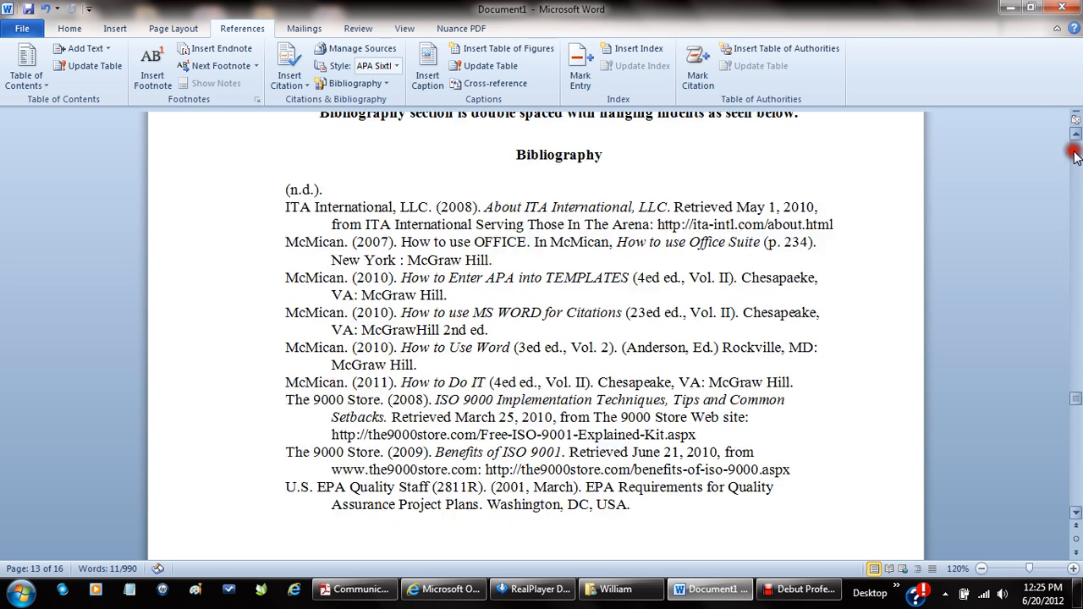
# - Convert the existing bibliography to static text
pyautogui.click(834, 359)
pyautogui.moveTo(633, 505); pyautogui.dragTo(266, 411)
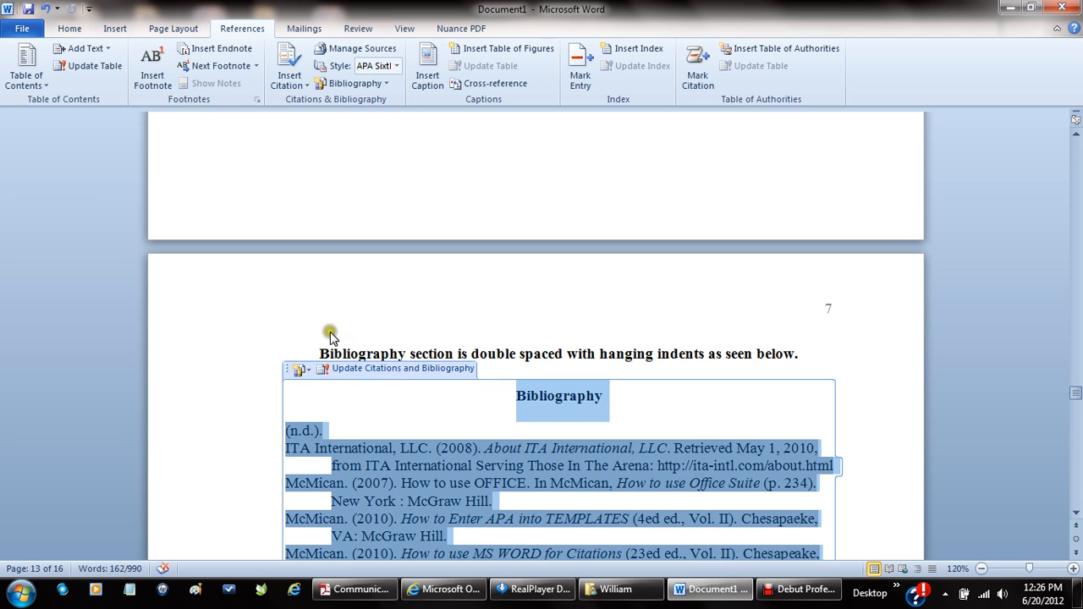
pyautogui.click(303, 372)
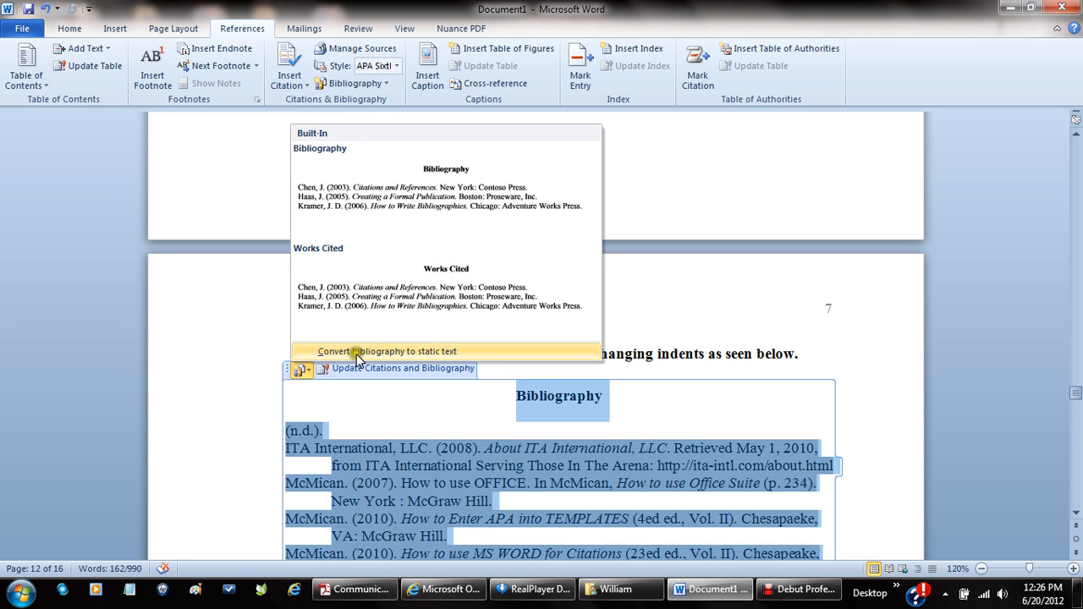
pyautogui.click(340, 376)
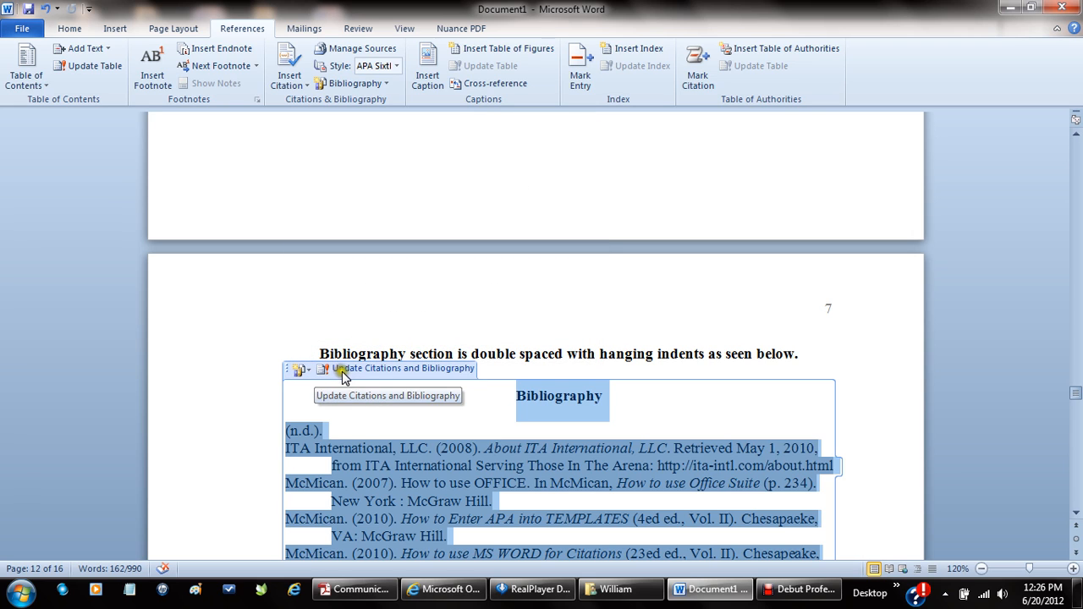
pyautogui.click(298, 370)
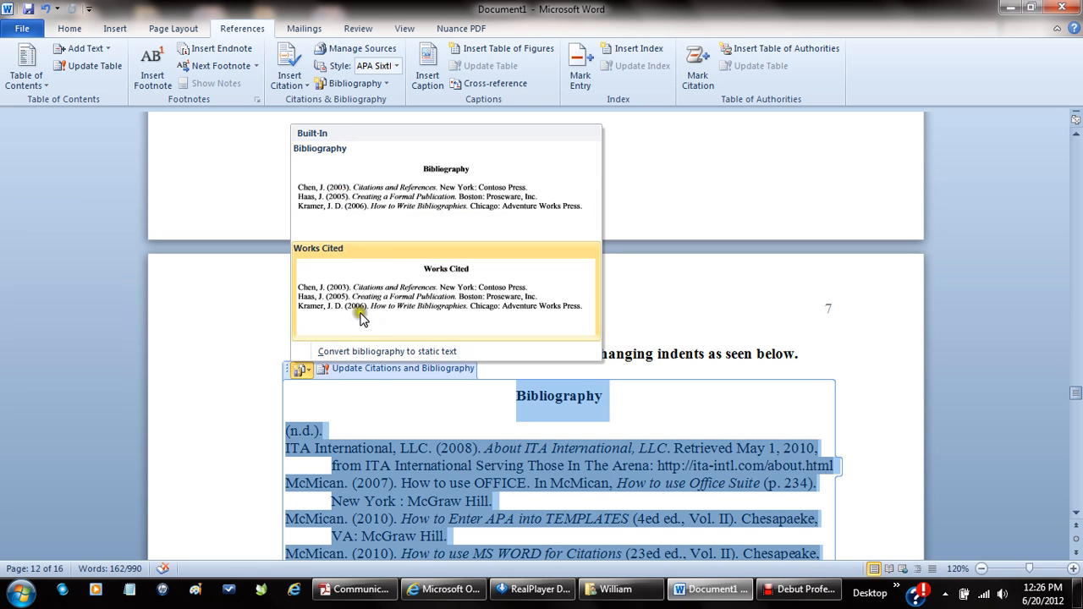
pyautogui.click(356, 352)
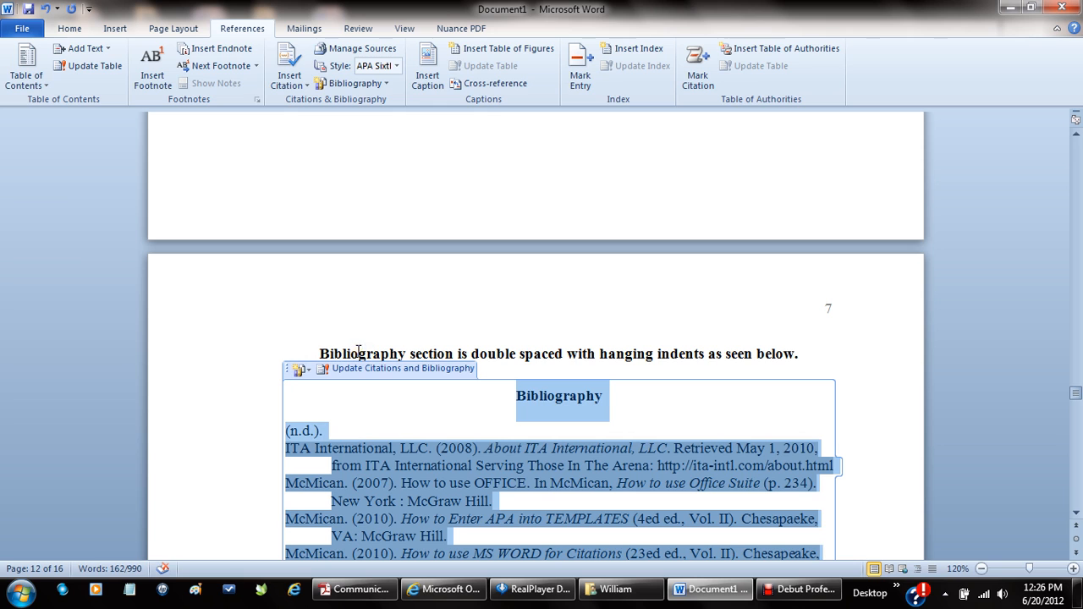
pyautogui.click(297, 370)
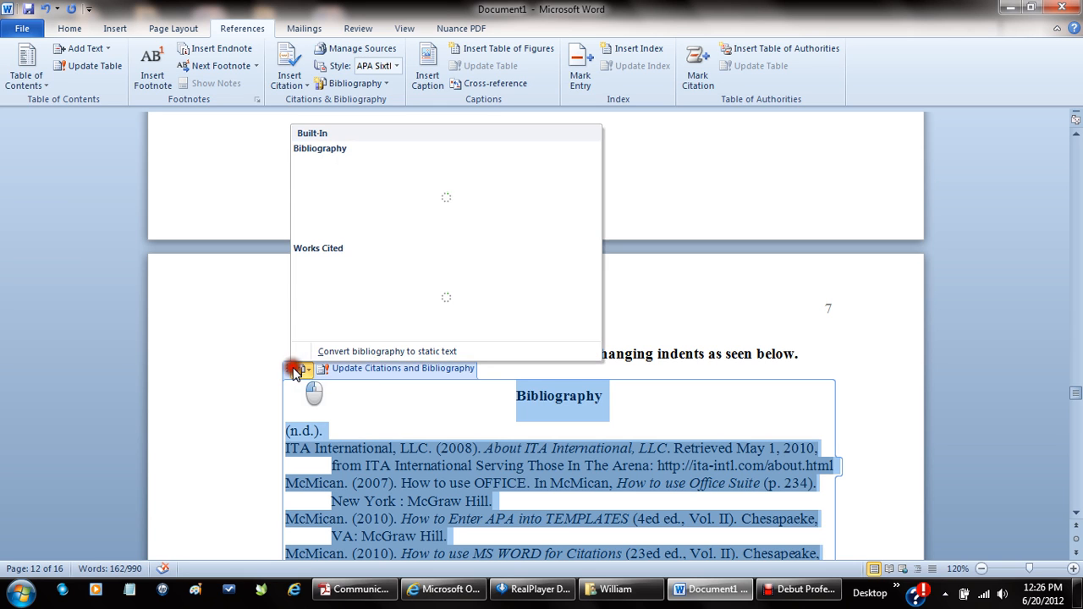
pyautogui.click(291, 358)
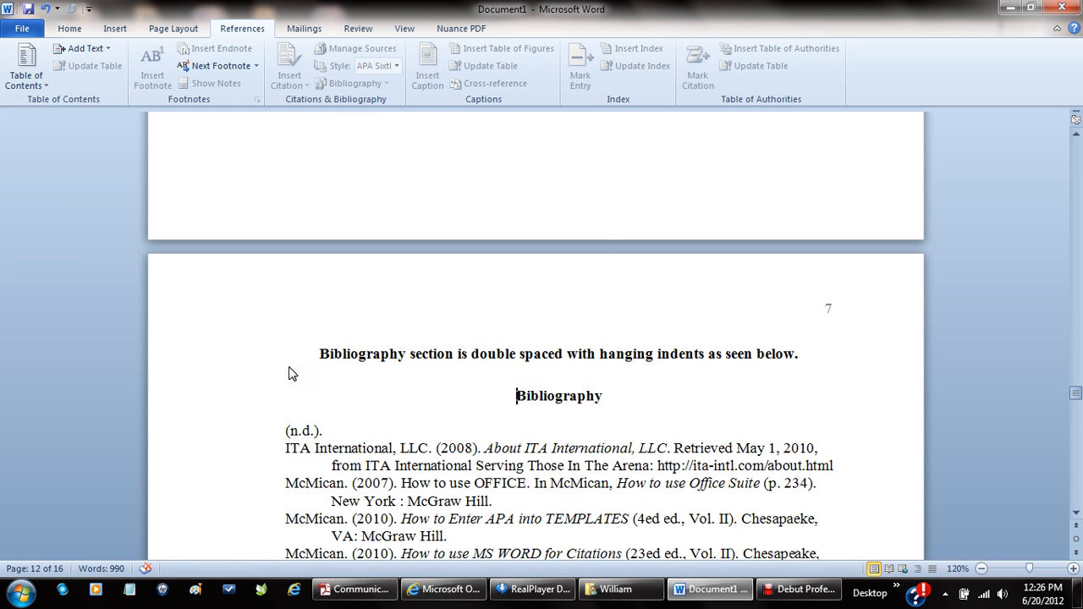
# - Delete the old bibliography's heading and all its entries
pyautogui.moveTo(297, 387); pyautogui.dragTo(684, 229)
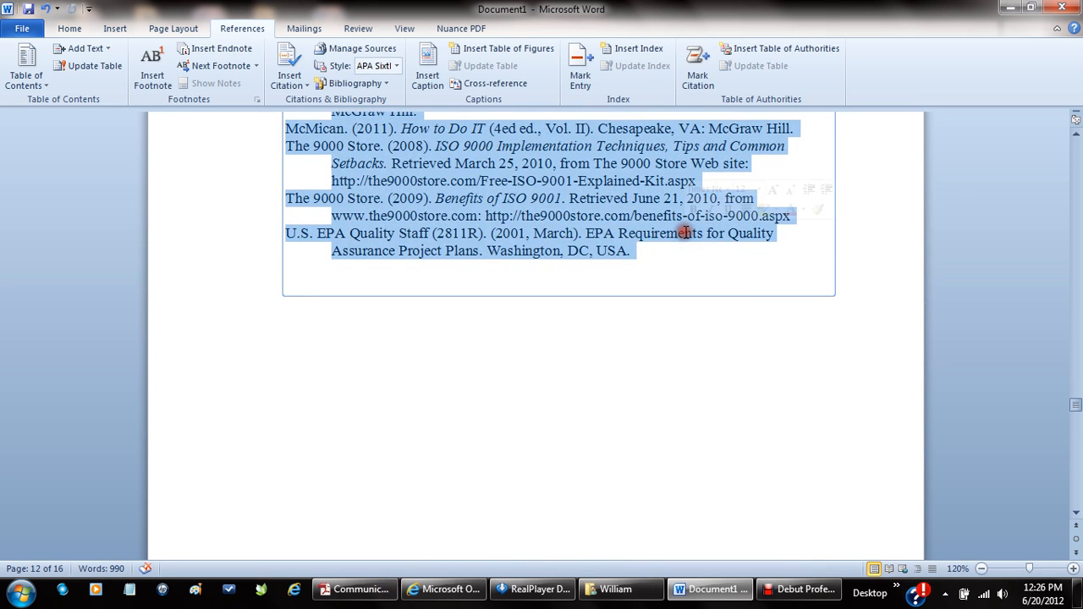
pyautogui.press('Delete')
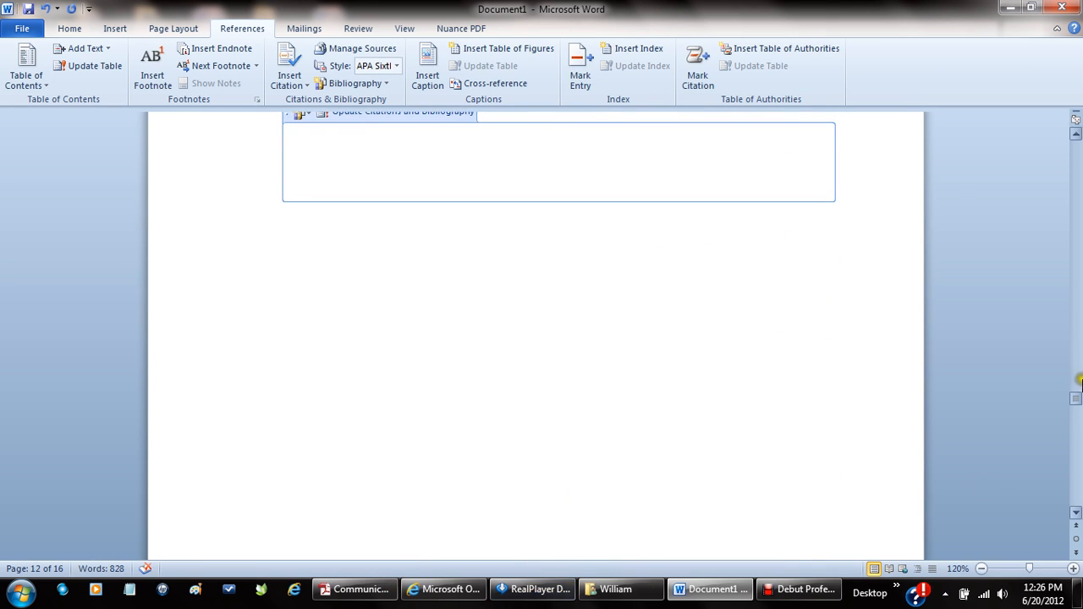
pyautogui.click(1075, 194)
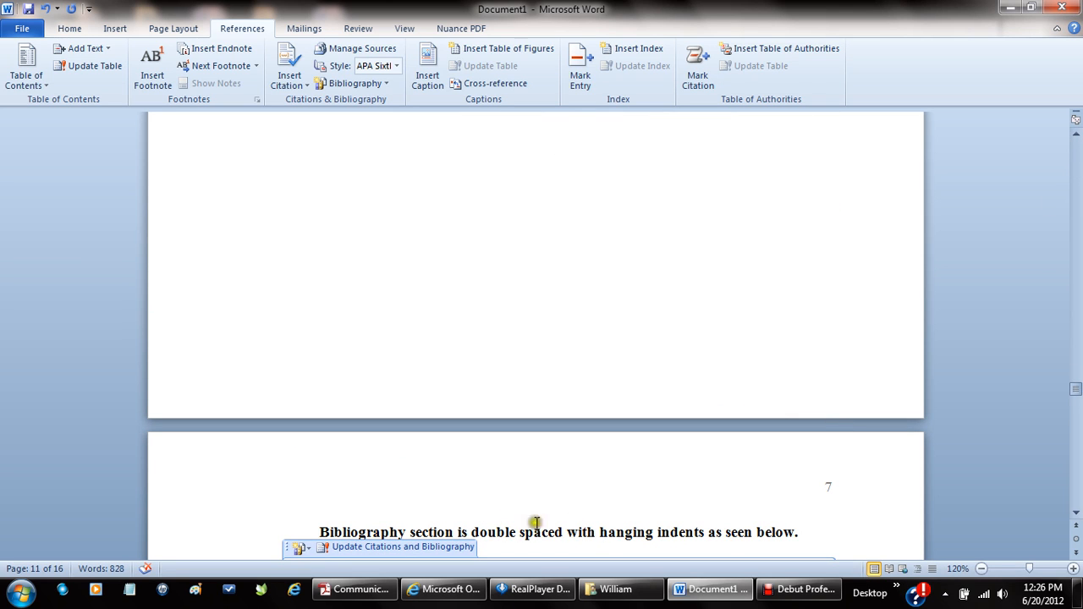
pyautogui.click(1077, 480)
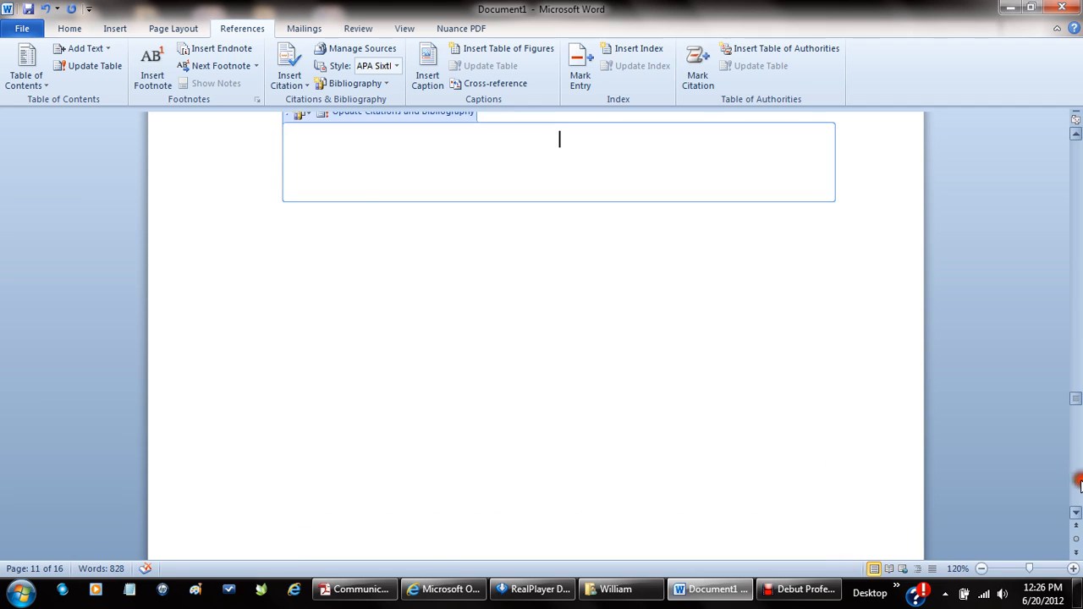
# - Insert a new built-in Bibliography below the emptied bibliography block on page 12
pyautogui.click(349, 192)
pyautogui.click(389, 265)
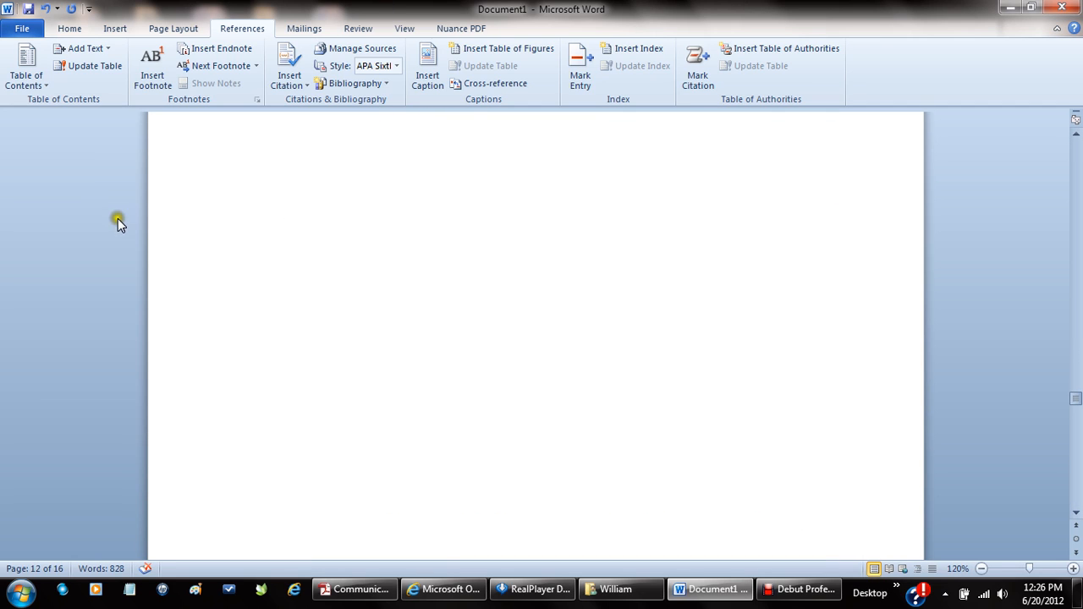
pyautogui.click(258, 31)
pyautogui.click(353, 85)
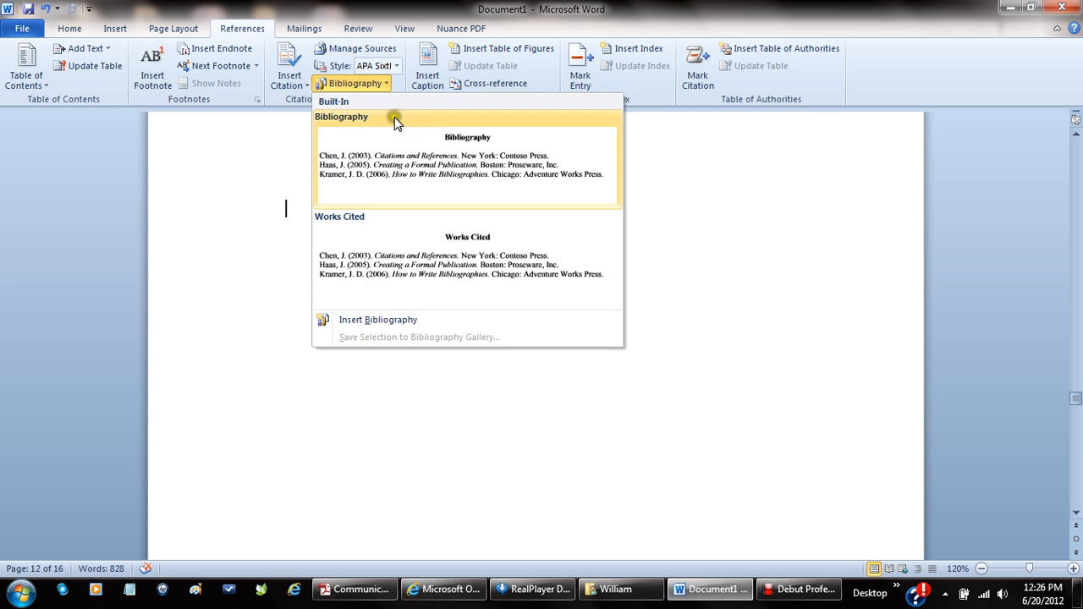
pyautogui.click(440, 173)
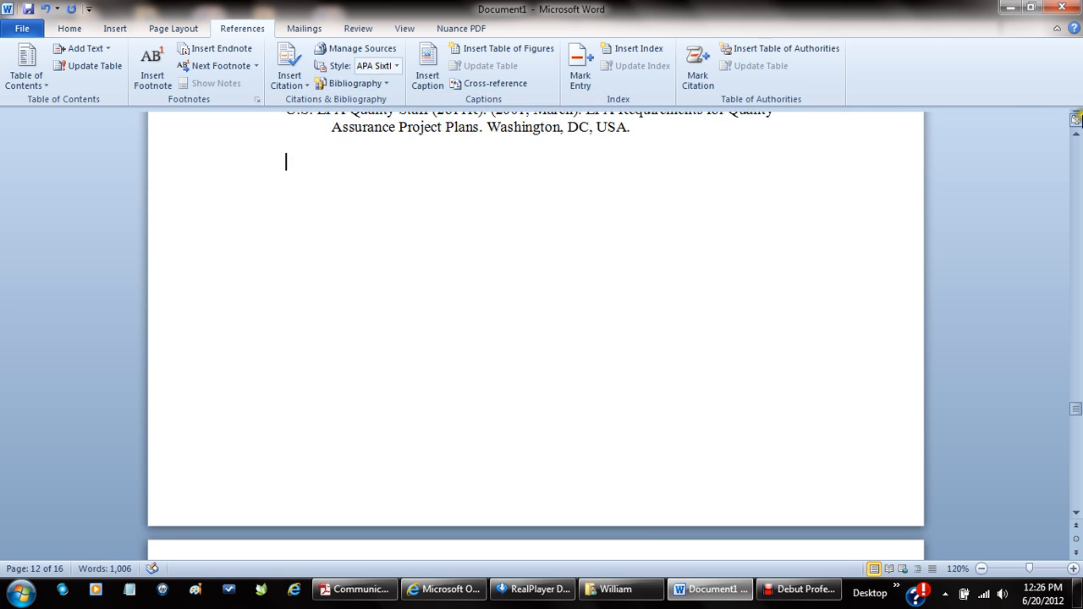
# - Delete the stray "(n.d.)." entry at the start of the new bibliography
pyautogui.scroll(4, 1076, 135)
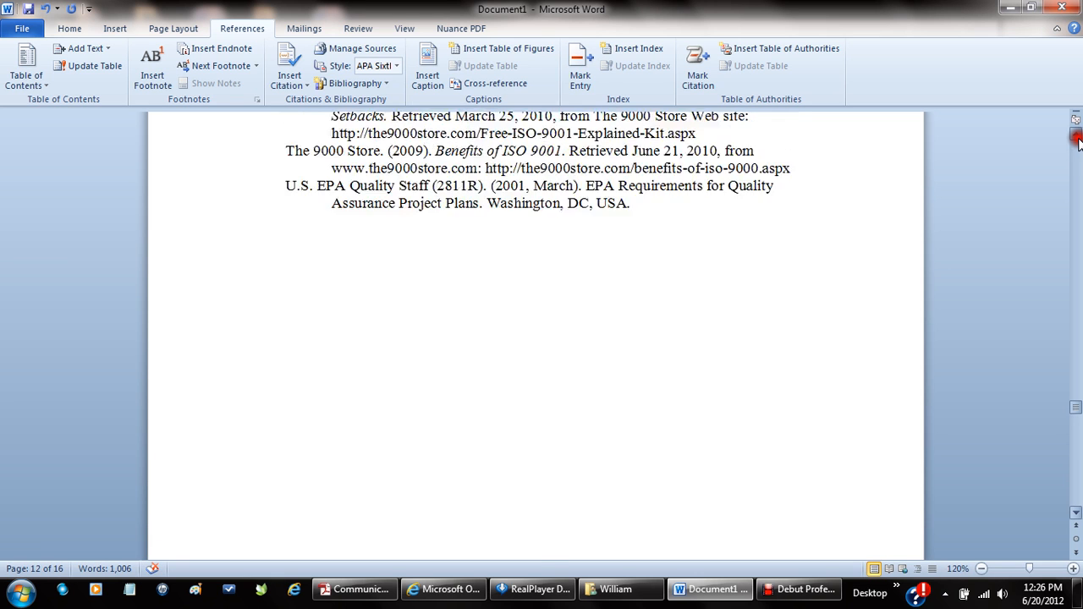
pyautogui.scroll(5, 1077, 135)
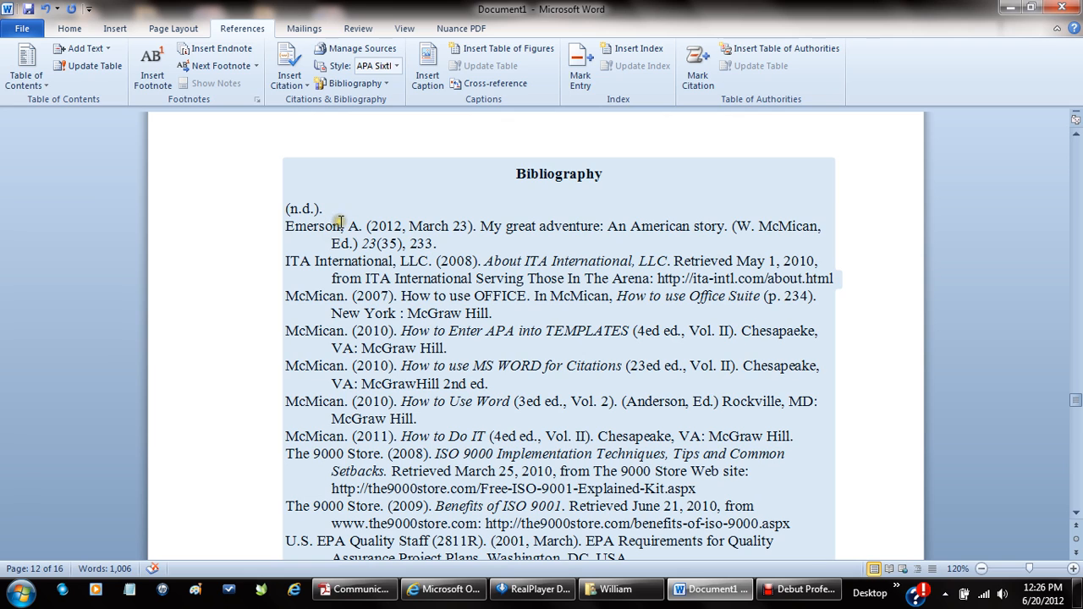
pyautogui.click(325, 212)
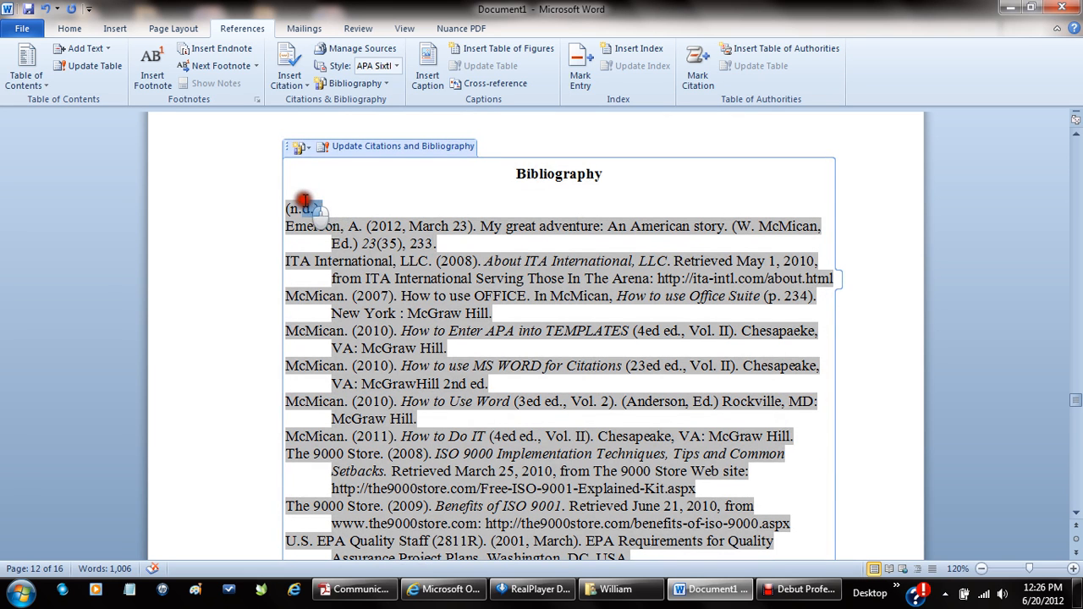
pyautogui.moveTo(325, 209); pyautogui.dragTo(277, 207)
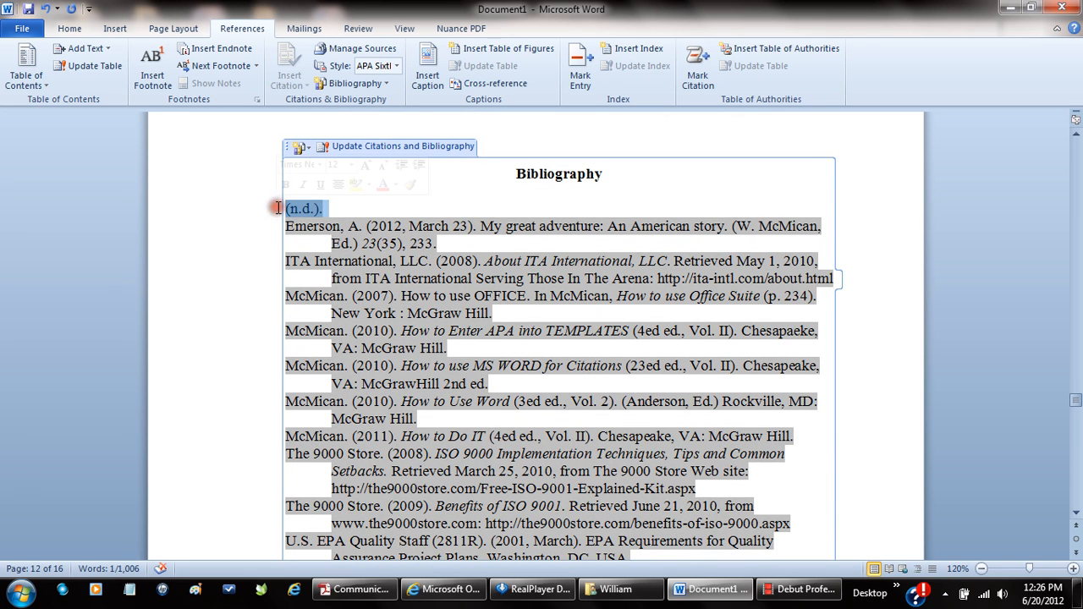
pyautogui.press('Delete')
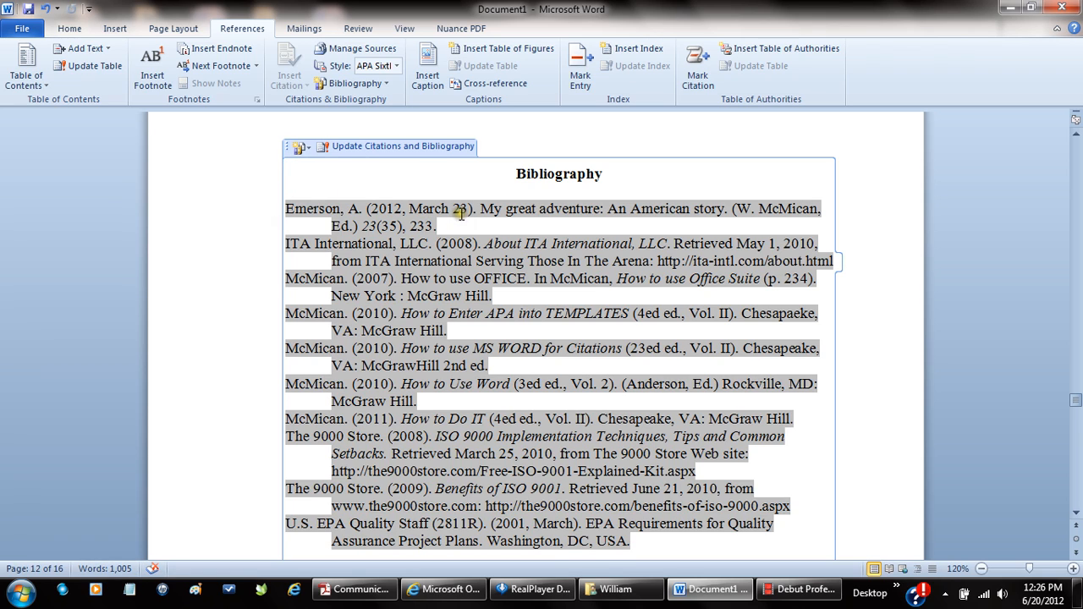
# - Examine the first bibliography entry's APA elements: author initial, editor, volume, issue and page number
pyautogui.click(357, 210)
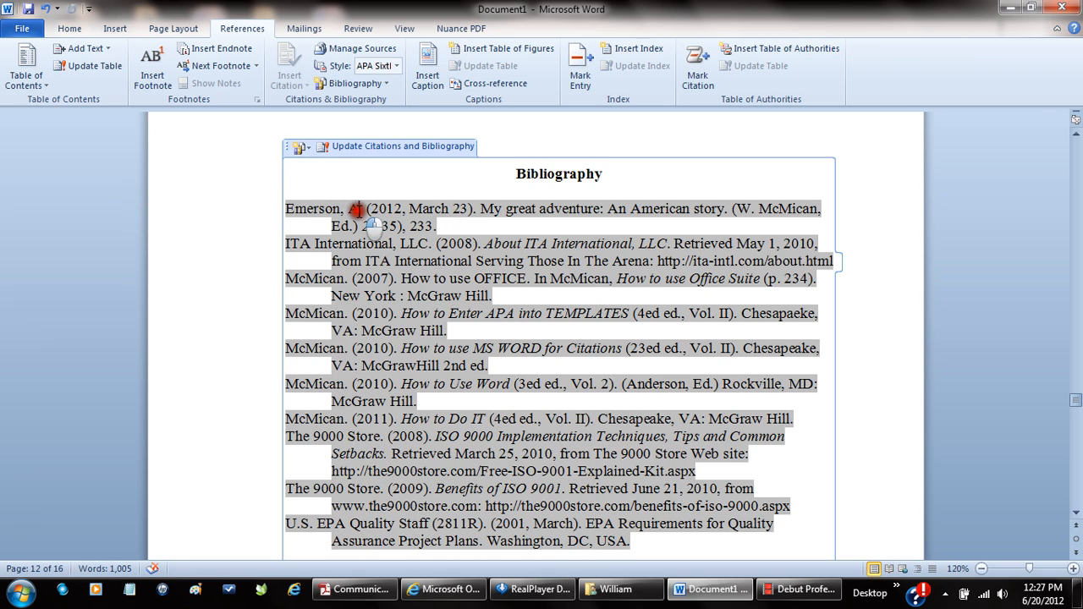
pyautogui.doubleClick(357, 210)
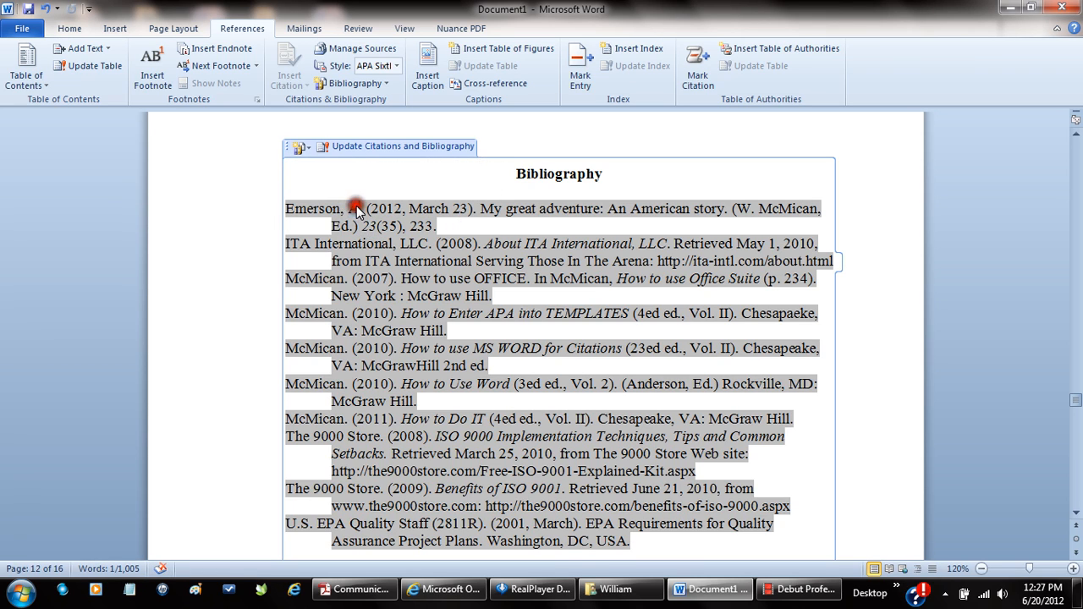
pyautogui.click(350, 207)
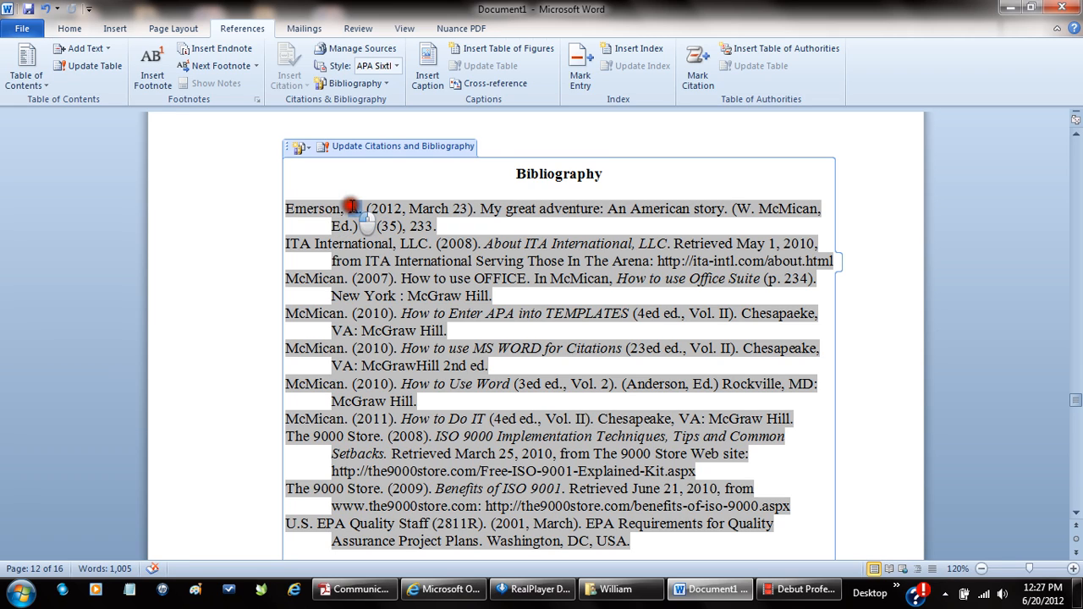
pyautogui.doubleClick(352, 208)
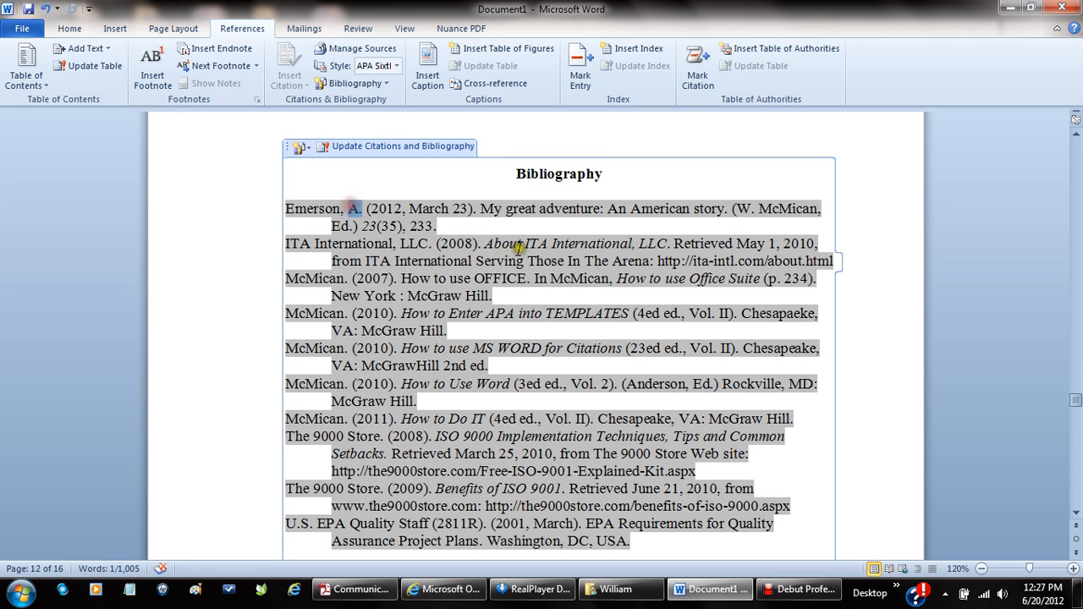
pyautogui.click(753, 213)
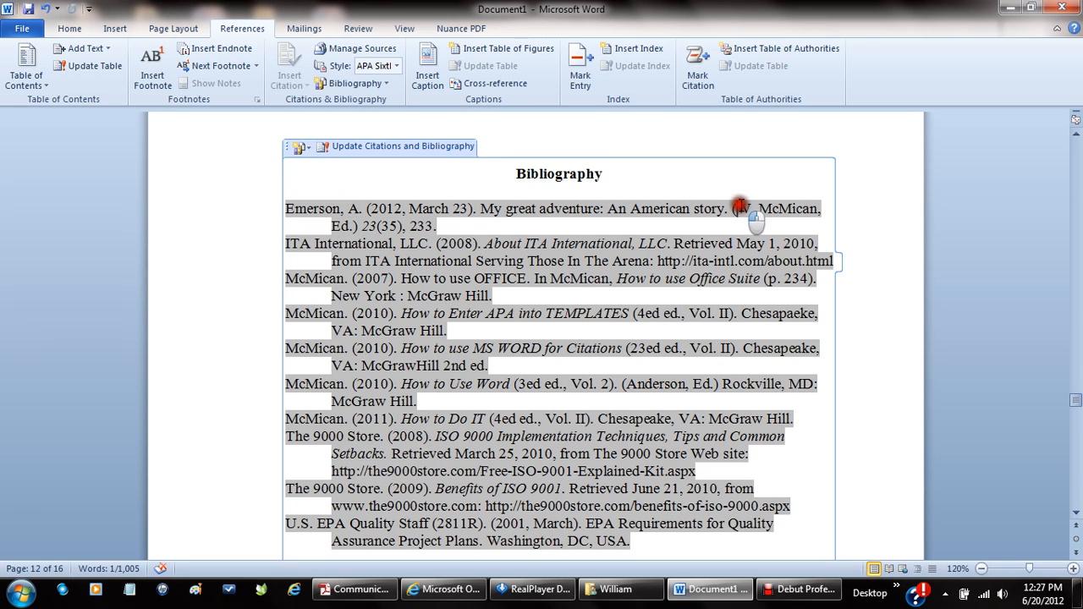
pyautogui.click(796, 208)
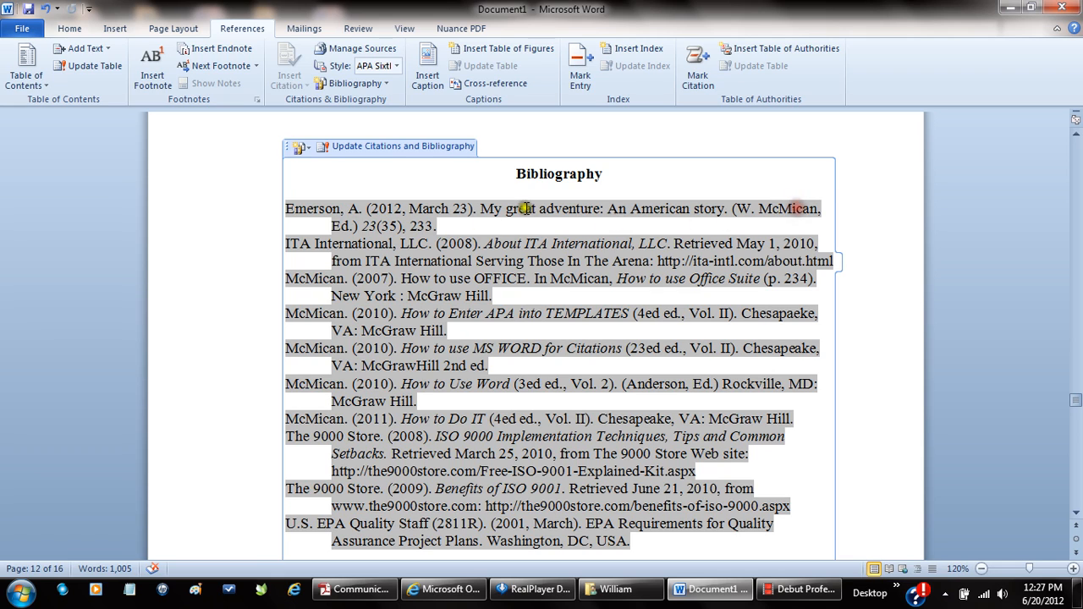
pyautogui.click(368, 223)
pyautogui.click(371, 227)
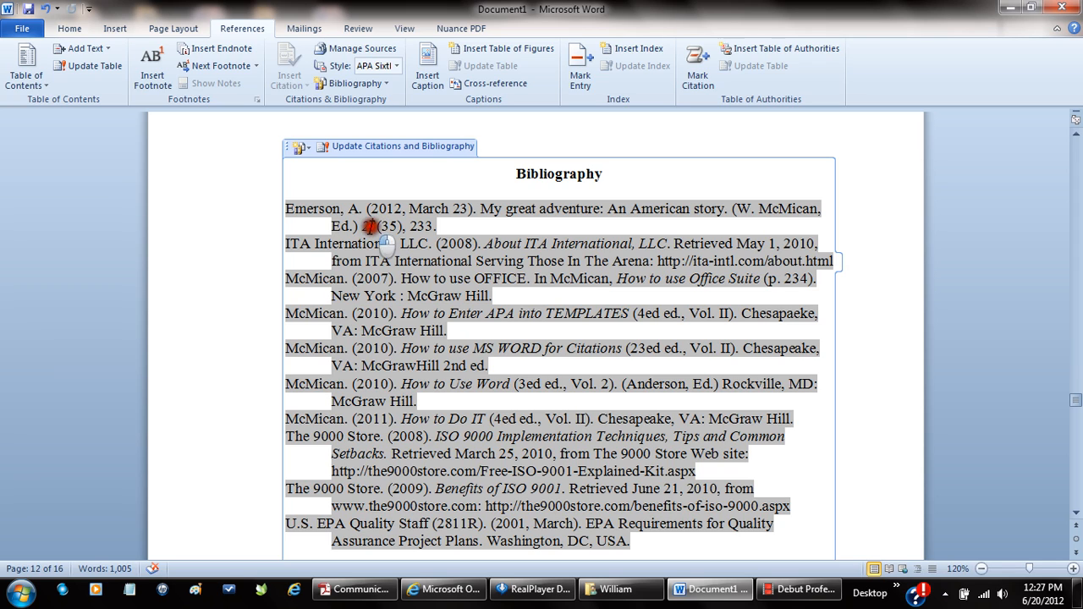
pyautogui.click(391, 225)
pyautogui.moveTo(434, 225); pyautogui.dragTo(415, 226)
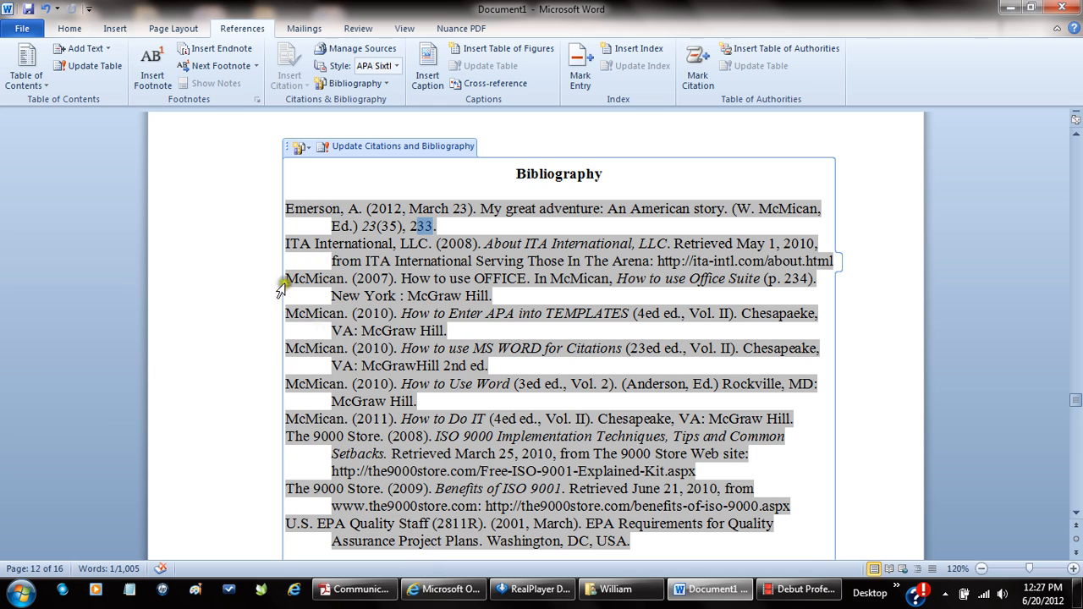
# - Format all bibliography entries with a hanging indent and double line spacing
pyautogui.moveTo(287, 210); pyautogui.dragTo(623, 350)
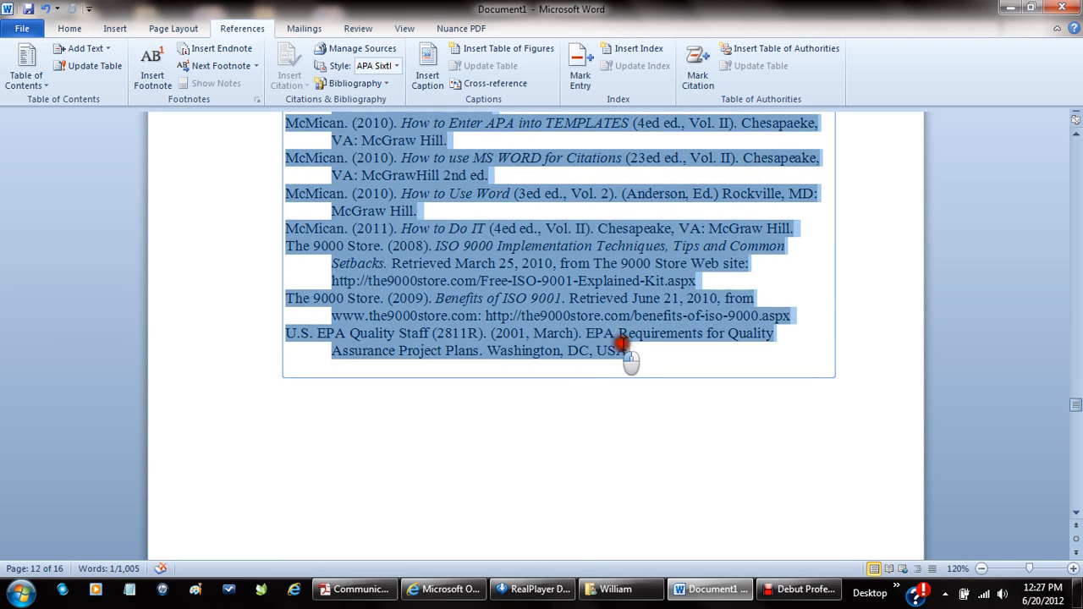
pyautogui.rightClick(616, 292)
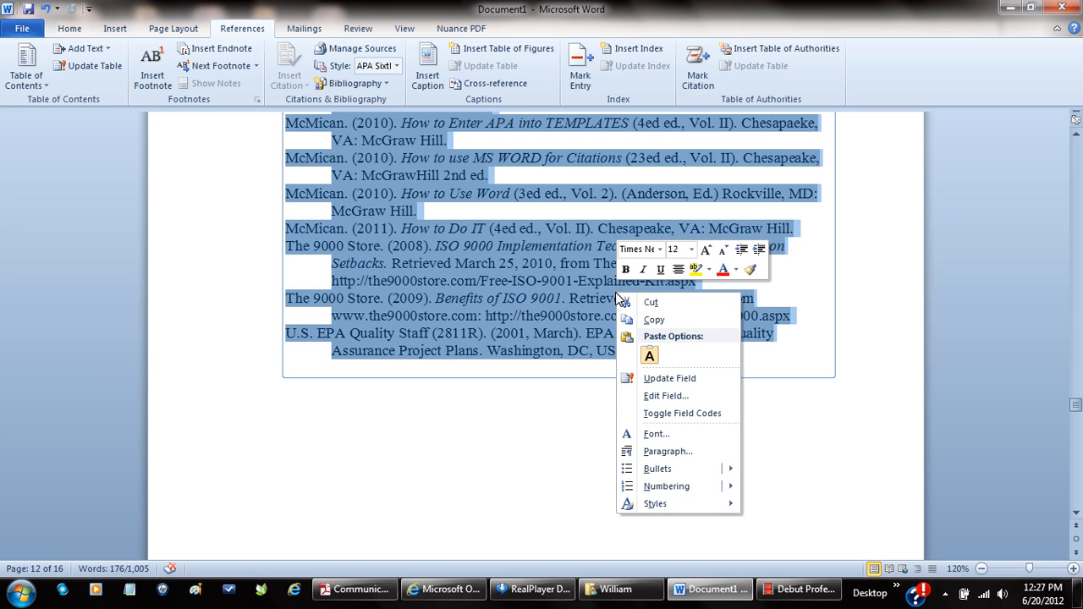
pyautogui.click(665, 451)
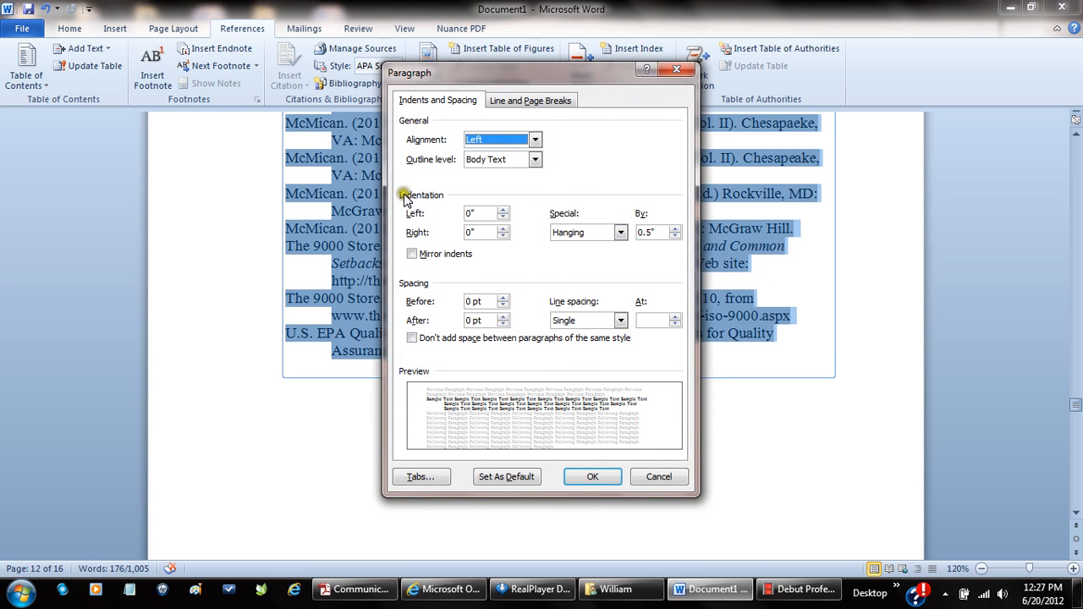
pyautogui.click(620, 231)
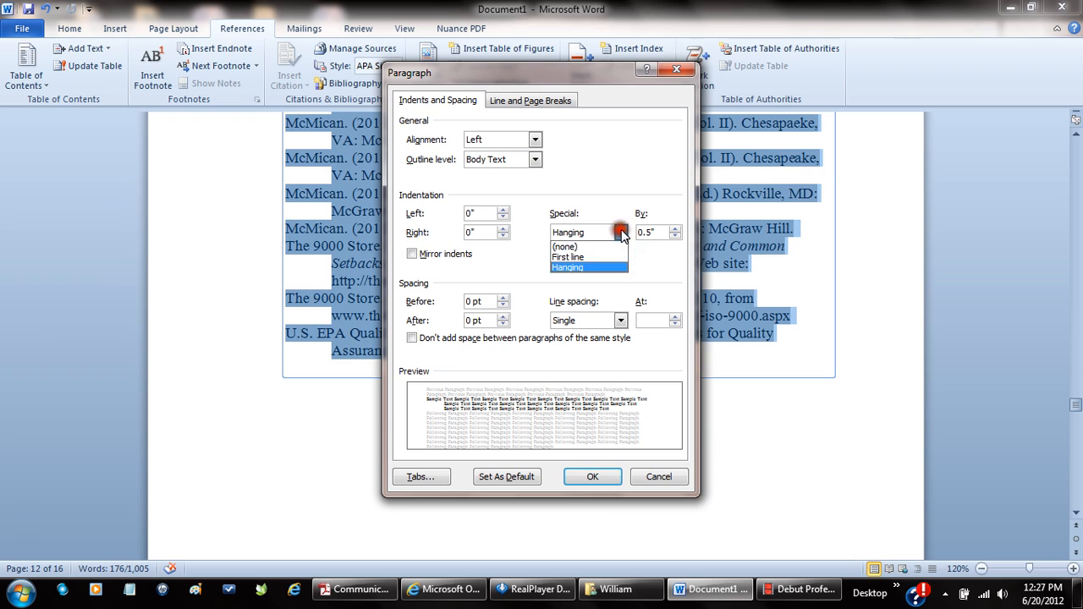
pyautogui.click(571, 268)
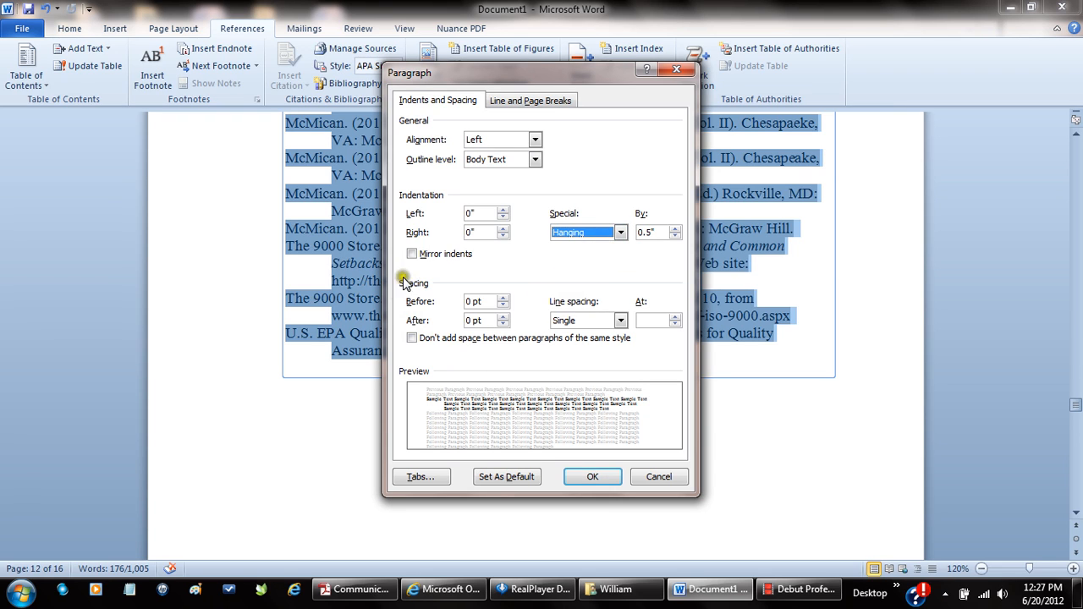
pyautogui.click(620, 323)
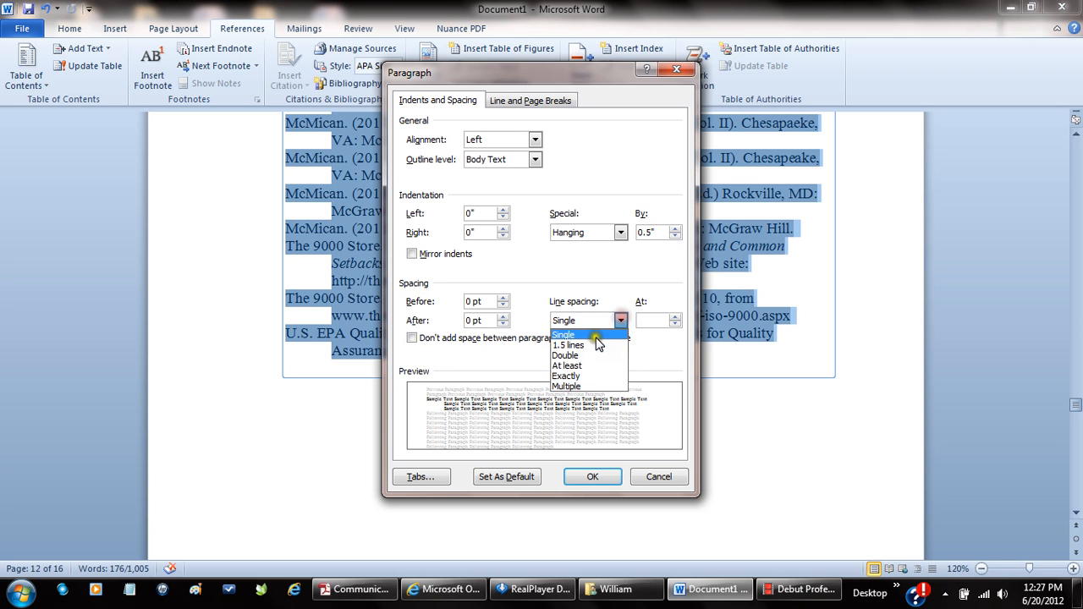
pyautogui.click(576, 354)
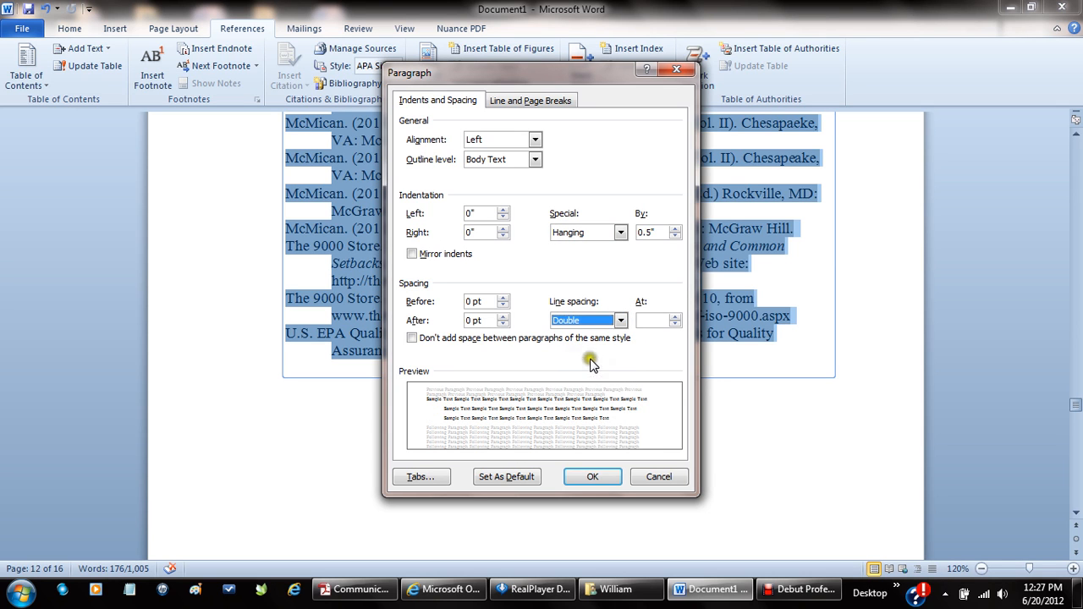
pyautogui.click(595, 477)
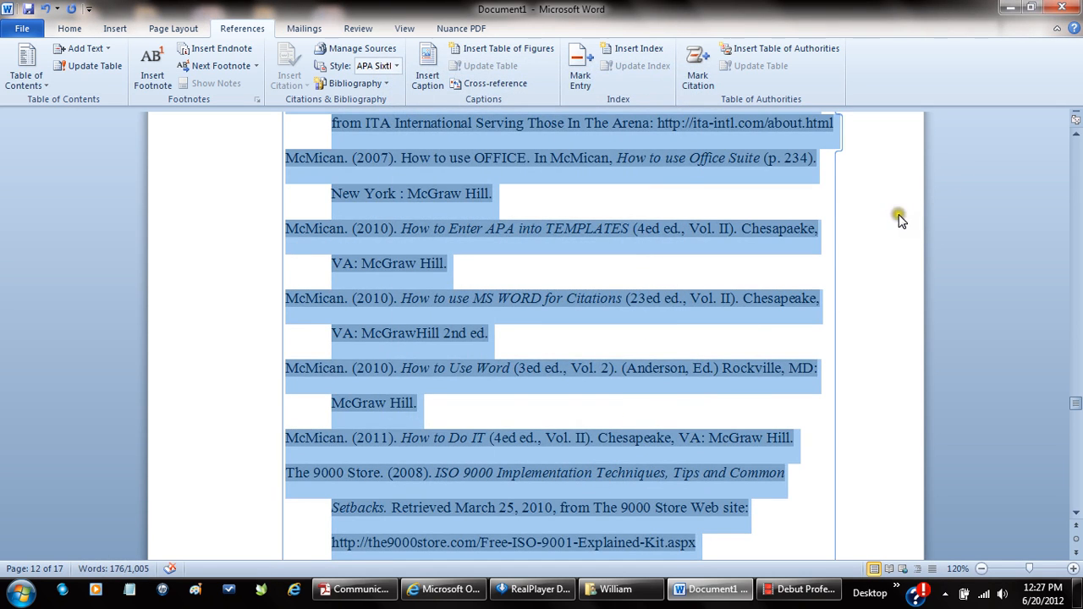
pyautogui.click(900, 219)
pyautogui.click(1077, 133)
pyautogui.click(1077, 133)
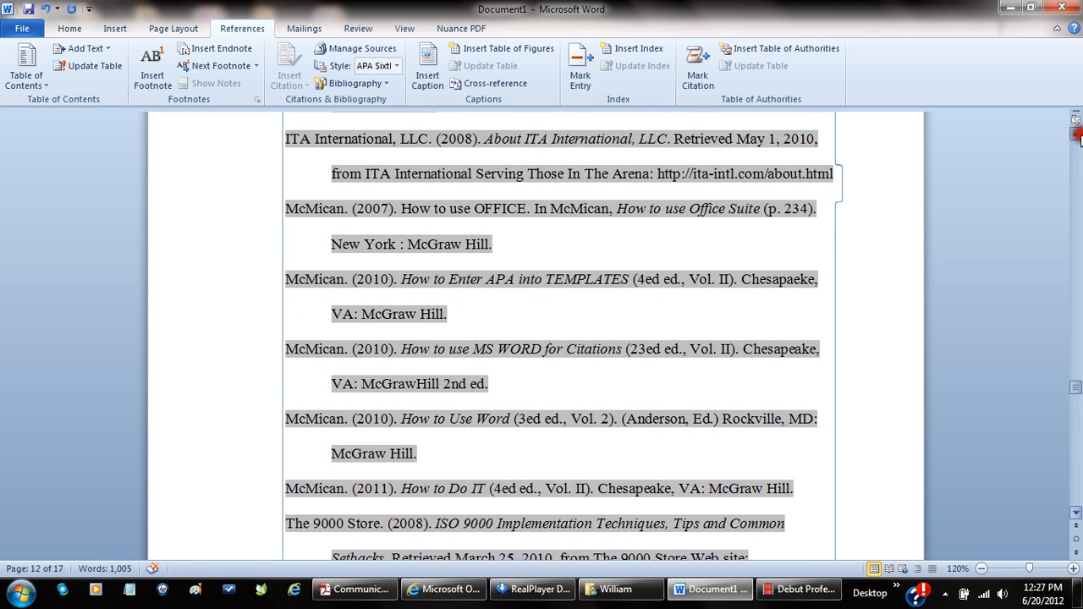
pyautogui.scroll(5, 1077, 135)
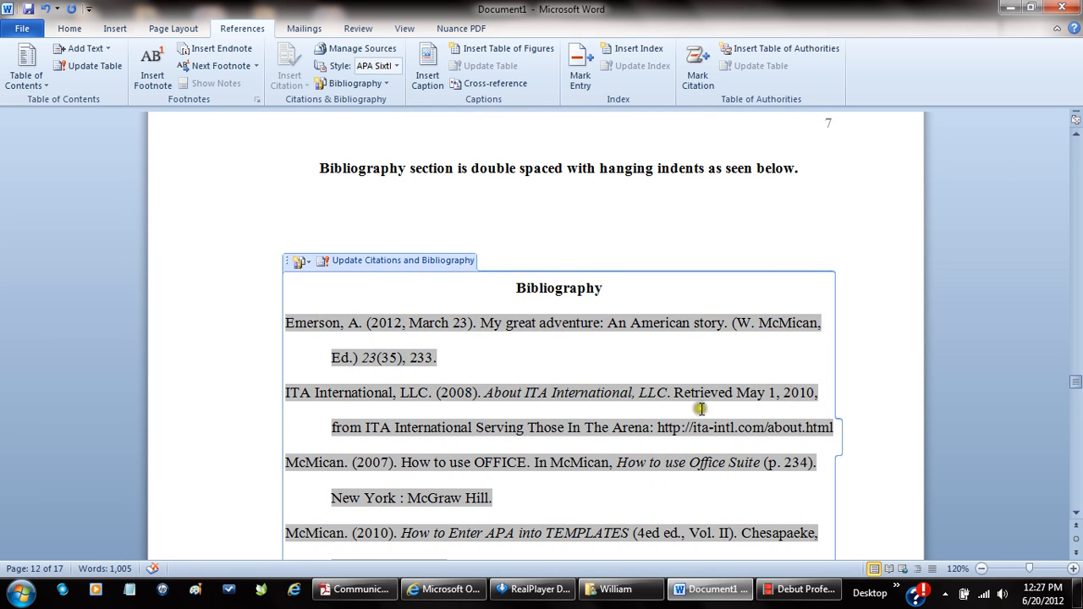
pyautogui.click(783, 589)
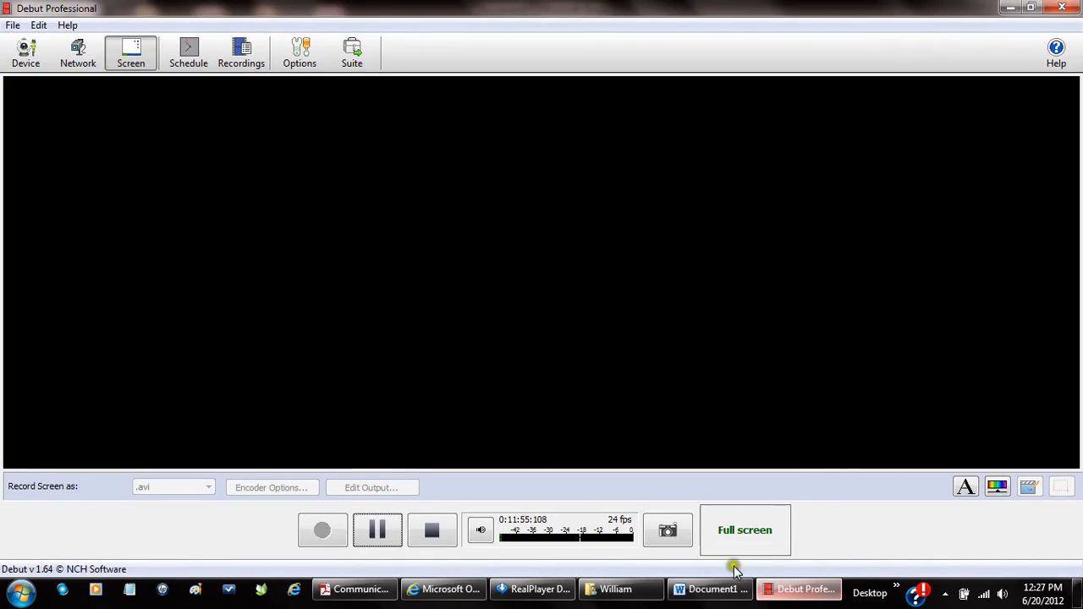